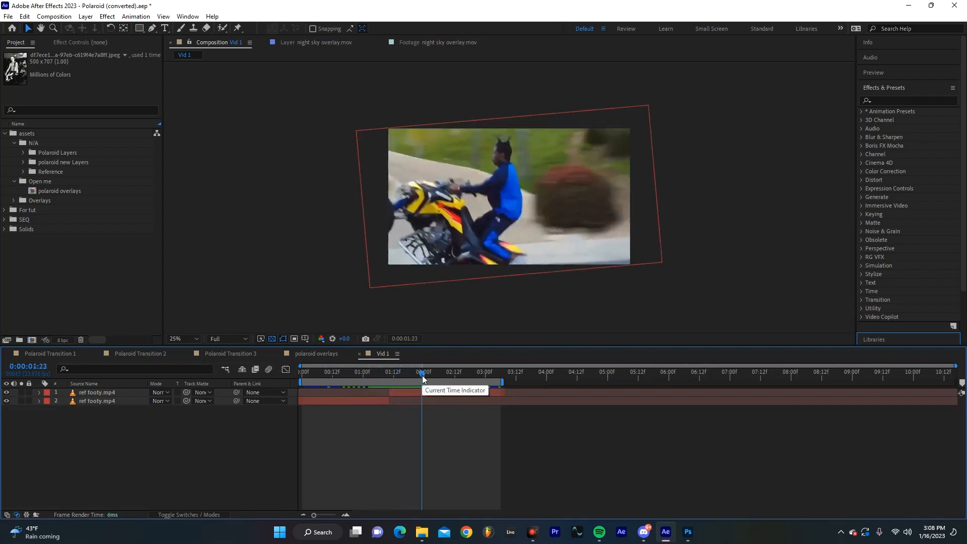
Step: Copy polaroid layers 1 and 3 from the polaroid overlays composition into Vid 1, above the footage
left_click_drag(422, 379, 364, 380)
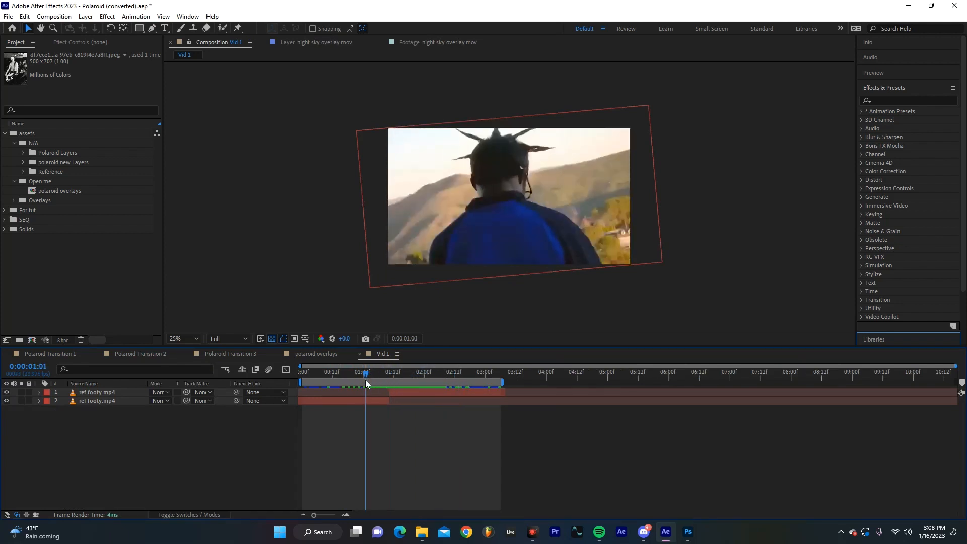
double_click(40, 190)
left_click(117, 446)
left_click(113, 393)
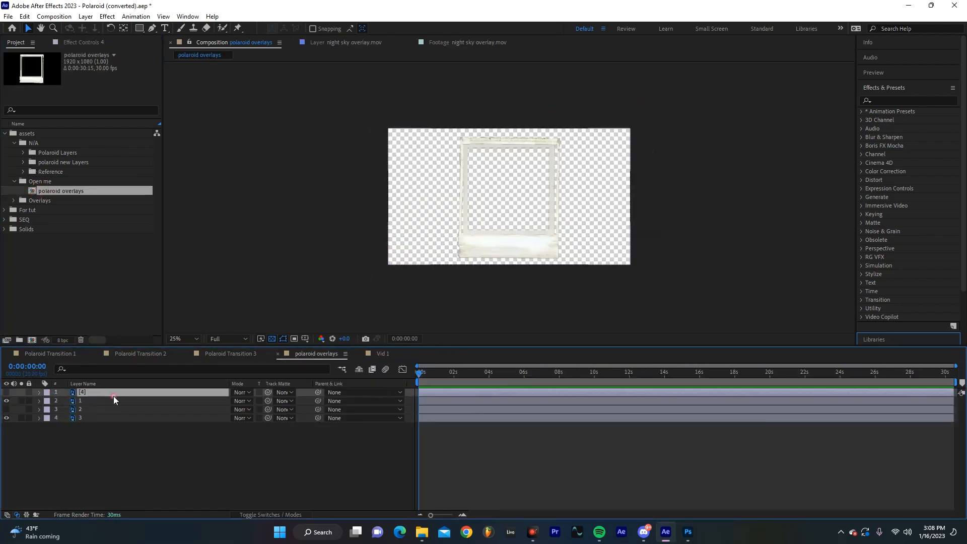
left_click(111, 400)
left_click(104, 417, "ctrl")
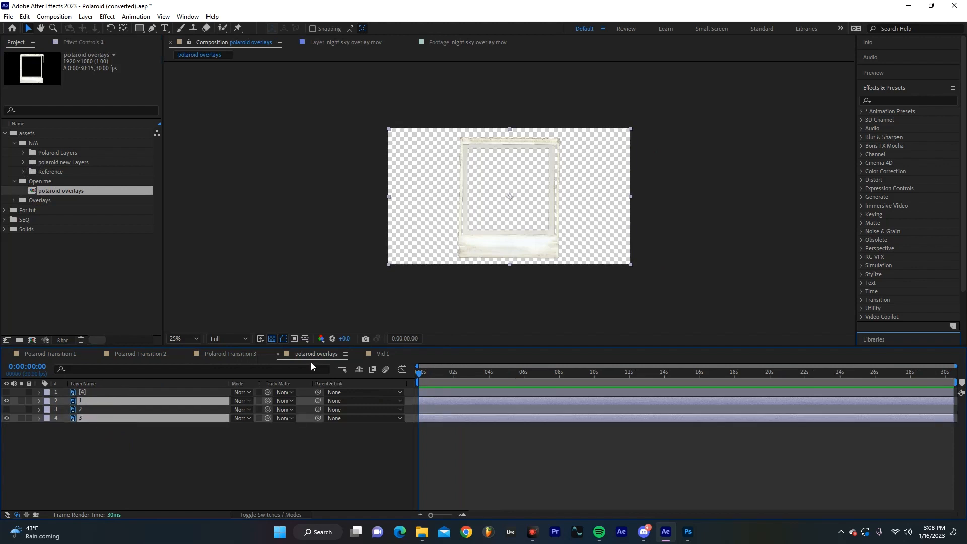
left_click(394, 353)
key("ctrl+v")
left_click(239, 461)
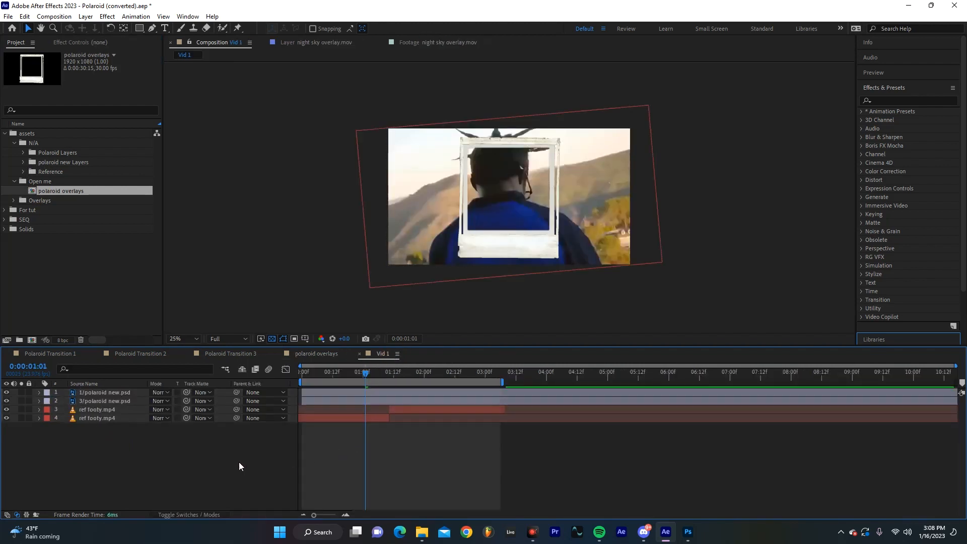
Step: Hide the 3/polaroid new.psd layer so only the first polaroid frame is shown
left_click(84, 401)
left_click(6, 401)
left_click(7, 401)
left_click(7, 400)
Step: Place the 1a2b3e… JPEG from the Reference folder beneath the 1/polaroid new.psd layer and scale it to 220%
left_click(120, 392)
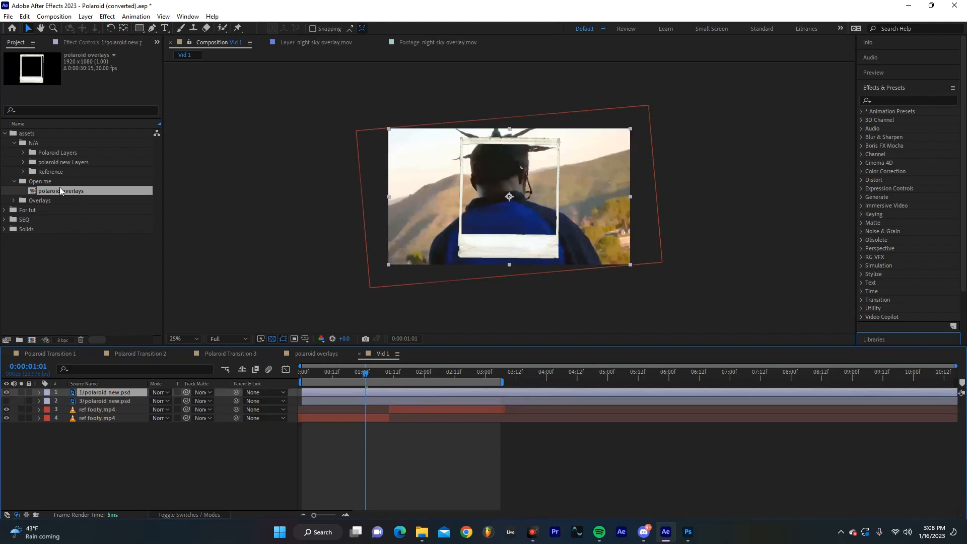
left_click(23, 171)
left_click(80, 181)
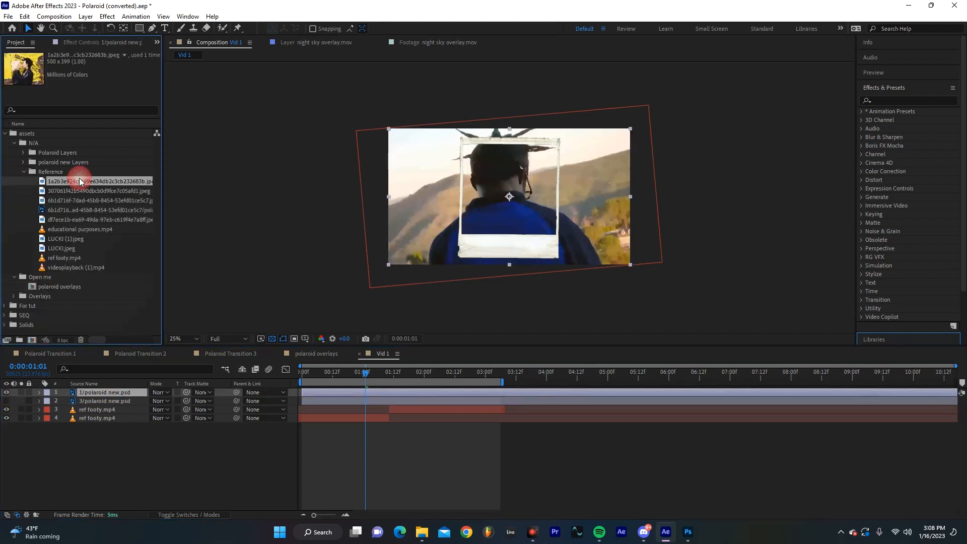
left_click_drag(86, 182, 102, 400)
key("s")
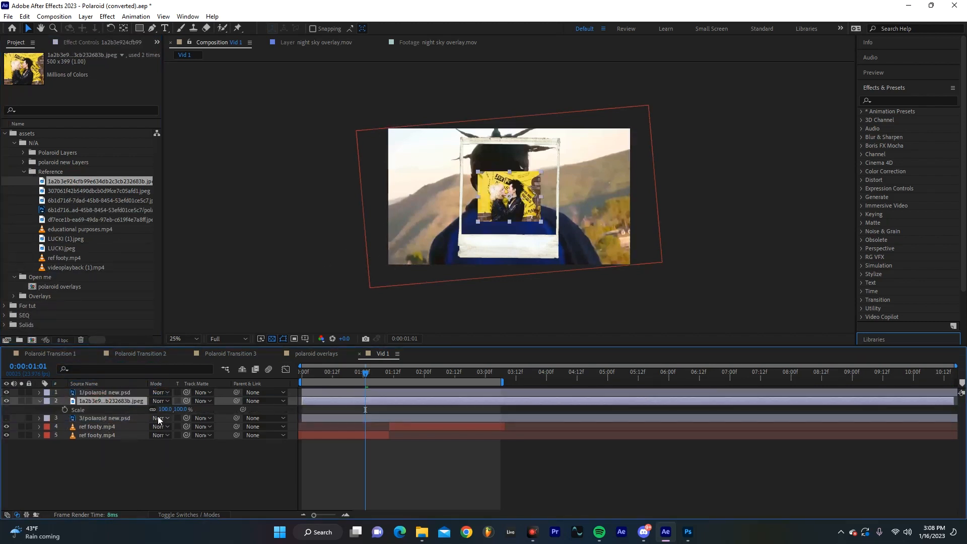
left_click_drag(162, 409, 222, 406)
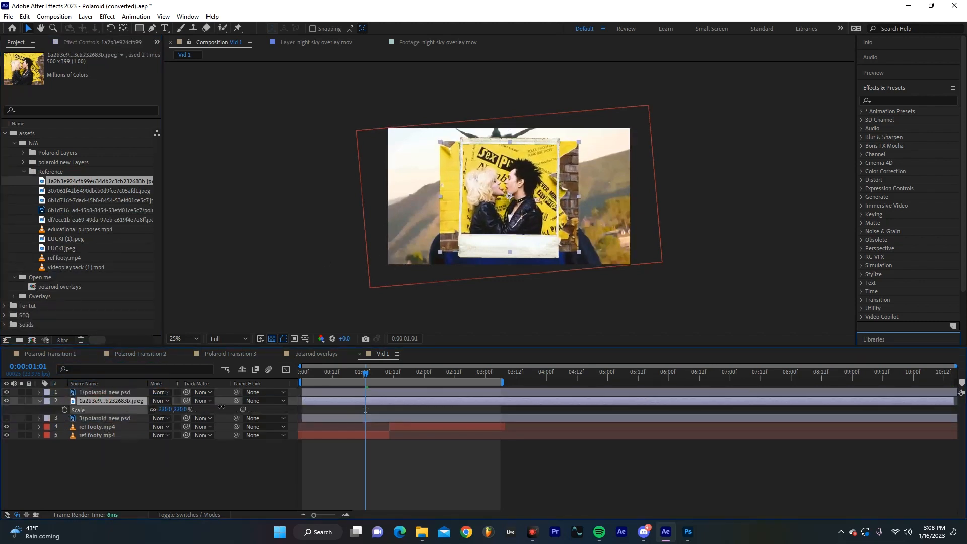
Step: Draw a four-point Pen mask on the JPEG along the polaroid frame's border, cropping the picture to the frame
left_click(150, 28)
left_click(461, 238)
left_click(462, 141)
left_click(558, 143)
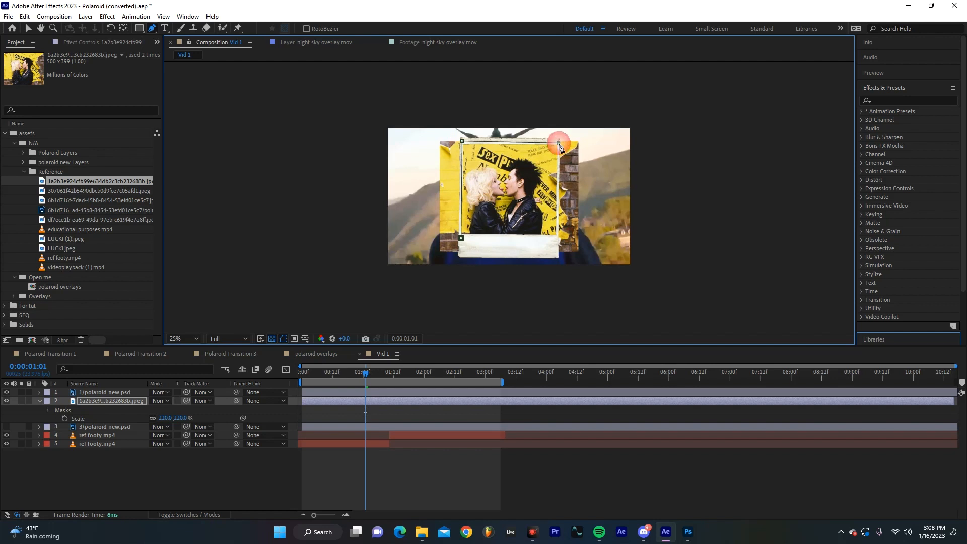
left_click(555, 241)
left_click_drag(555, 241, 558, 241)
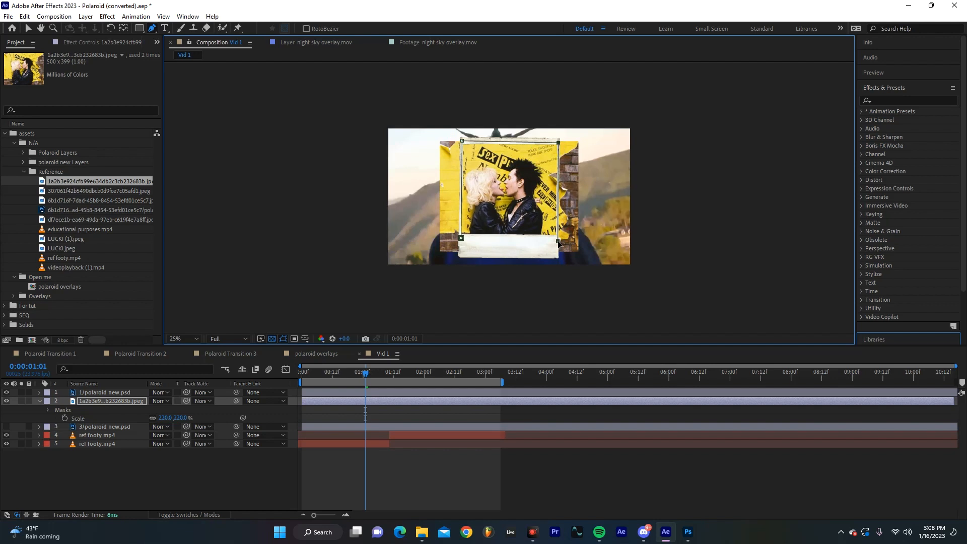
left_click(460, 239)
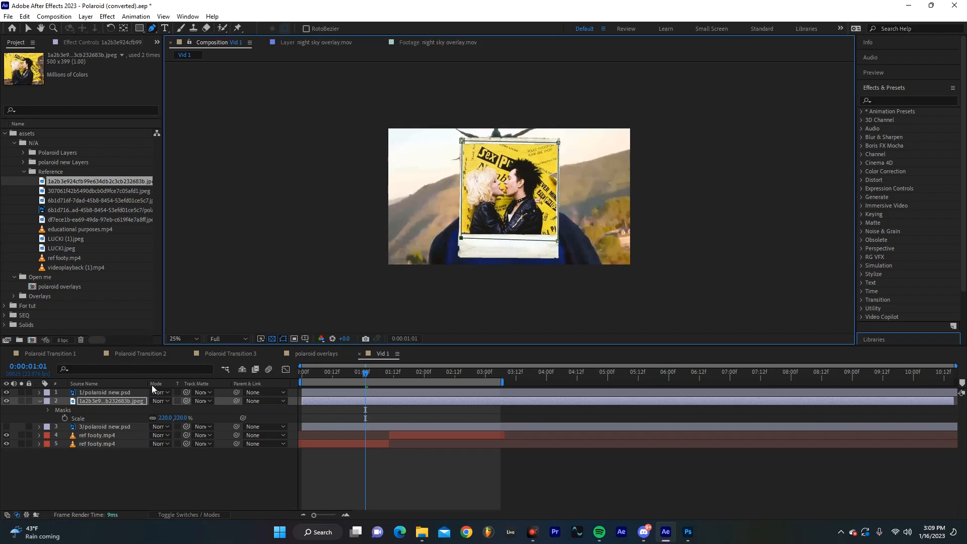
key("period")
key("period")
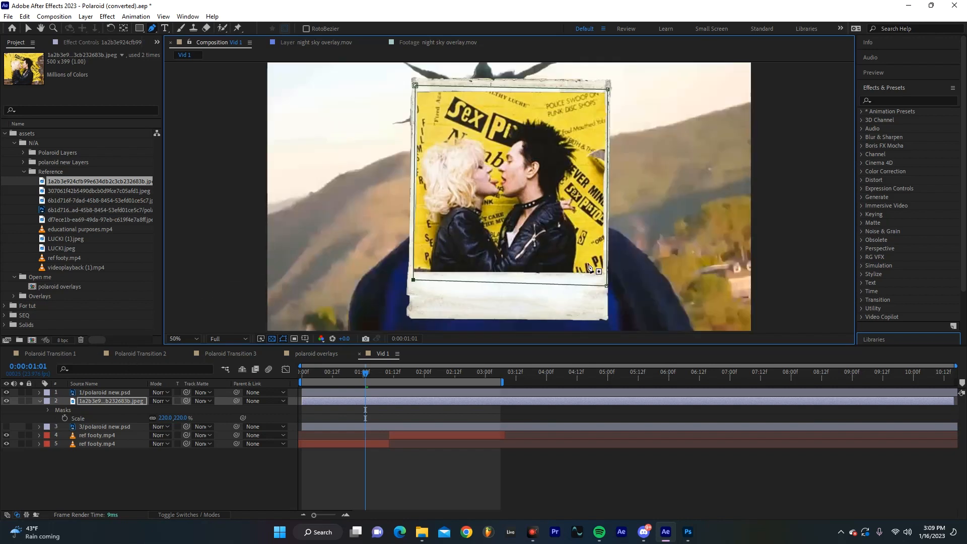
key("comma")
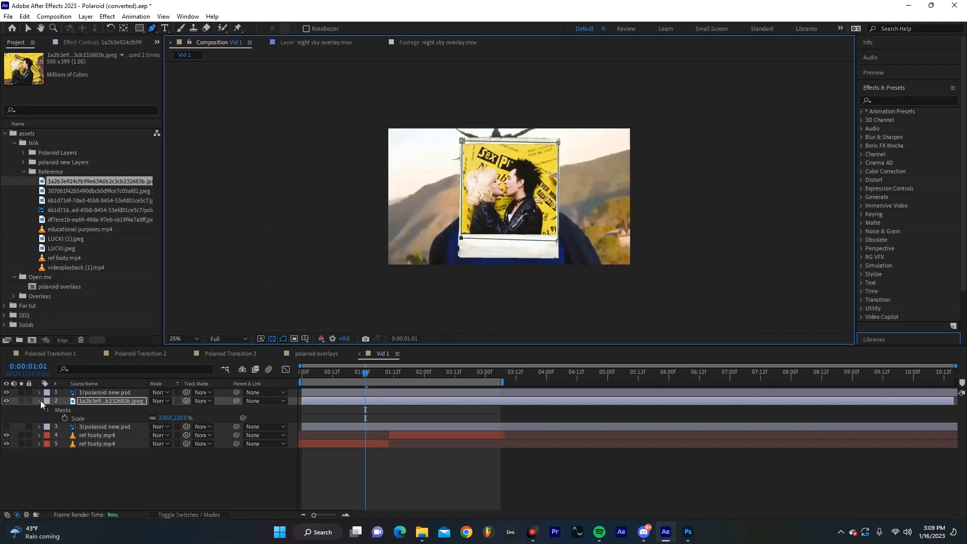
left_click(40, 400)
Step: Parent the masked 1a2b3e… JPEG to the 1/polaroid new.psd layer
left_click(89, 401)
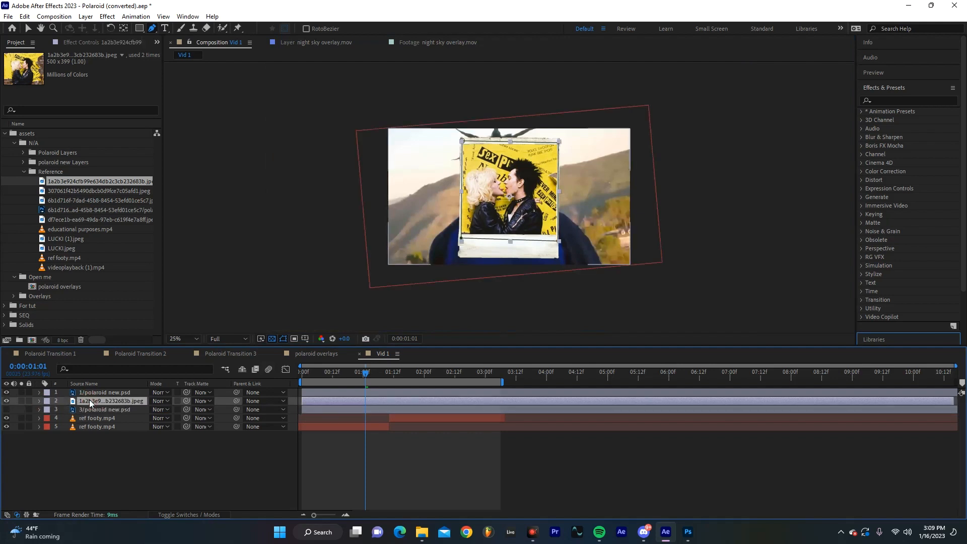
left_click(98, 393)
left_click(114, 401)
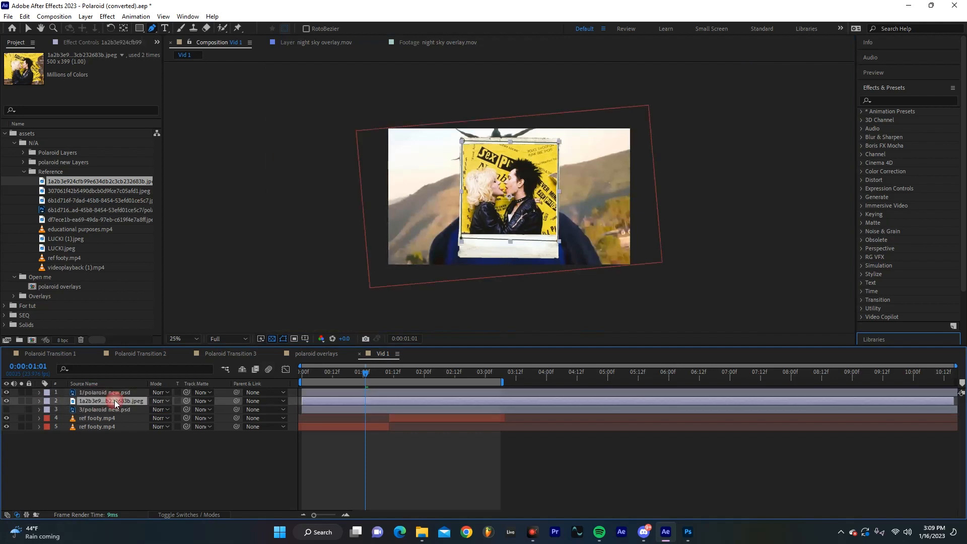
left_click_drag(236, 401, 119, 394)
left_click(119, 393)
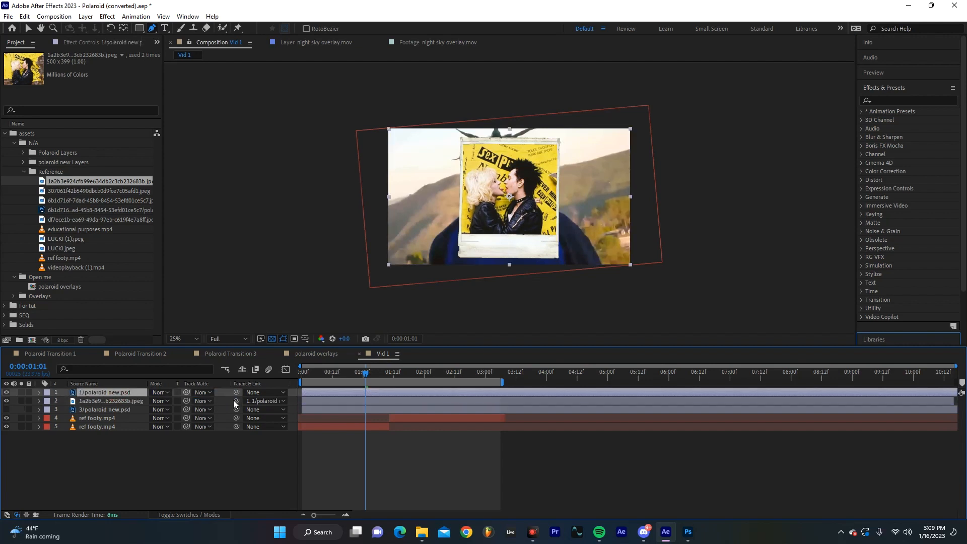
Step: Move the 1/polaroid new.psd layer to the left part of the frame and scale it to 127%
key("p")
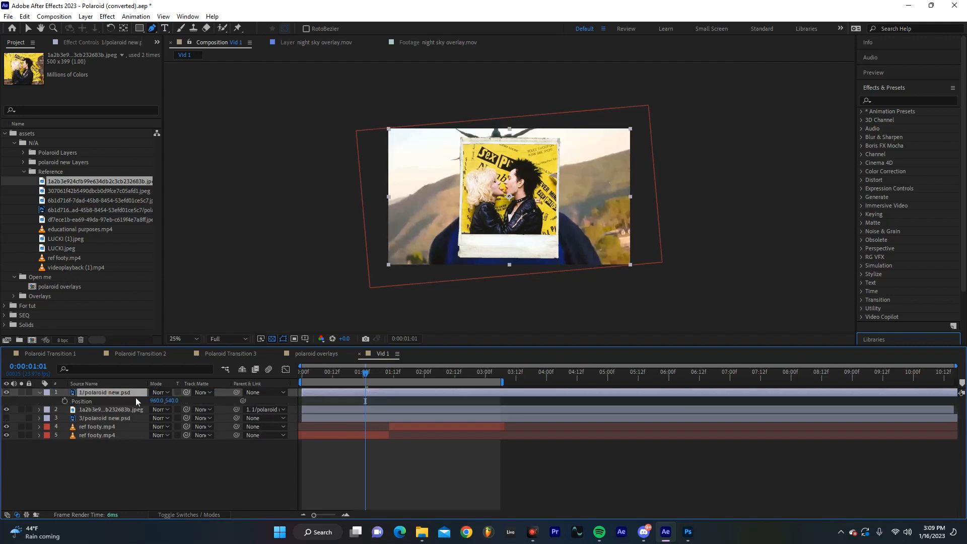
left_click_drag(157, 401, 0, 415)
key("s")
left_click_drag(166, 401, 181, 405)
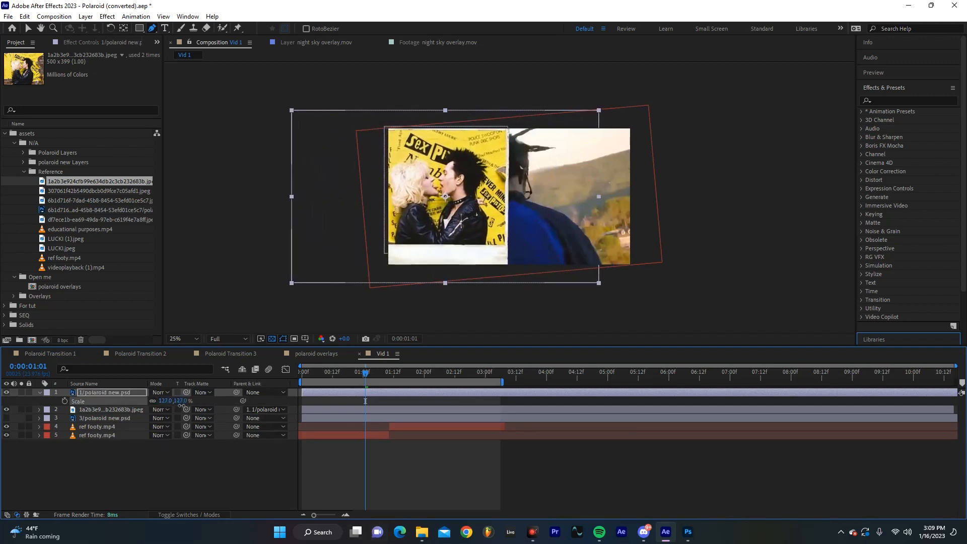
key("p")
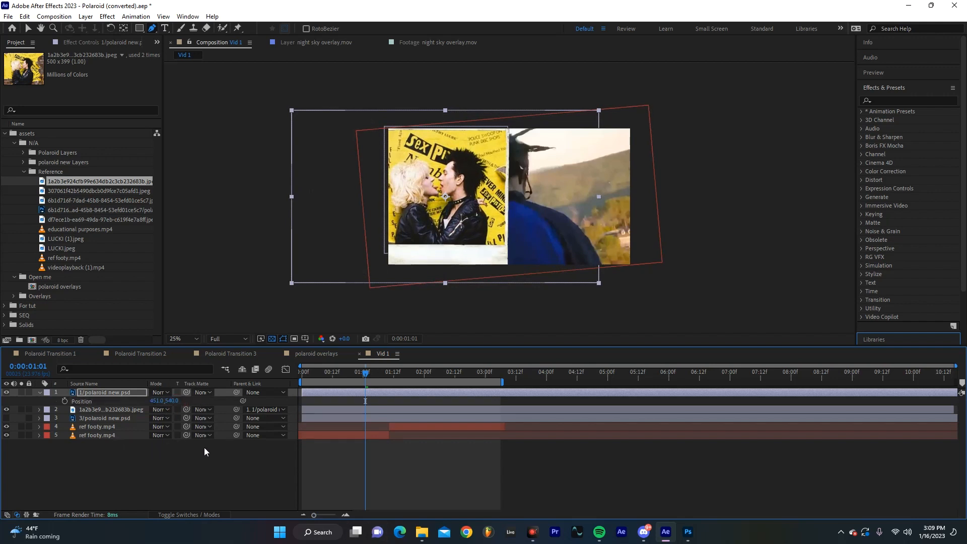
Step: Move the 3/polaroid new.psd layer to the top of the layer stack and make it visible
left_click_drag(92, 418, 95, 389)
left_click(7, 392)
key("p")
Step: Add the 307061f… JPEG beneath 3/polaroid new.psd, enlarge it, parent it to that layer and mask it to the frame
left_click_drag(67, 192, 108, 406)
key("s")
left_click_drag(167, 418, 222, 418)
key("p")
mouse_move(173, 418)
left_mouse_down()
mouse_move(260, 418)
mouse_move(104, 392)
left_mouse_up()
left_click(465, 232)
left_click(93, 411, "shift")
Step: Add polaroid layer 4 at position 1416, 540 with the resized df7ece1b… JPEG placed beneath it and parented to it
key("ctrl+v")
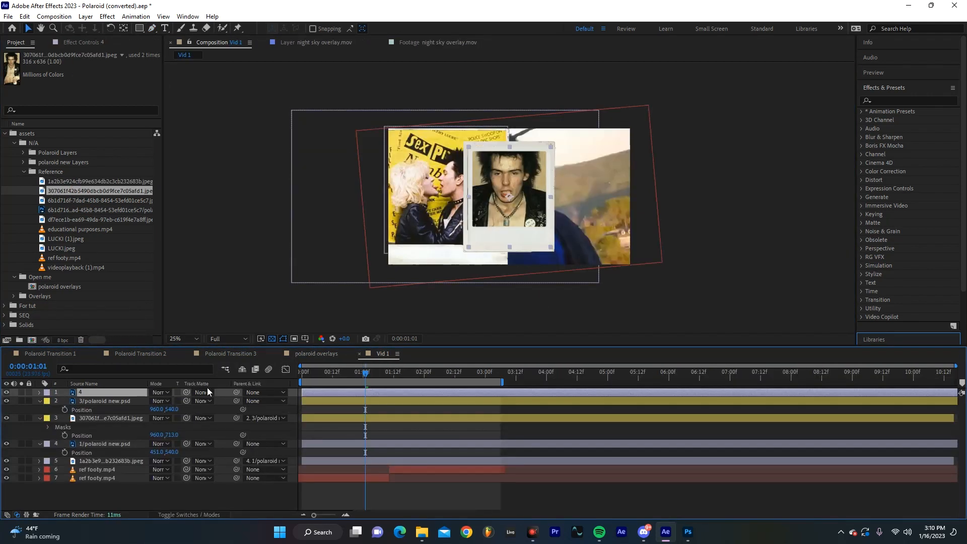
key("p")
left_click_drag(96, 219, 98, 400)
key("s")
mouse_move(166, 418)
left_mouse_down()
mouse_move(199, 417)
mouse_move(105, 392)
left_mouse_up()
Step: Mask the df7ece1b… JPEG with the Pen tool to fit inside the polaroid 4 frame
left_click(151, 28)
left_click(614, 137)
key("ctrl+z")
left_click(111, 409)
left_click(615, 241)
key("u")
left_click(358, 374)
left_click_drag(354, 379, 332, 385)
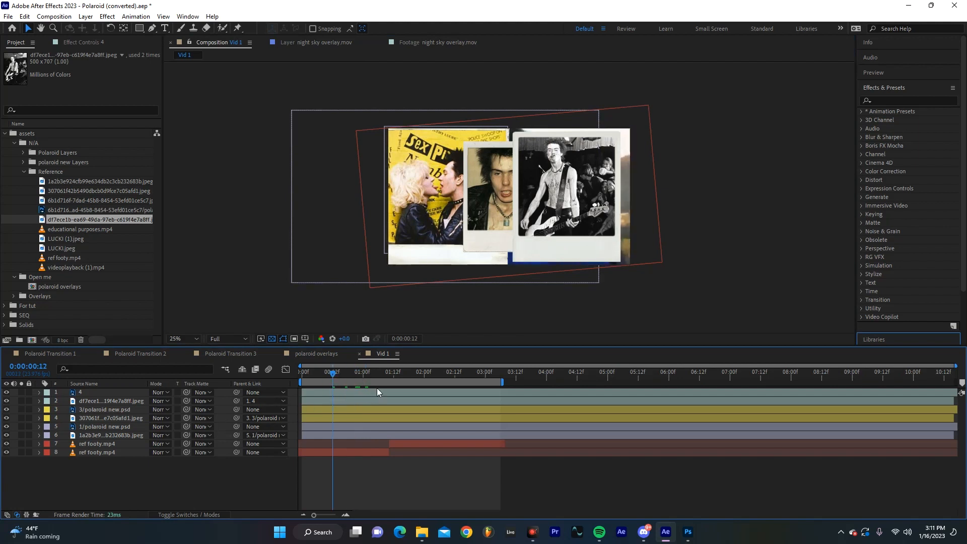
left_click(105, 394)
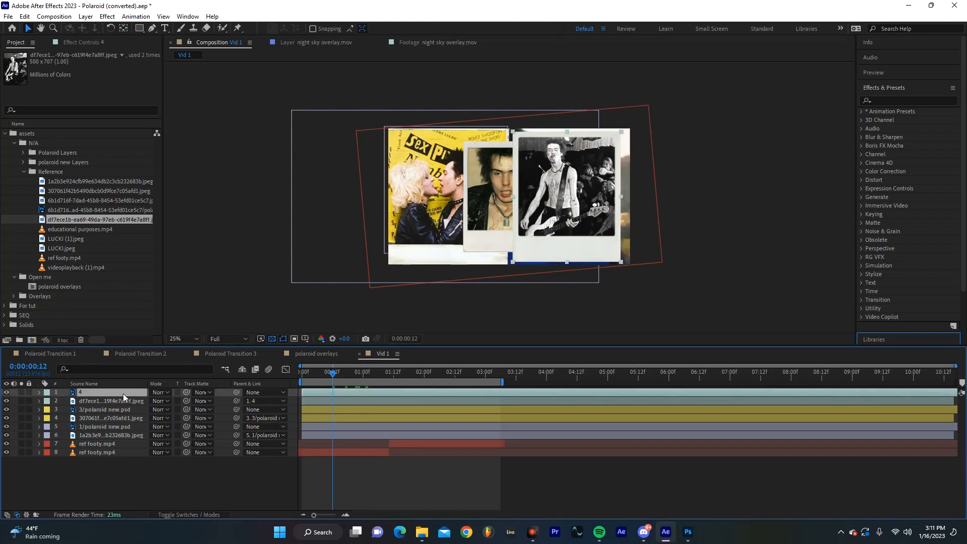
key("p")
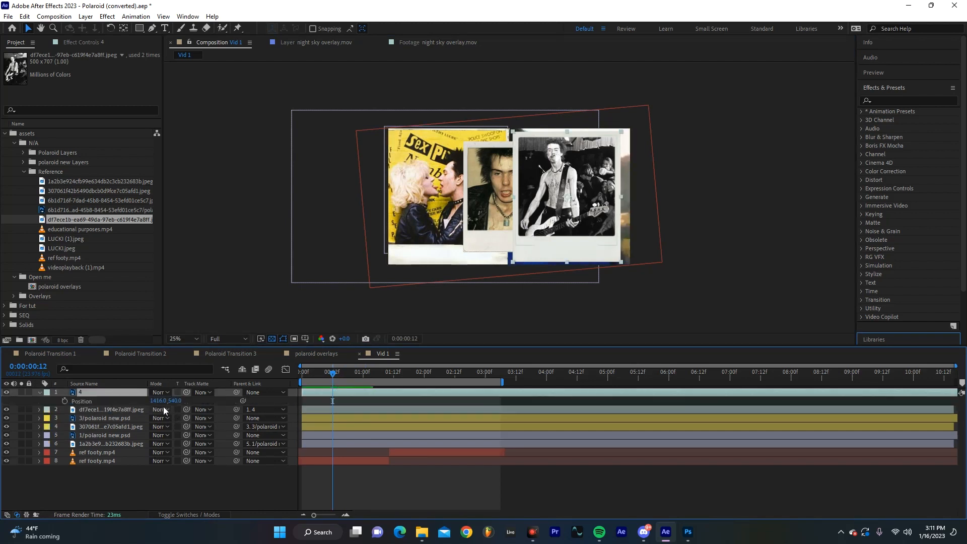
mouse_move(160, 400)
left_mouse_down()
mouse_move(135, 411)
mouse_move(185, 403)
mouse_move(168, 404)
left_mouse_up()
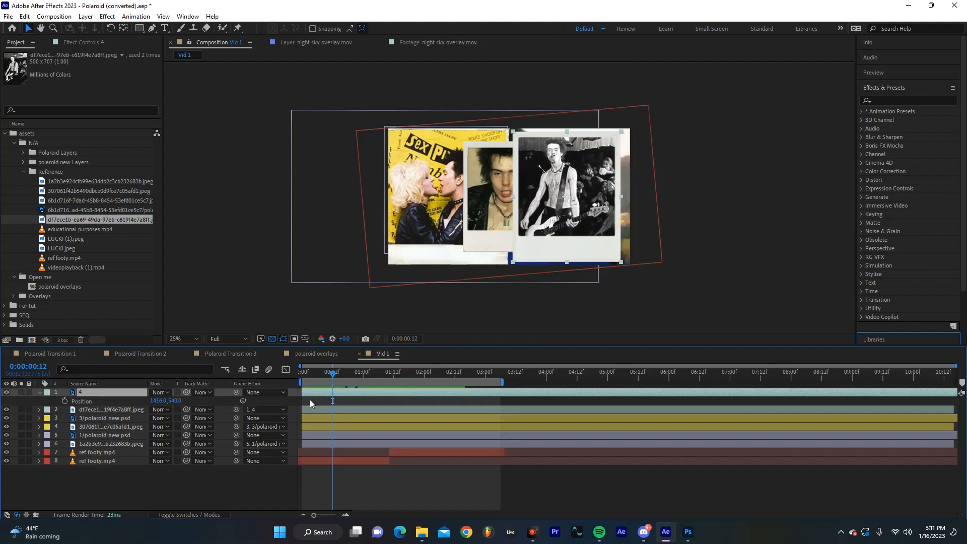
Step: Shift all six polaroid and picture layers along the timeline to start at about 0:00:01:06, just before the clip cut
left_click(331, 444)
left_click(337, 393)
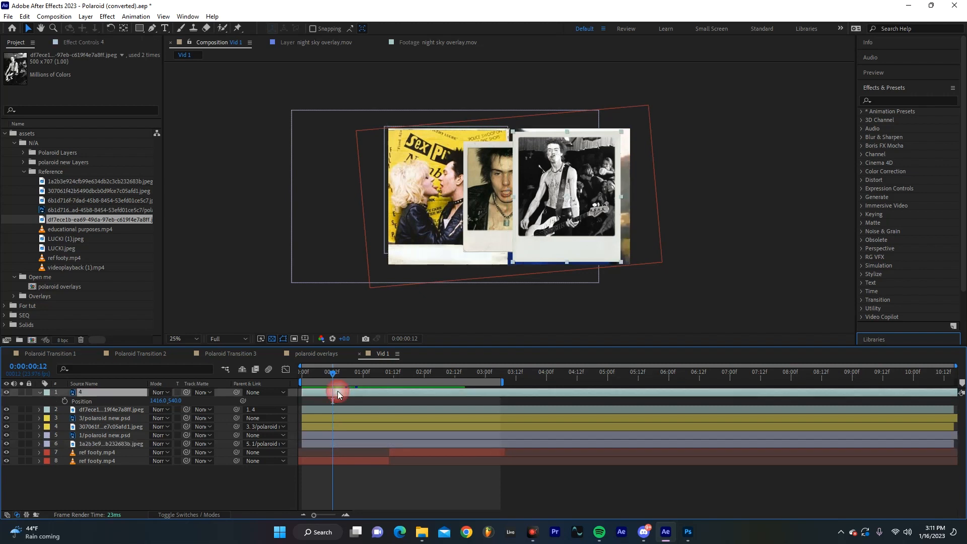
left_click(332, 442, "shift")
left_click_drag(366, 440, 417, 440)
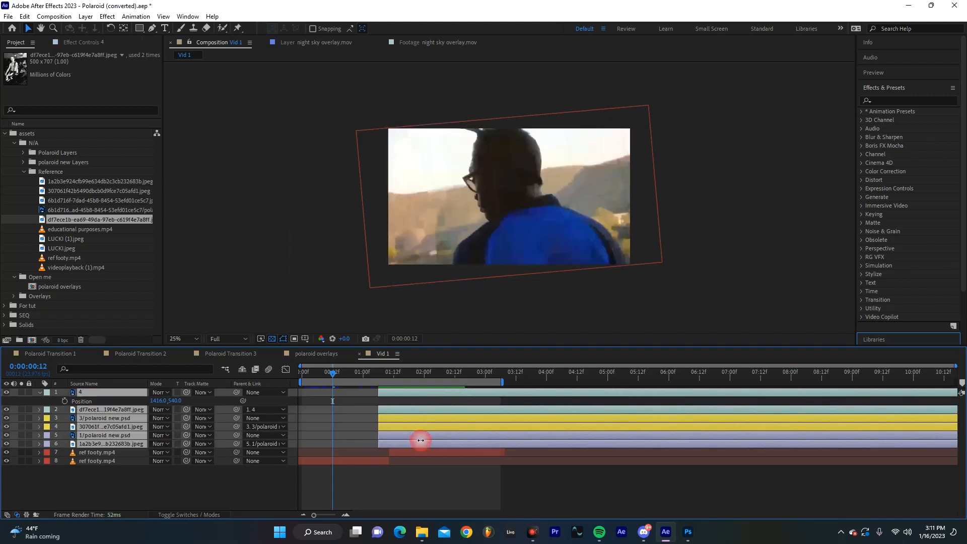
Step: Split the six polaroid and picture layers at 0:00:01:17 and delete the parts after it
key("space")
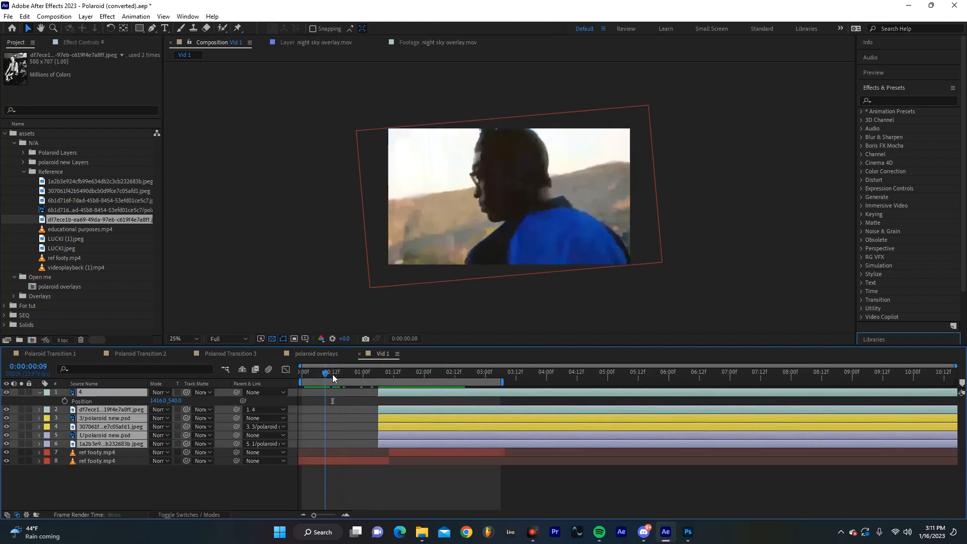
left_click_drag(377, 378, 405, 385)
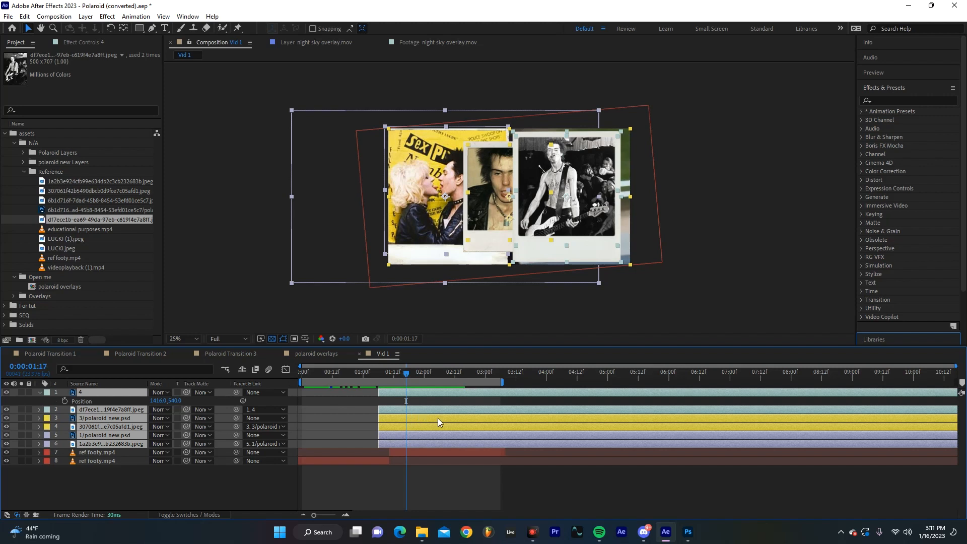
key("ctrl+shift+d")
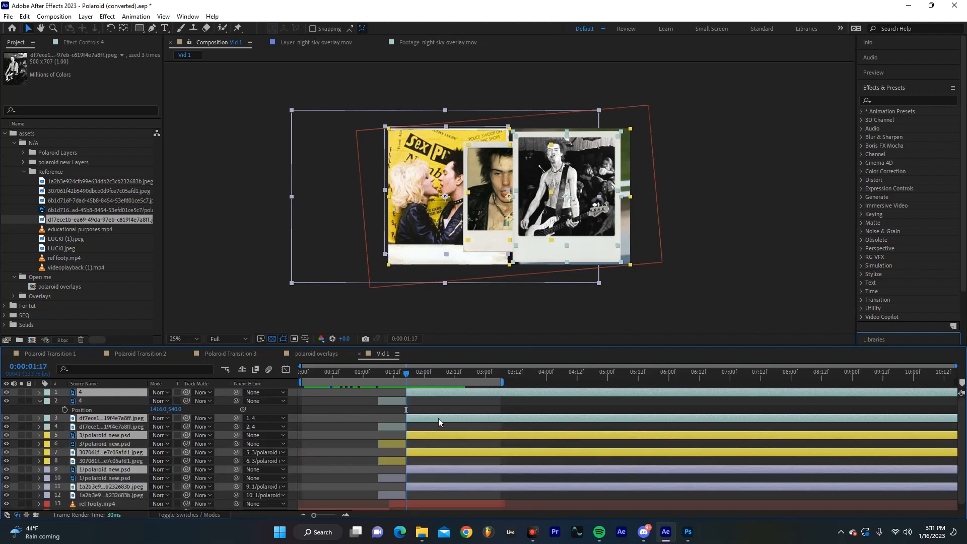
key("Delete")
mouse_move(401, 376)
left_mouse_down()
mouse_move(346, 379)
mouse_move(415, 382)
mouse_move(397, 386)
left_mouse_up()
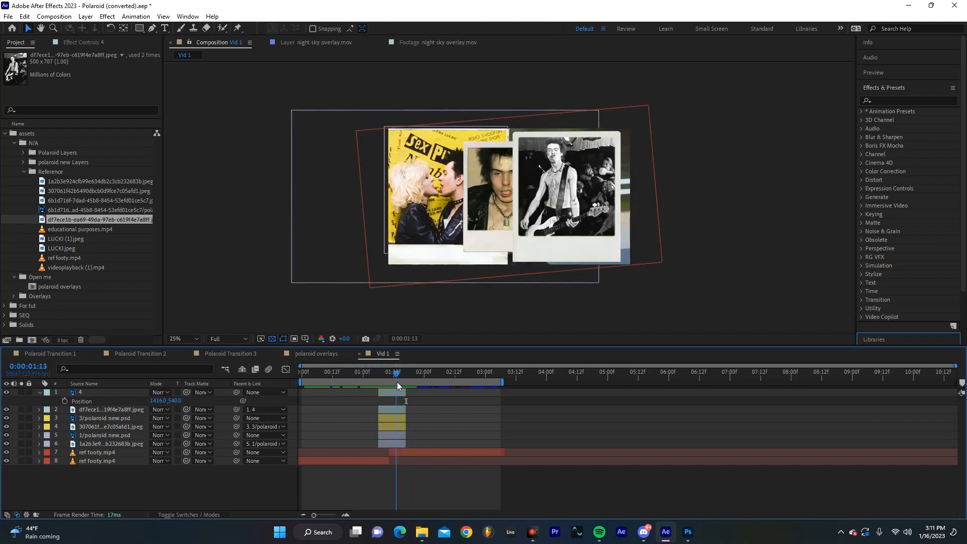
Step: Enlarge polaroid layer 4 and shift it to position 1457, 540
left_click(94, 392)
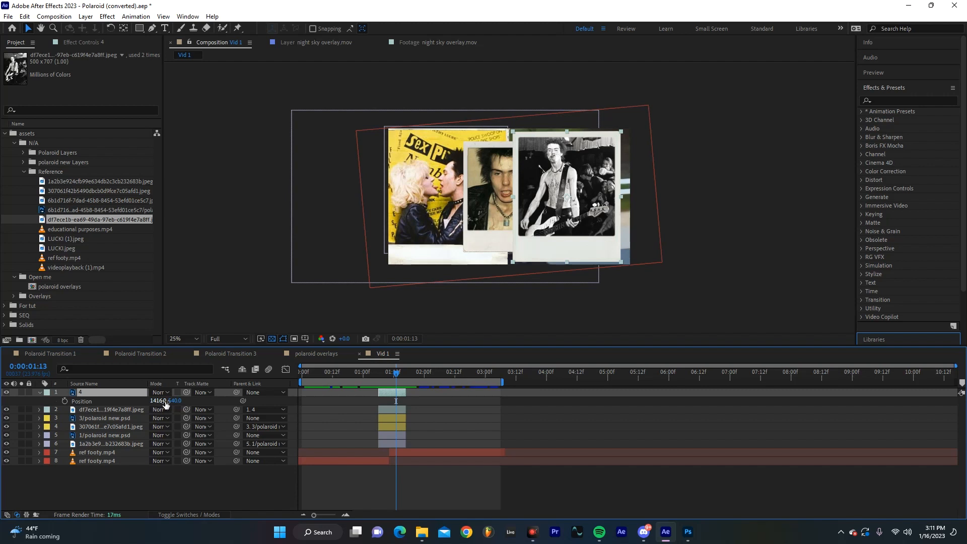
key("s")
left_click_drag(164, 402, 176, 401)
Step: Bring the 3/polaroid new.psd layer and its picture above the other polaroids and rotate the frame to 16°
left_click(108, 392)
left_click(104, 410, "shift")
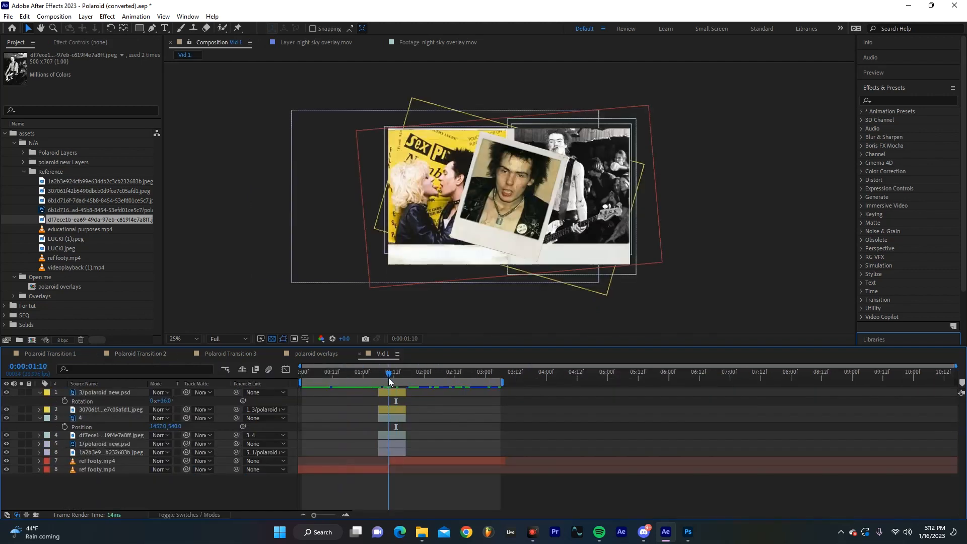
Step: Trim the starts of 3/polaroid new.psd, polaroid layer 4 and their two pictures to about 0:00:01:09
mouse_move(388, 378)
left_mouse_down()
mouse_move(368, 379)
mouse_move(395, 376)
left_mouse_up()
scroll(414, 389, "up", 3)
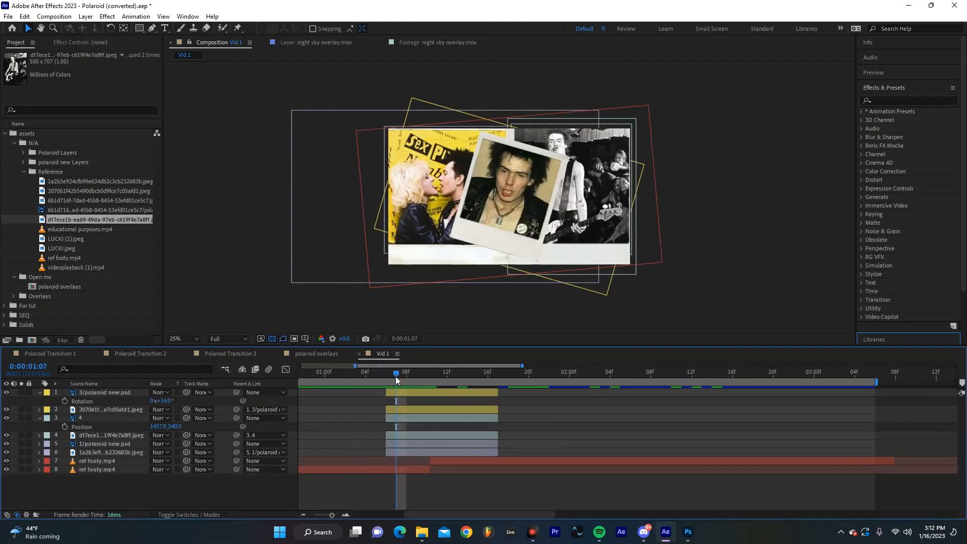
left_click(96, 409)
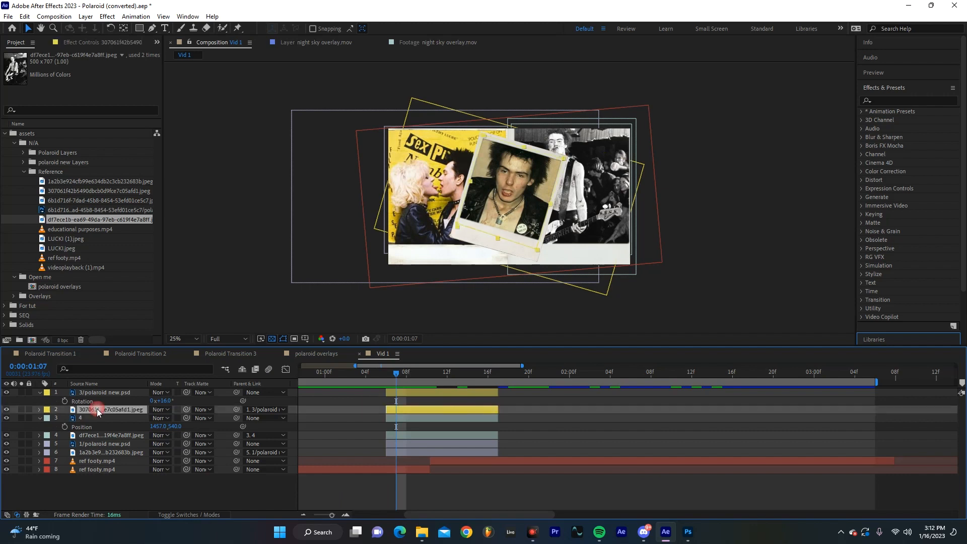
left_click(120, 395)
left_click(102, 436, "ctrl")
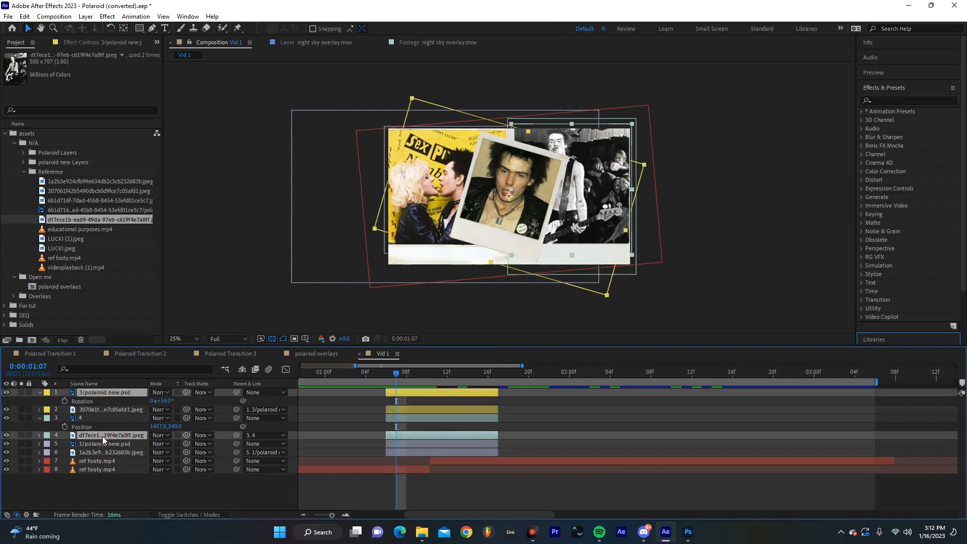
left_click(128, 410, "ctrl")
left_click(119, 418, "ctrl")
left_click_drag(388, 394, 421, 394)
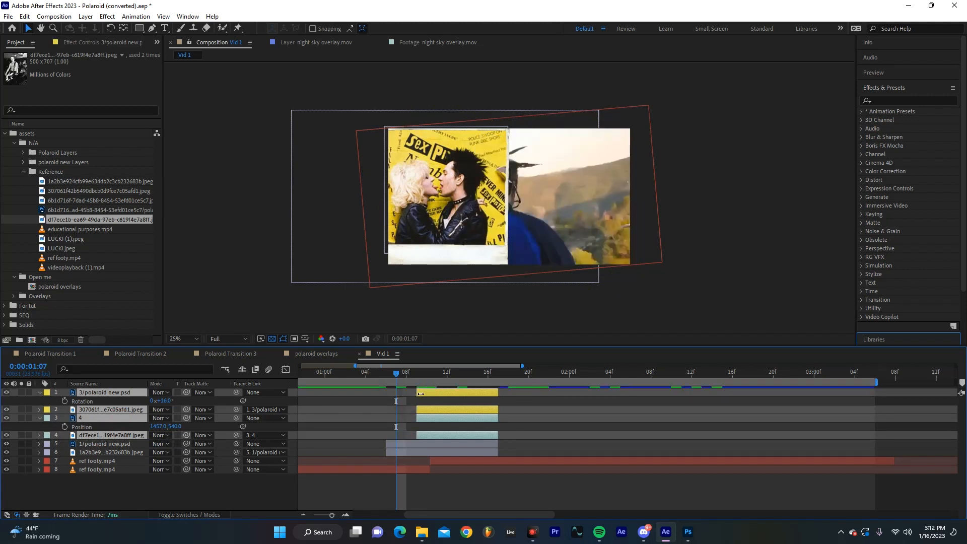
Step: Trim the start of 3/polaroid new.psd and its picture to about 0:00:01:11
left_click(429, 401)
left_click(427, 408)
left_click(424, 395, "ctrl")
left_click_drag(418, 394, 437, 393)
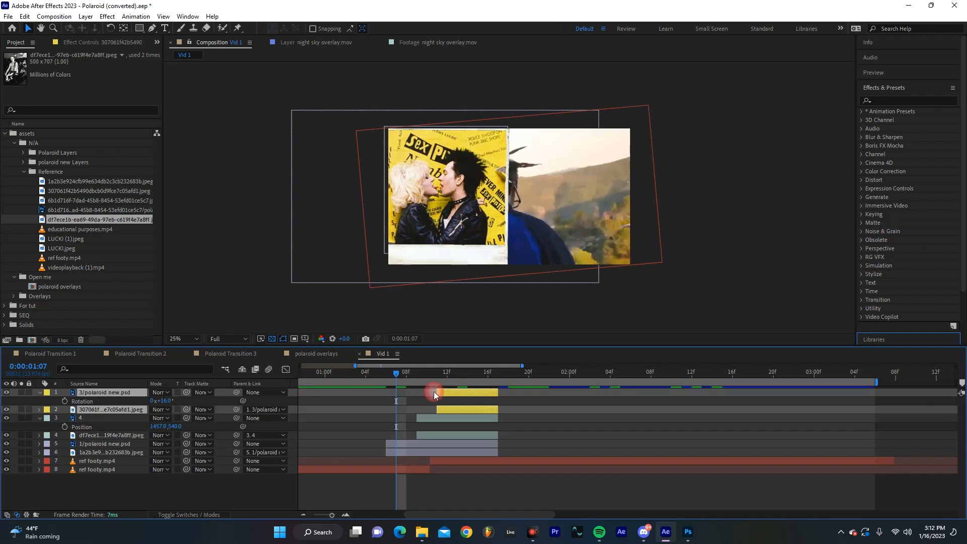
Step: Shift all six polaroid and picture layers two frames earlier, so the first pair starts at 0:00:01:04
left_click(442, 451, "ctrl")
left_click(461, 434)
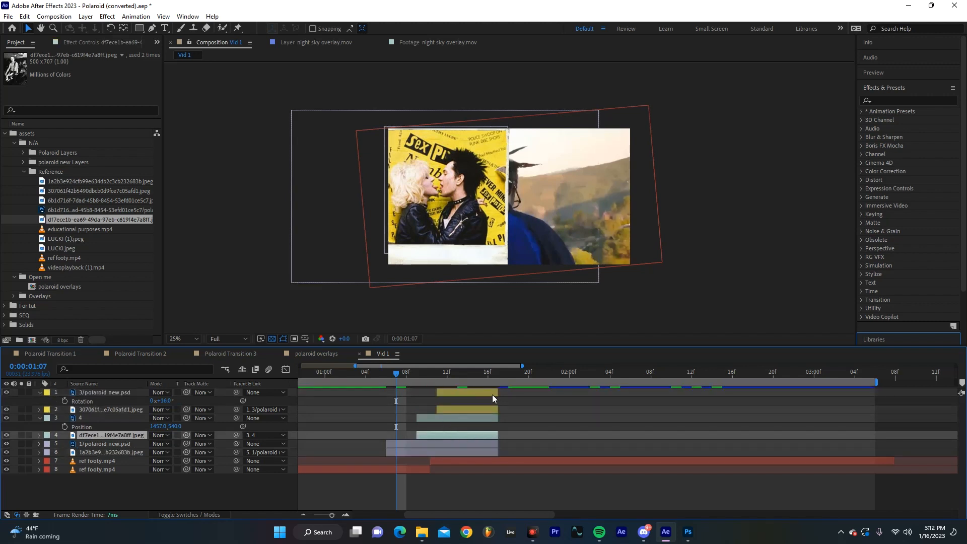
left_click(491, 394)
left_click(466, 452, "shift")
left_click_drag(468, 451, 451, 449)
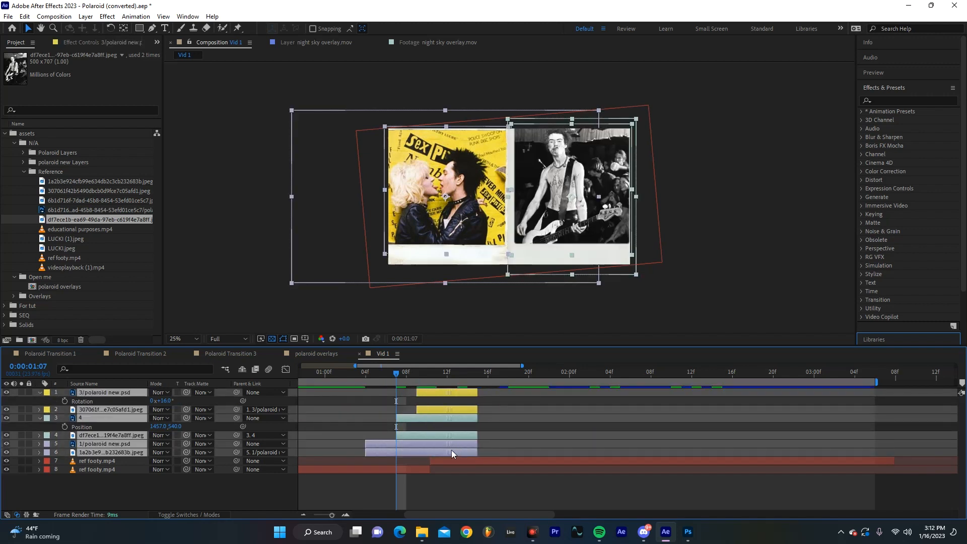
Step: Extend the ends of layer 4 and its picture to 0:00:01:16, and of 1/polaroid new.psd and its picture to about 0:00:01:18
left_click_drag(406, 375, 490, 385)
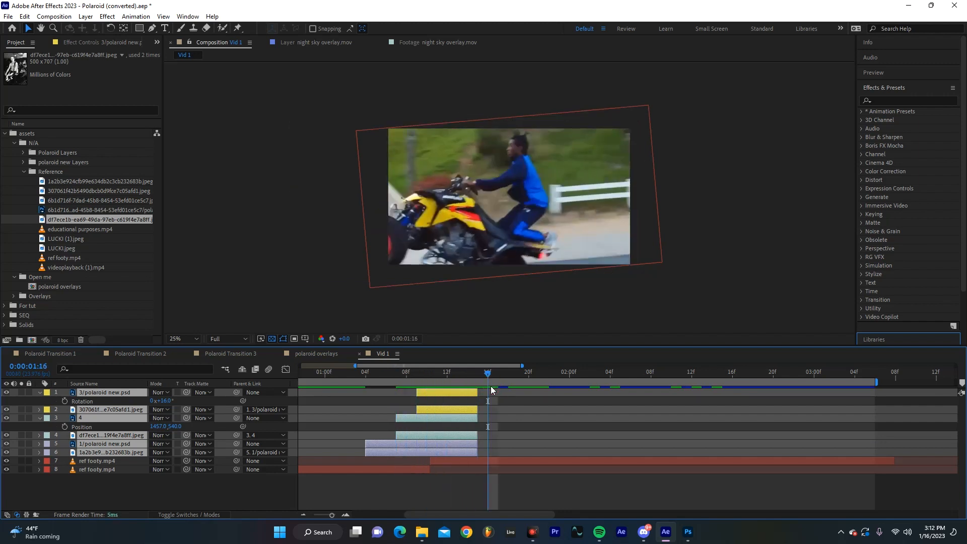
left_click(485, 422)
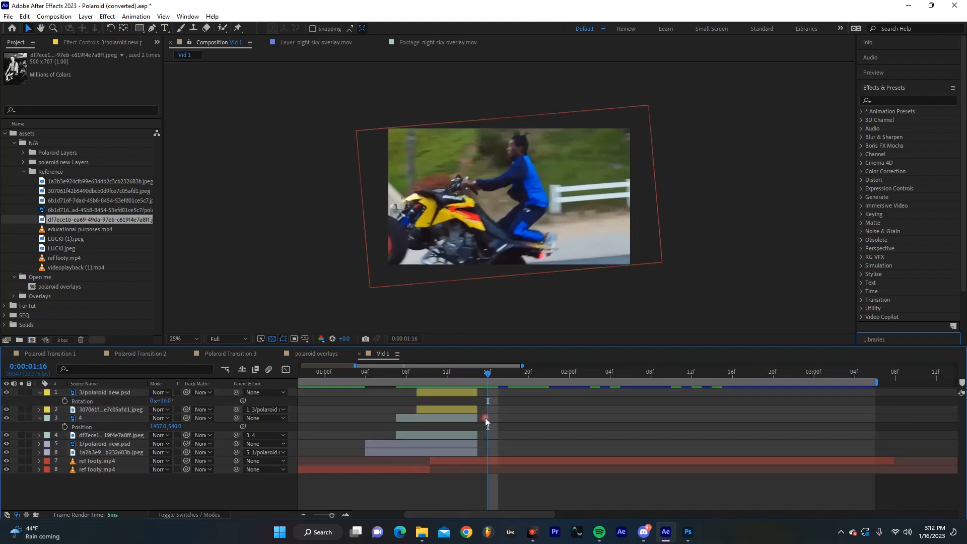
left_click(474, 418)
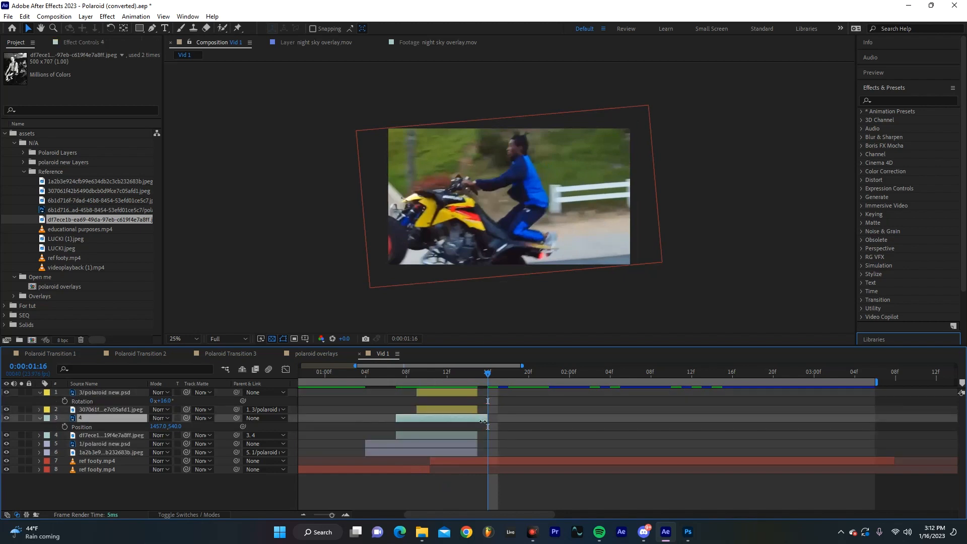
left_click(485, 435)
left_click_drag(476, 452, 506, 441)
left_click_drag(487, 373, 512, 382)
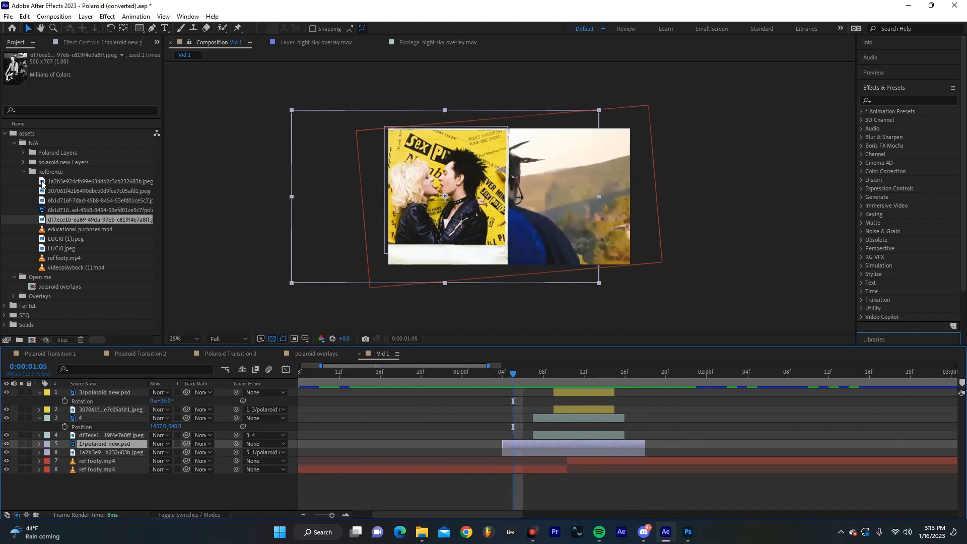
Step: Add night sky overlay.mov from the Overlays folder above all layers in Vid 1
left_click(23, 172)
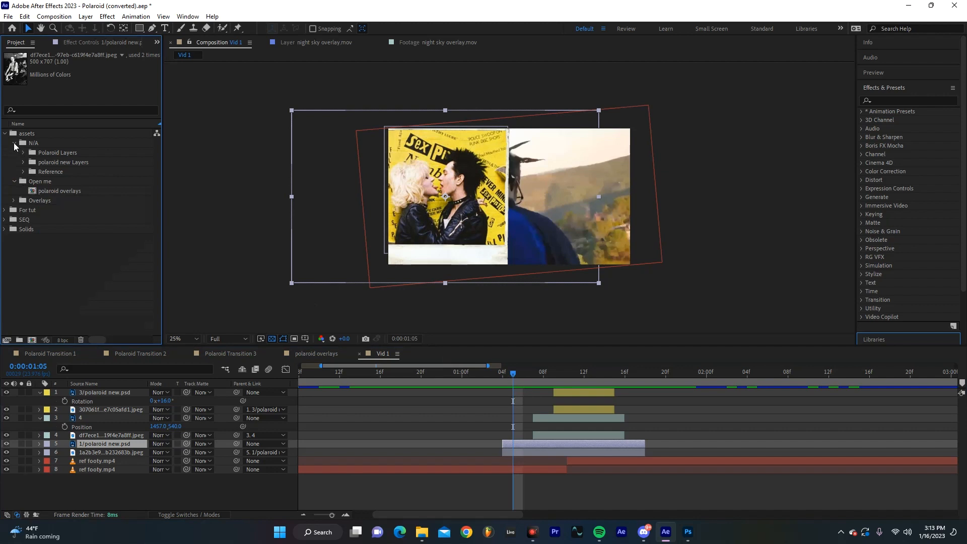
left_click(14, 144)
left_click(14, 172)
left_click_drag(64, 183, 81, 394)
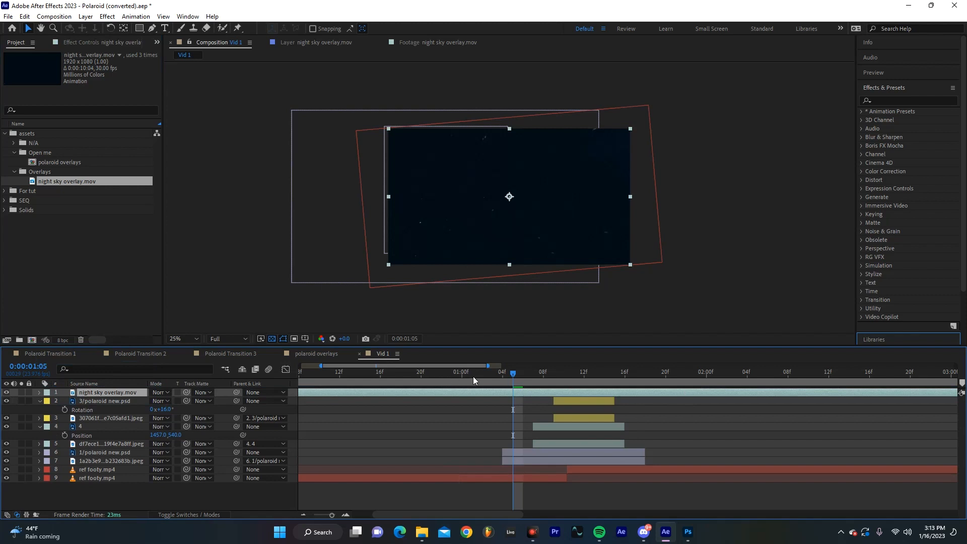
Step: Split the night sky overlay at 0:00:02:02 and delete the part before it
scroll(473, 376, "down", 3)
left_click_drag(373, 376, 432, 383)
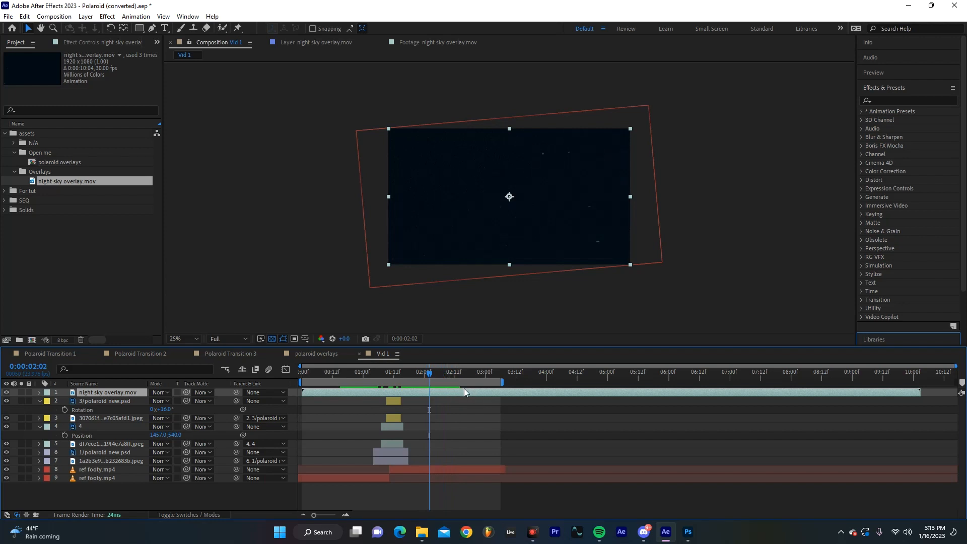
key("ctrl+shift+d")
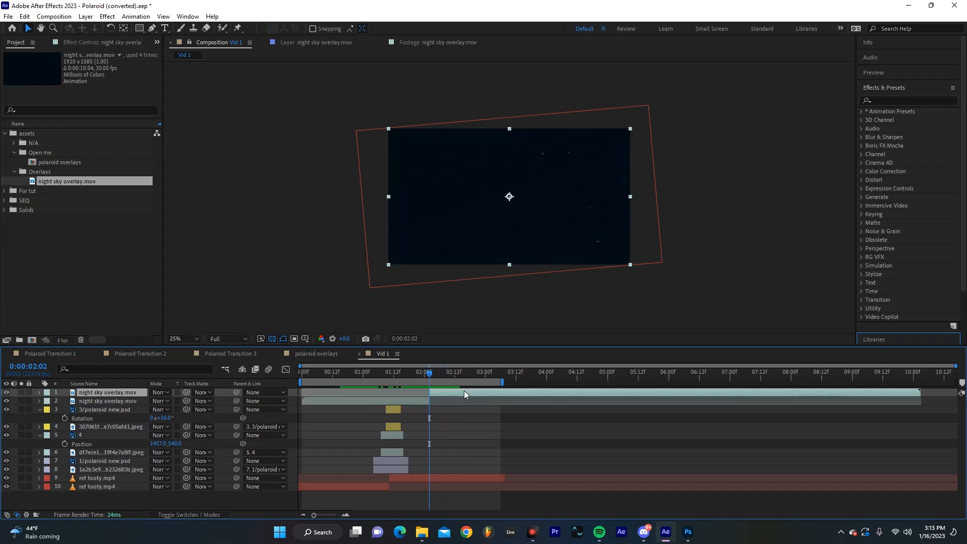
left_click(415, 400)
key("Delete")
Step: Split off and delete the overlay after 0:00:03:05, and slide the remaining piece to start at about 0:00:01:00
left_click_drag(479, 377, 499, 379)
left_click(506, 393)
key("ctrl+shift+d")
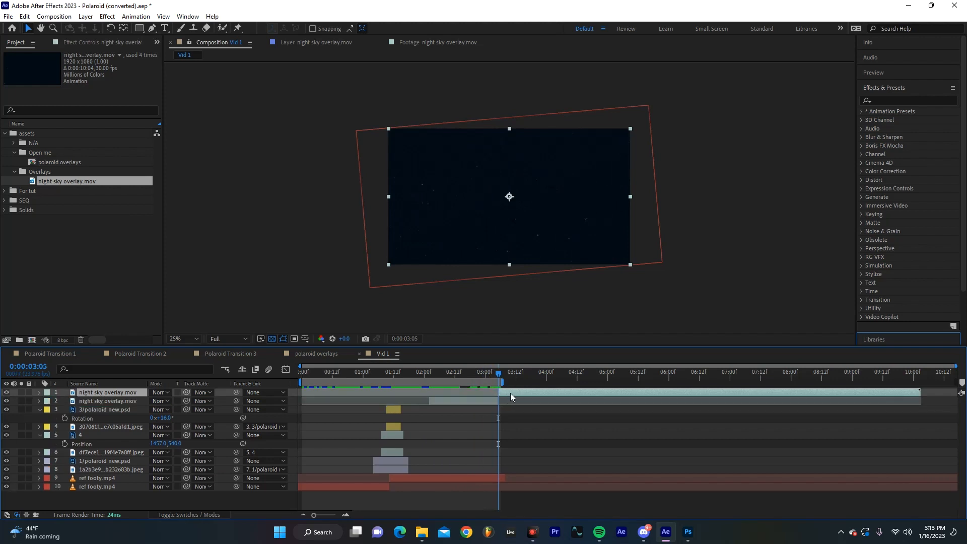
key("Delete")
left_click_drag(461, 392, 394, 393)
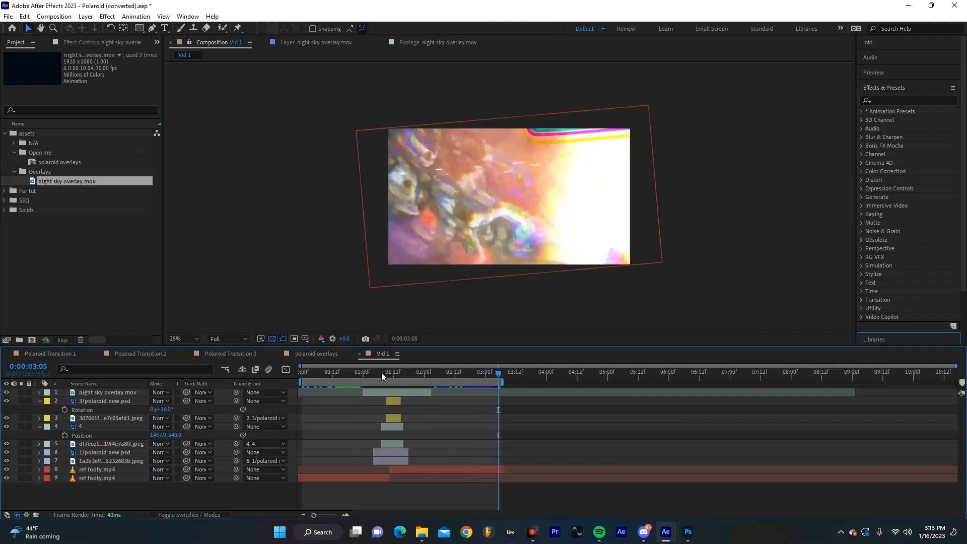
Step: Try the Add and Pin Light blending modes on the night sky overlay over the polaroids
left_click_drag(366, 376, 386, 376)
left_click(404, 393)
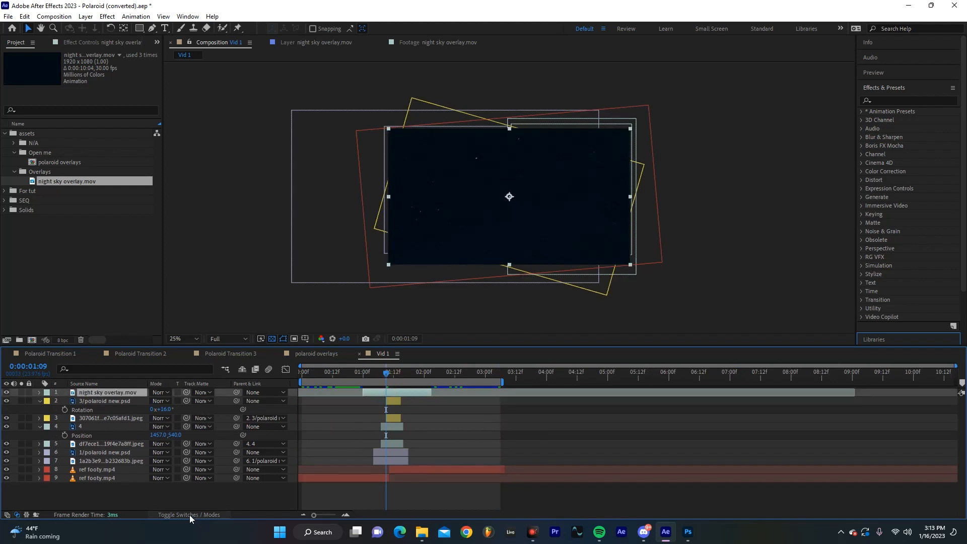
left_click(207, 515)
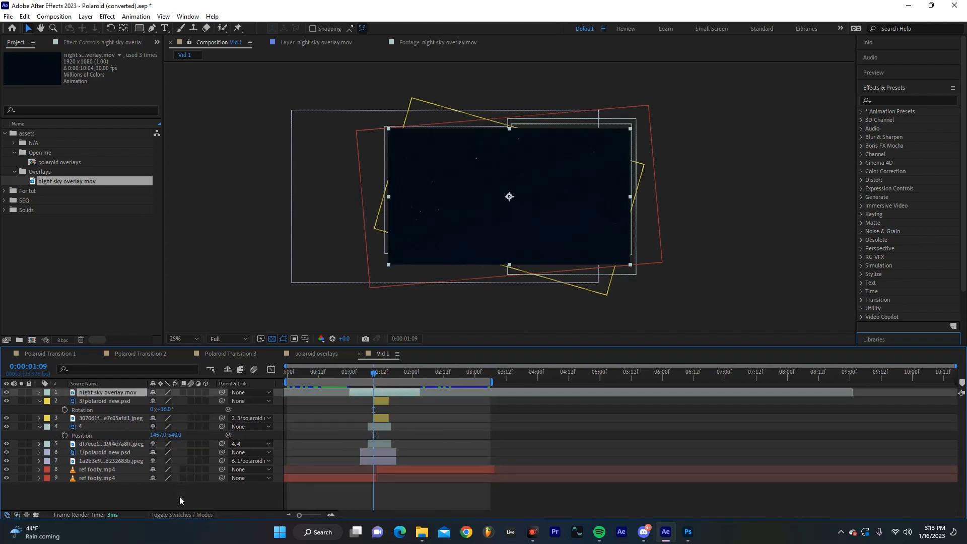
left_click(187, 517)
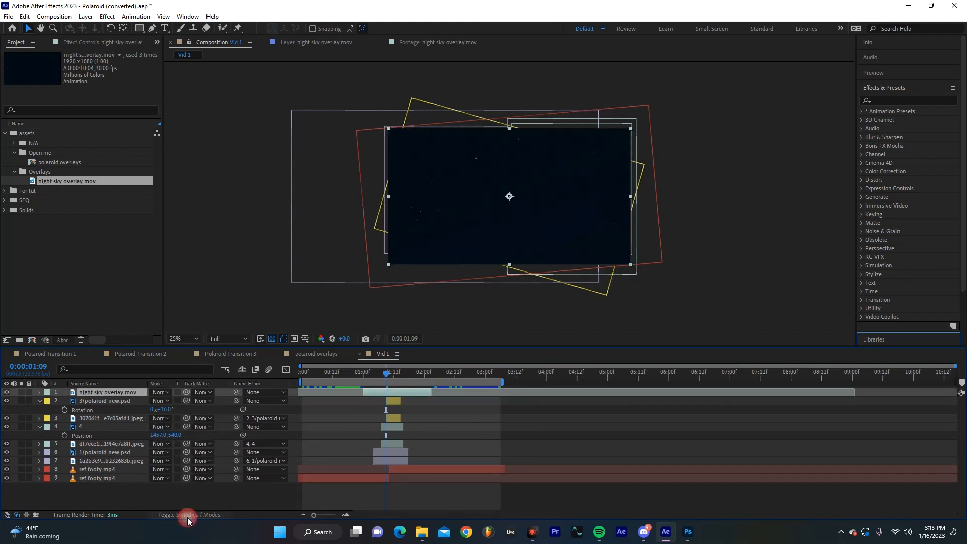
left_click(164, 393)
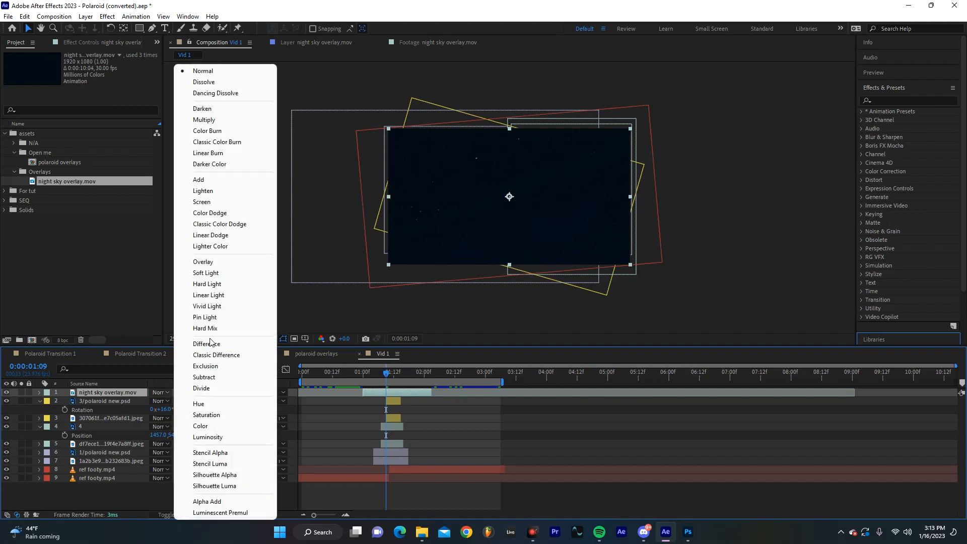
left_click(201, 179)
left_click(161, 393)
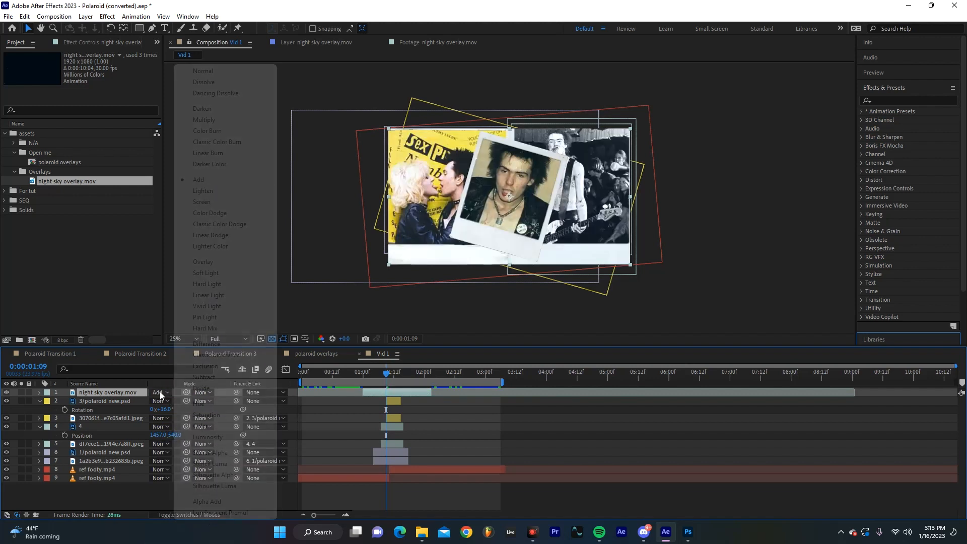
left_click(204, 322)
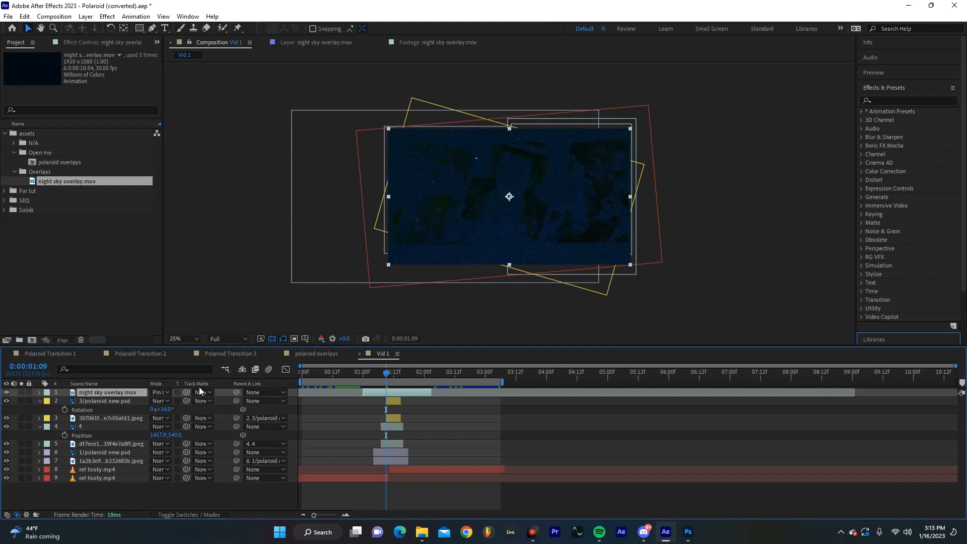
Step: Set the night sky overlay's blending mode to Divide and shorten it to about 0:00:01:03 to 0:00:01:19, around the polaroids
left_click_drag(386, 375, 370, 378)
left_click_drag(393, 380, 368, 377)
left_click(159, 393)
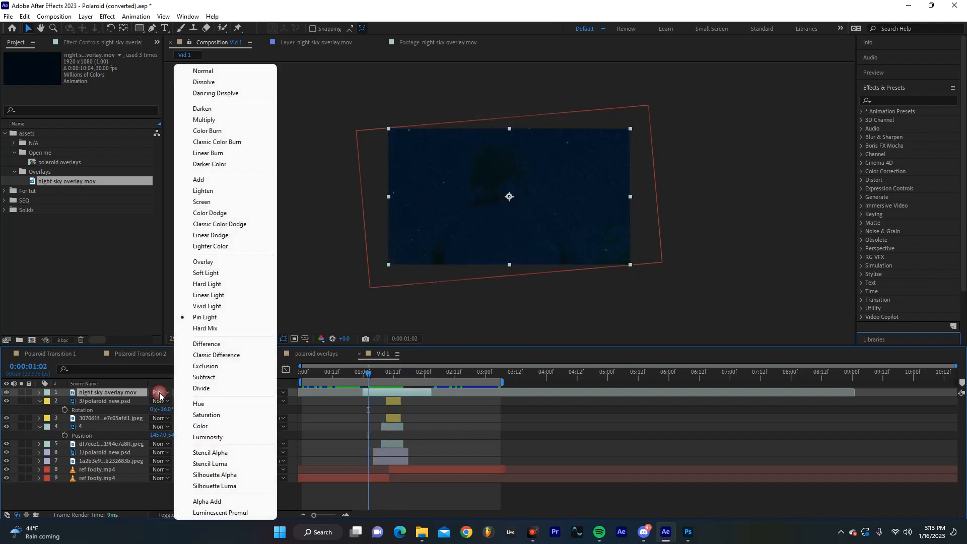
left_click(195, 388)
mouse_move(369, 377)
left_mouse_down()
mouse_move(404, 378)
mouse_move(384, 380)
left_mouse_up()
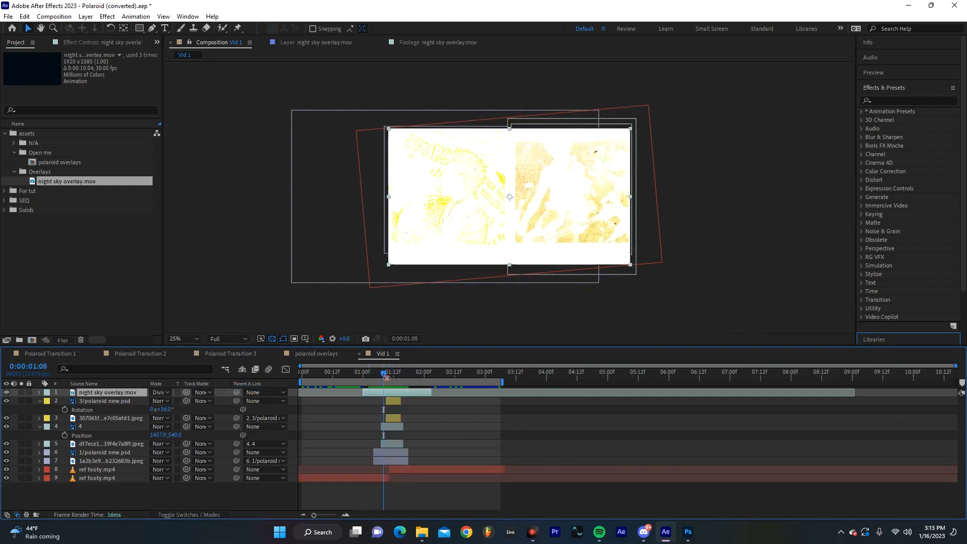
left_click_drag(437, 390, 414, 392)
Step: Try the Color Dodge and Vivid Light blending modes on the night sky overlay and return it to Divide
left_click(162, 392)
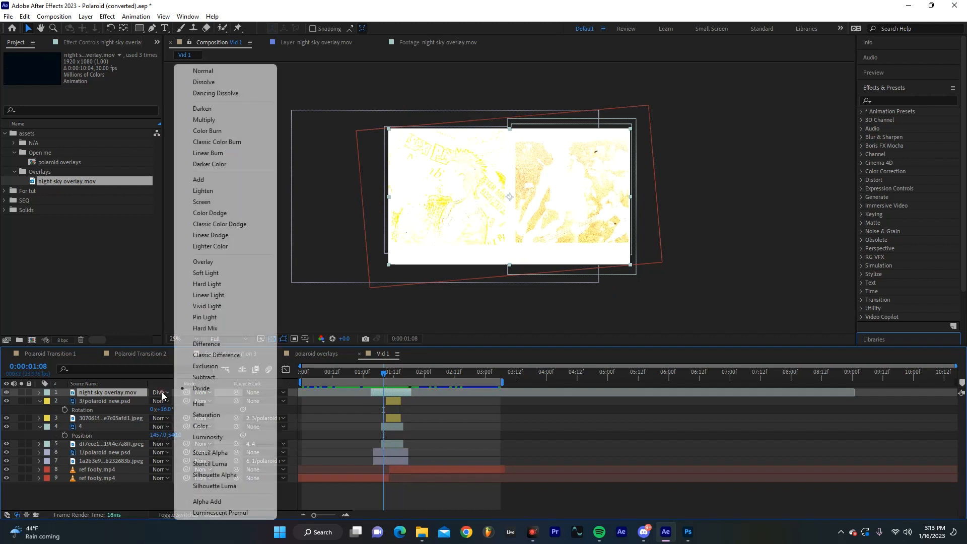
left_click(222, 213)
left_click(167, 391)
left_click(216, 305)
mouse_move(375, 375)
left_mouse_down()
mouse_move(343, 377)
mouse_move(378, 385)
left_mouse_up()
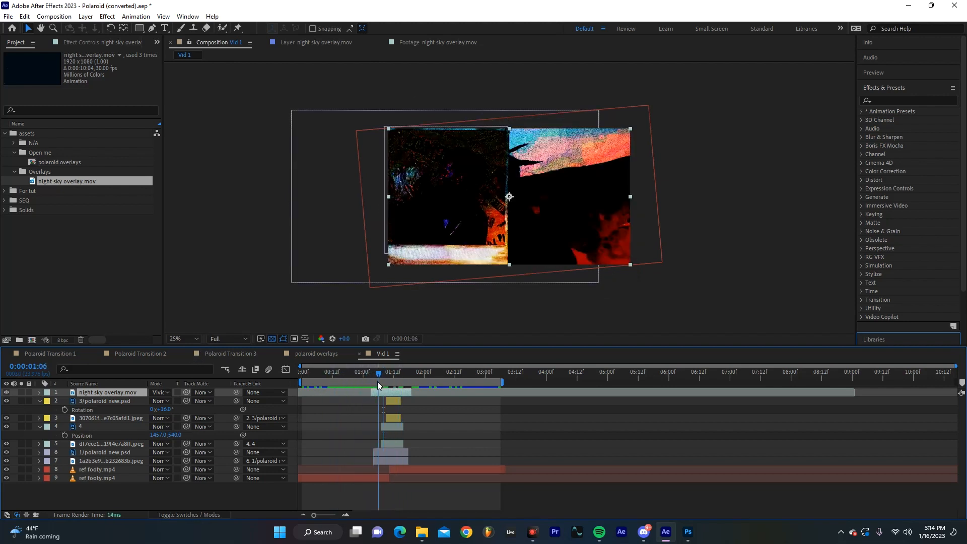
left_click(161, 395)
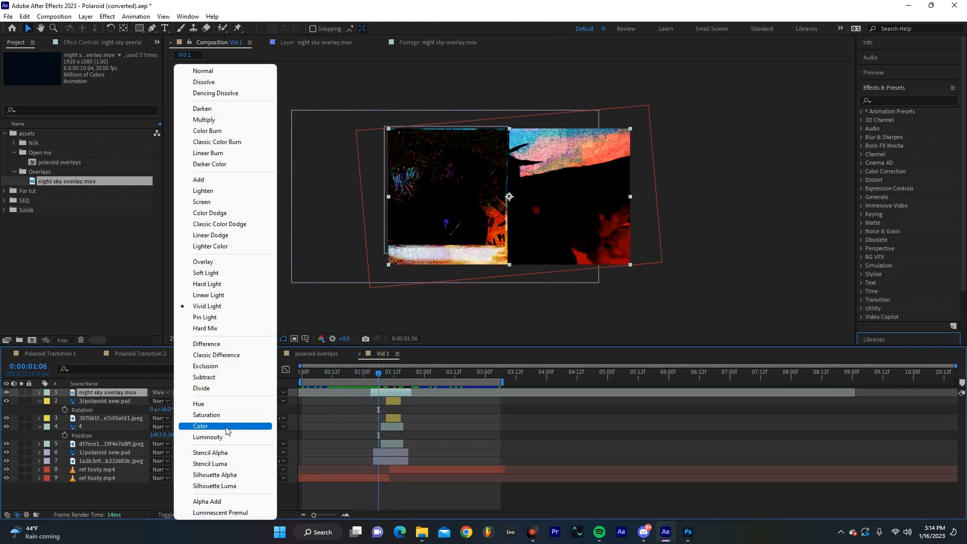
left_click(215, 387)
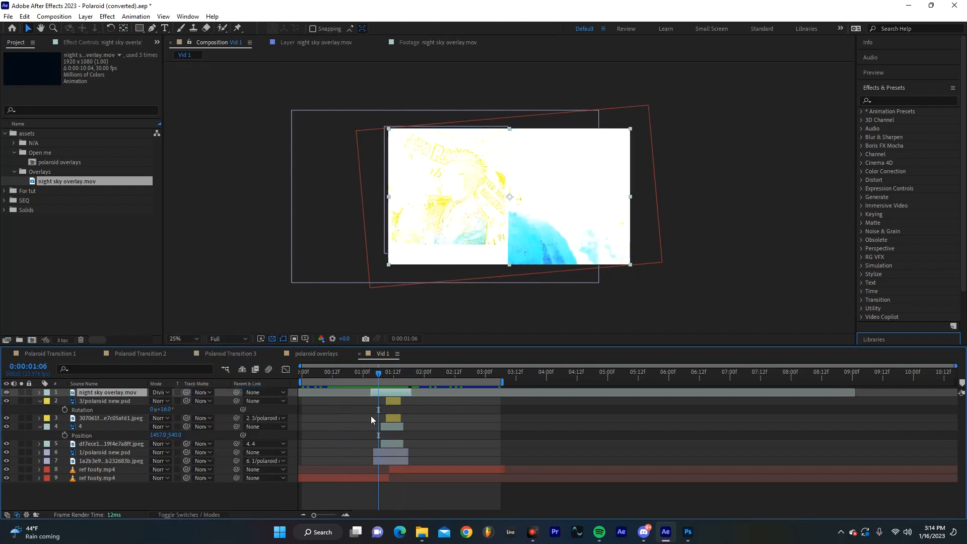
Step: Trim the night sky overlay to a short flash from about 0:00:01:14 to 0:00:01:19 at the end of the polaroids
scroll(352, 427, "up", 2)
left_click_drag(391, 392, 438, 389)
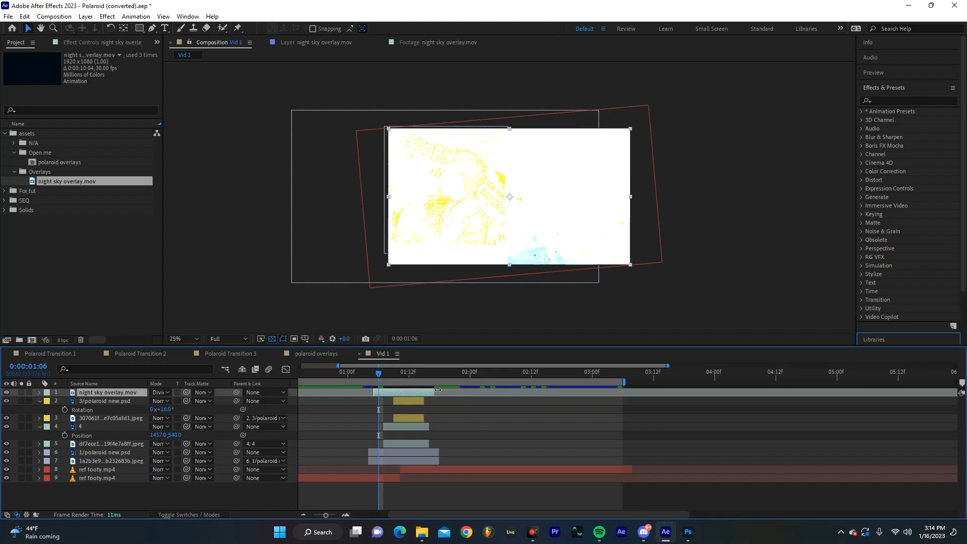
left_click_drag(372, 375, 399, 393)
scroll(398, 377, "down", 2)
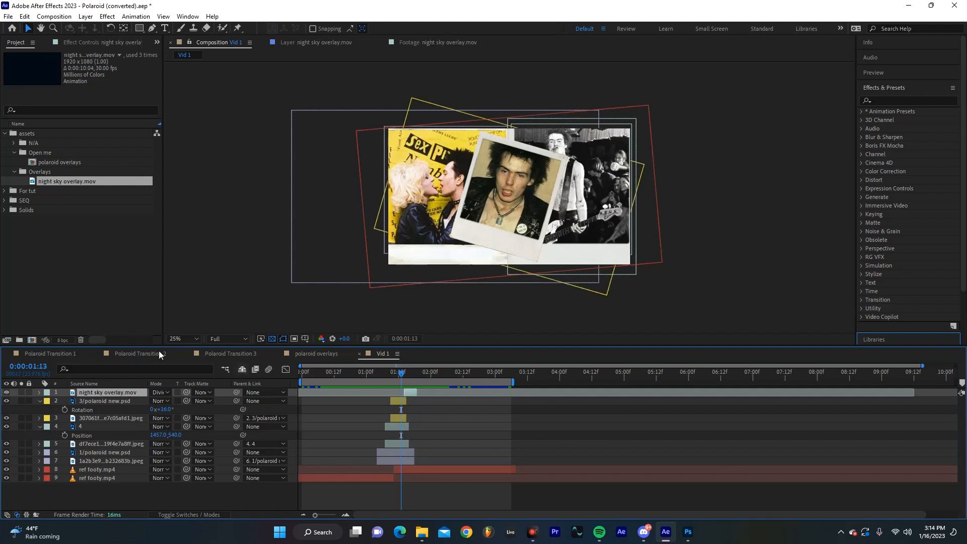
Step: Apply a Drop Shadow effect to 3/polaroid new.psd with 53% opacity, distance 25 and softness 51
left_click(883, 98)
type("dr")
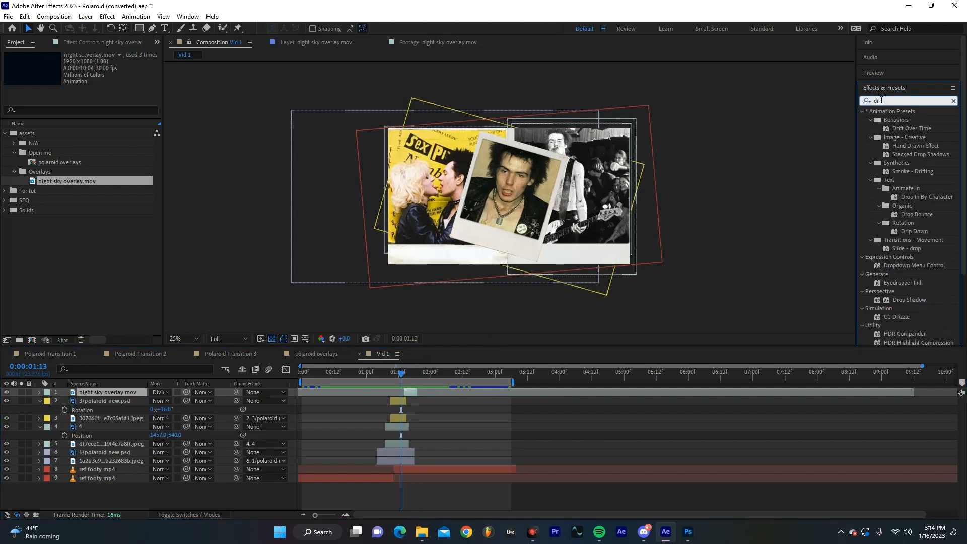
type("op shad")
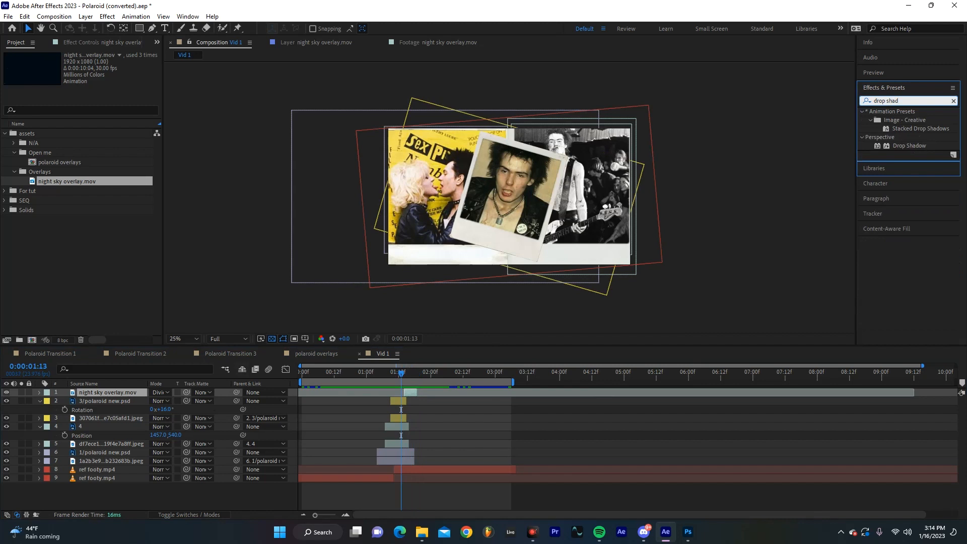
left_click_drag(909, 146, 125, 402)
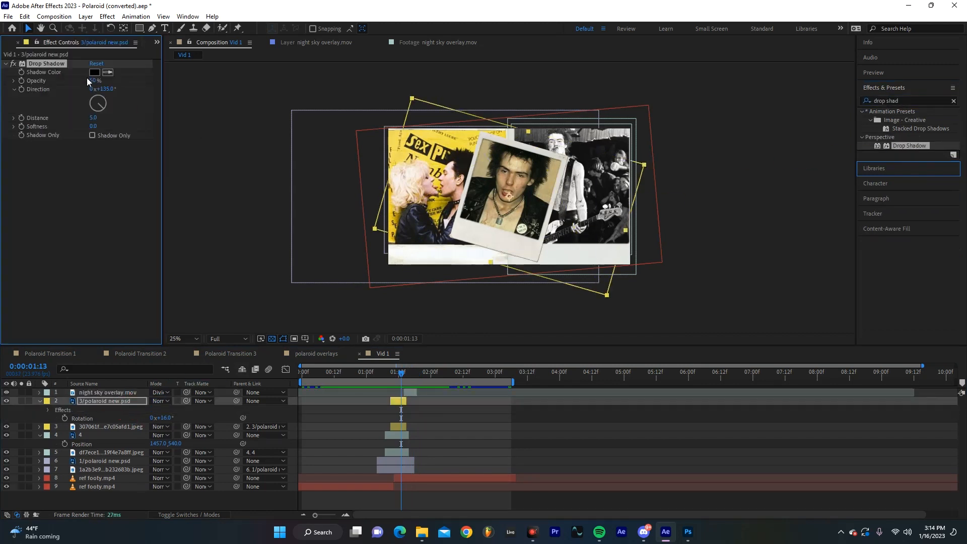
left_click_drag(95, 81, 98, 82)
left_click_drag(93, 118, 120, 129)
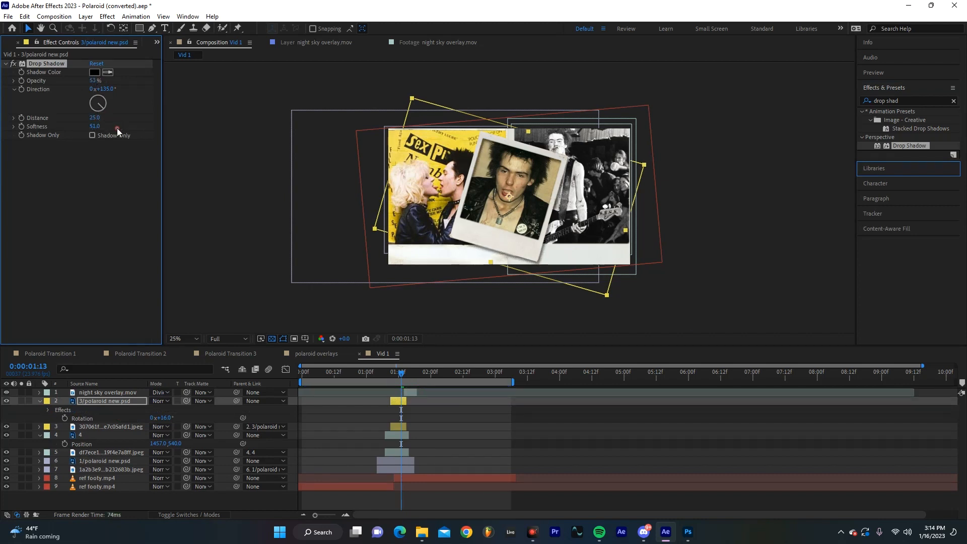
Step: Lower the drop shadow's opacity to 48% and copy the effect onto the 4 and 1/polaroid new.psd layers
left_click_drag(96, 83, 88, 81)
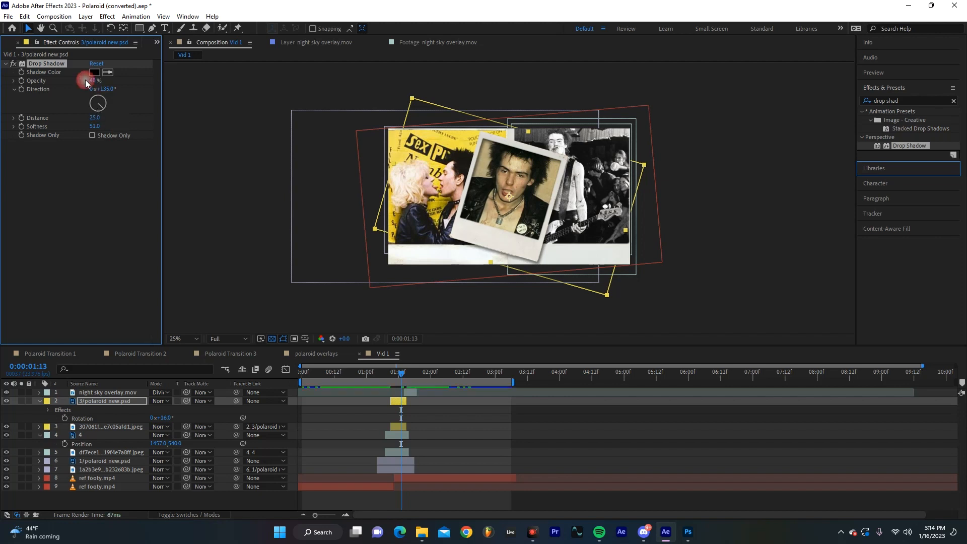
left_click_drag(101, 108, 124, 113)
left_click(99, 434)
key("ctrl+v")
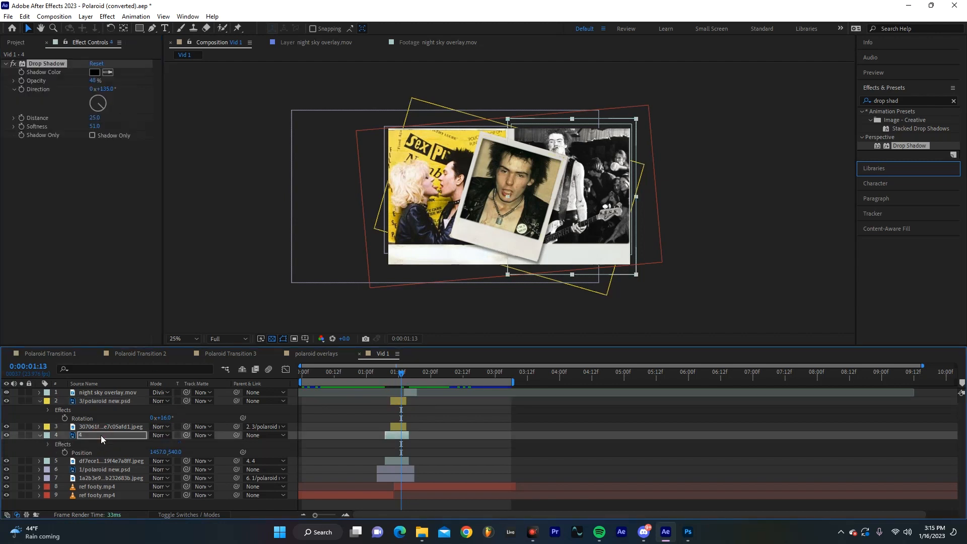
left_click(86, 471)
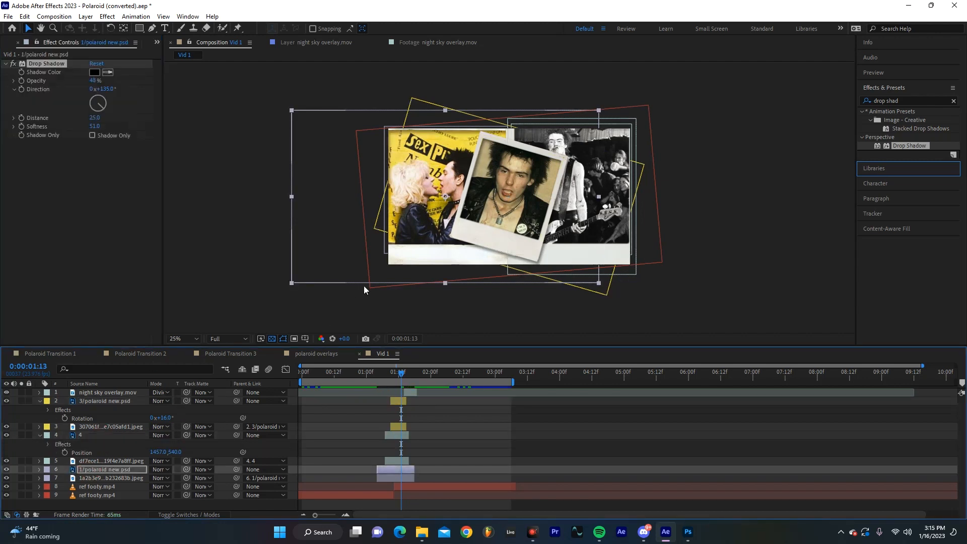
key("Delete")
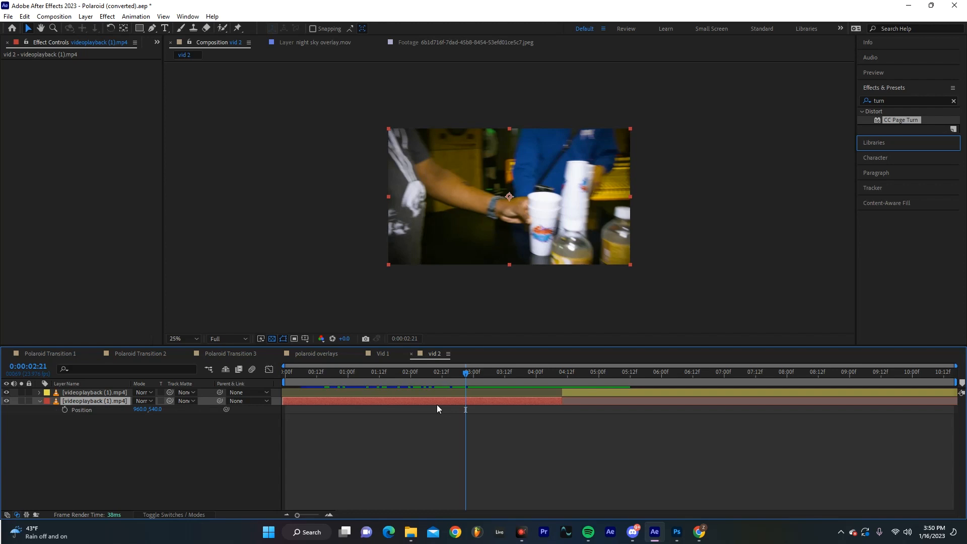
Step: Set the preview resolution of vid 2 to Third, preview the footage and place the current time at 0:00:02:16
left_click_drag(473, 384, 513, 398)
left_click(221, 336)
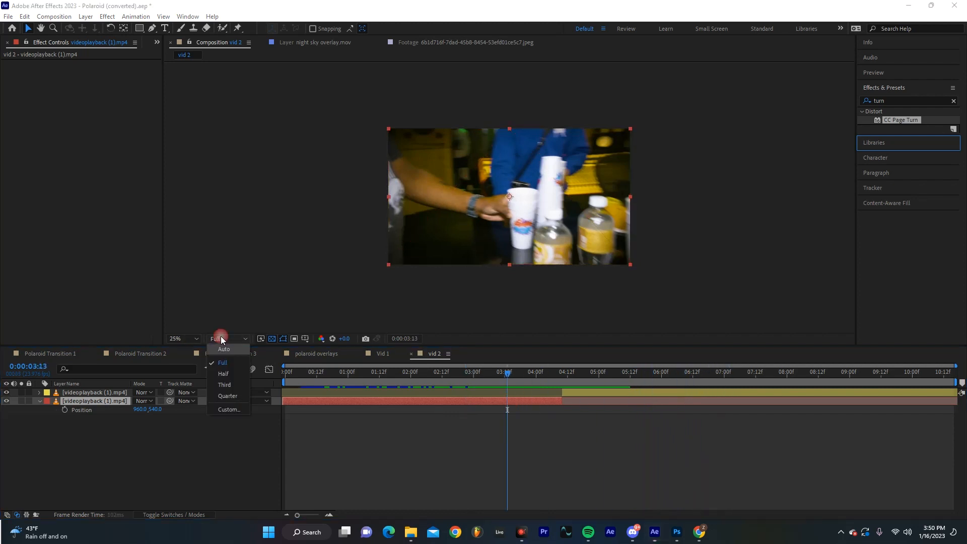
left_click(232, 388)
key("space")
left_click_drag(563, 382, 450, 378)
Step: Copy polaroid frame 4 from the polaroid overlays composition and paste three copies of it into vid 2
left_click(317, 353)
left_click(85, 391)
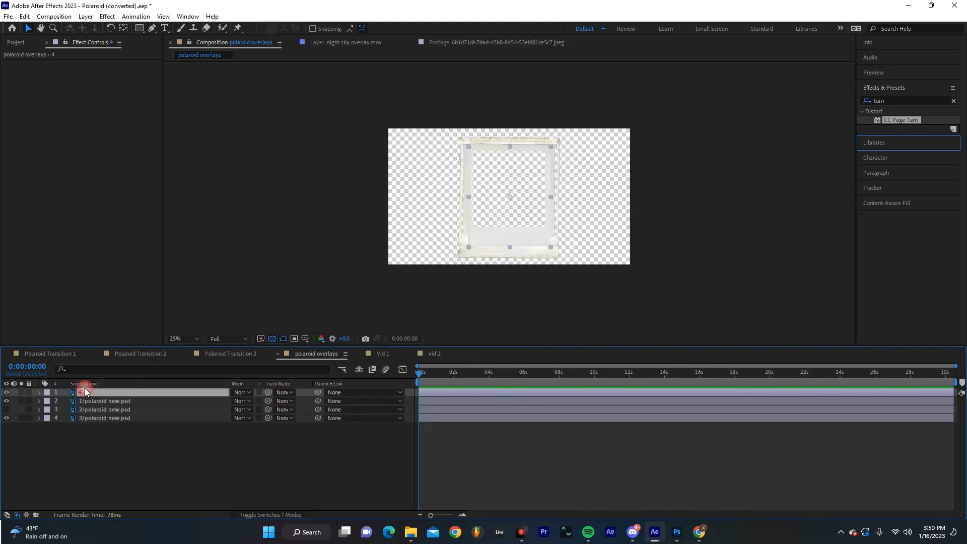
left_click(434, 355)
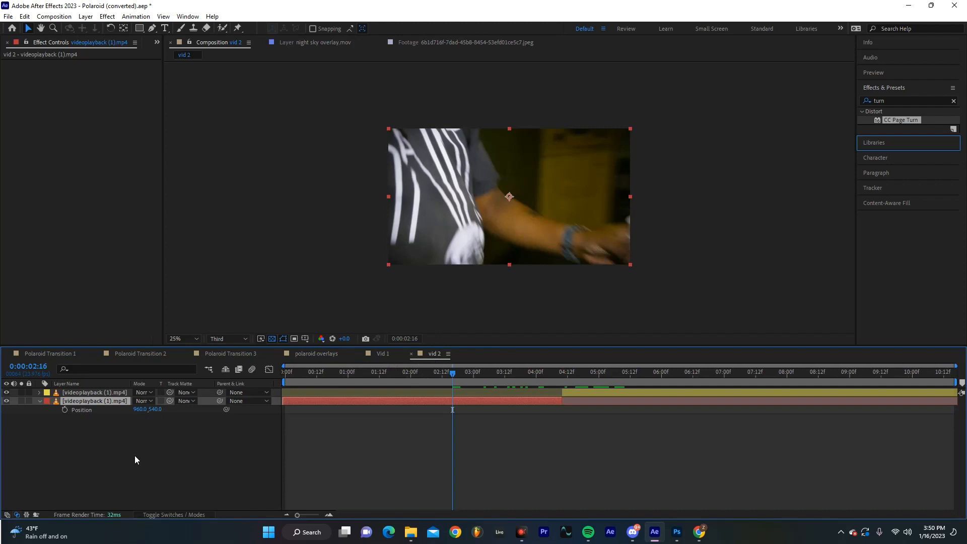
key("ctrl+v")
key("ctrl+v")
key("ctrl+v")
Step: Add the project pictures 6b1d716…ce5c7.jpeg, LUCKI (1).jpeg and LUCKI.jpeg to the top of the vid 2 layers
left_click(20, 45)
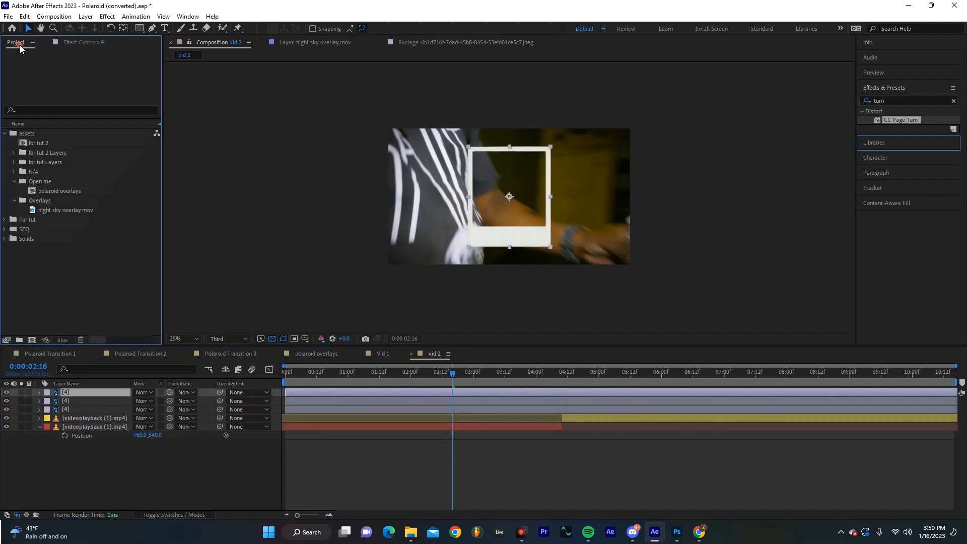
left_click(14, 172)
left_click(68, 278)
left_click(69, 278, "ctrl")
left_click(71, 269)
left_click(71, 278, "ctrl")
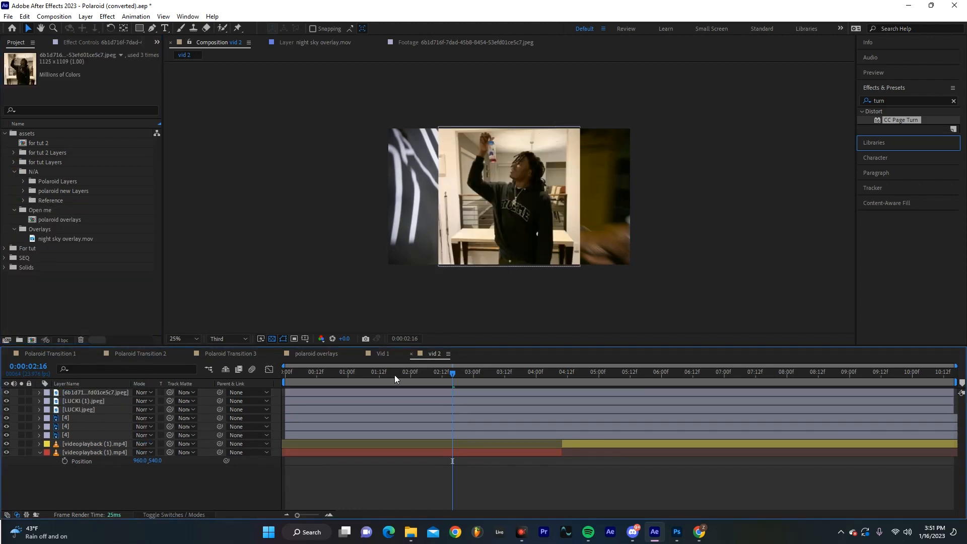
Step: Place one frame 4 layer above the 6b1d716…ce5c7.jpeg picture and scale the picture to 73%
left_click_drag(66, 418, 74, 391)
left_click(77, 402)
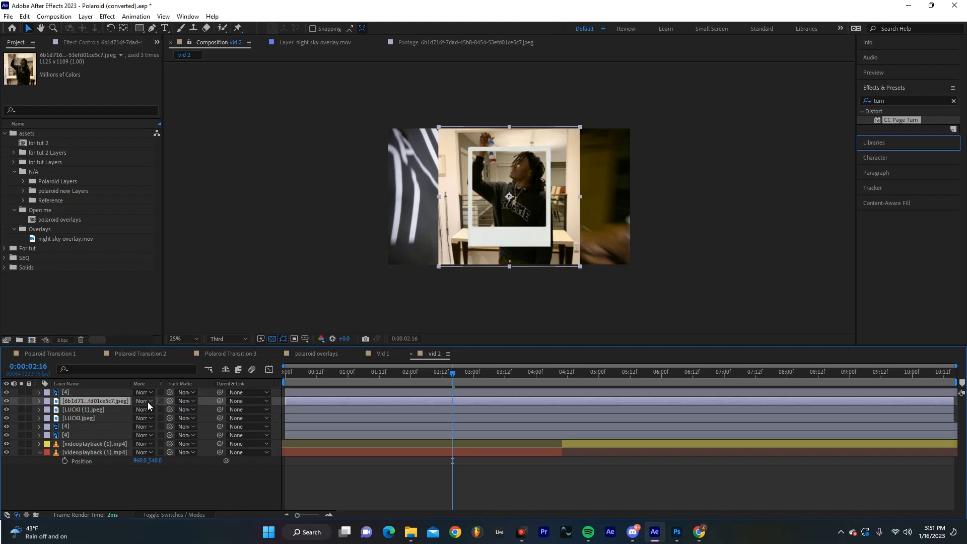
key("s")
left_click_drag(155, 406, 138, 413)
Step: Mask the 6b1d716…ce5c7.jpeg picture with a rectangle just around the opening of its polaroid frame
left_click(140, 28)
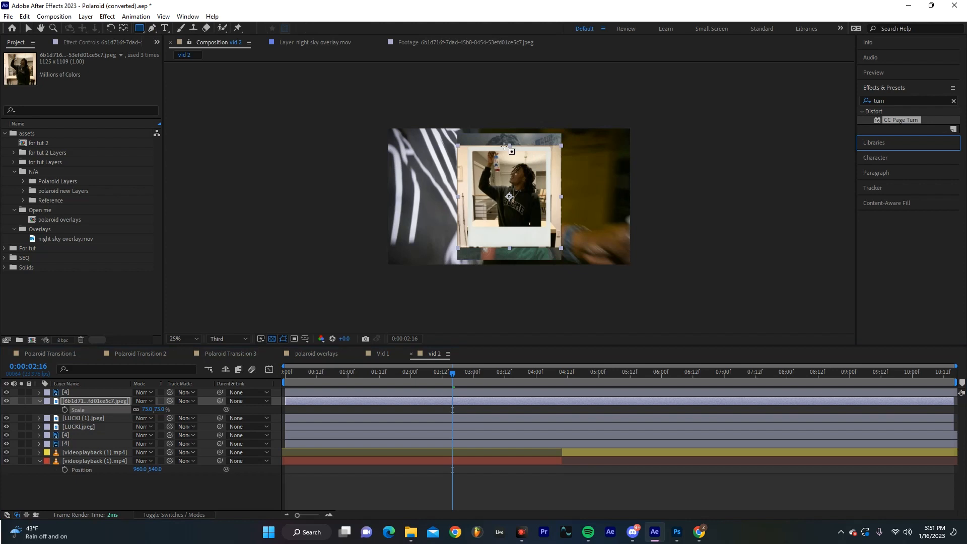
left_click_drag(471, 148, 549, 231)
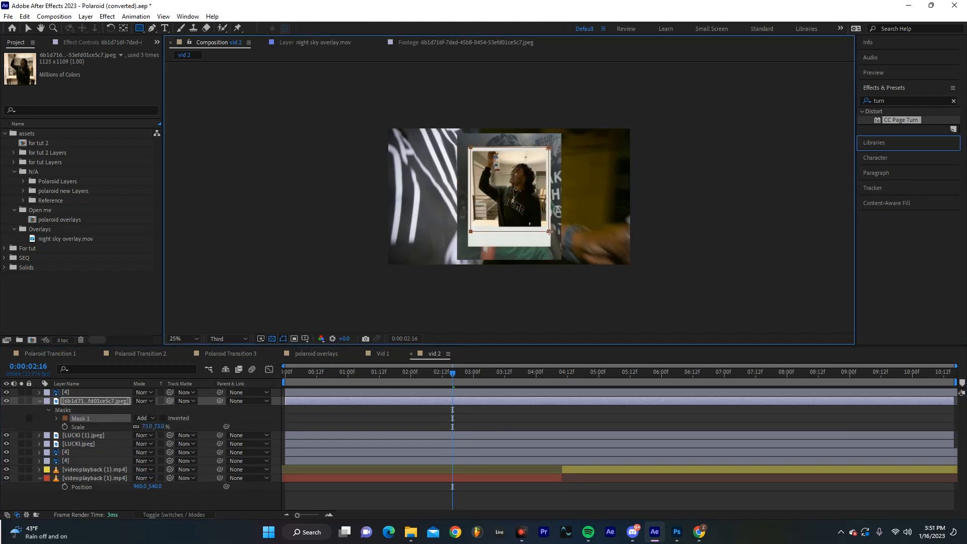
left_click(93, 437)
Step: Label the 6b1d716…ce5c7.jpeg picture and its frame Red and hide both layers
left_click(75, 400)
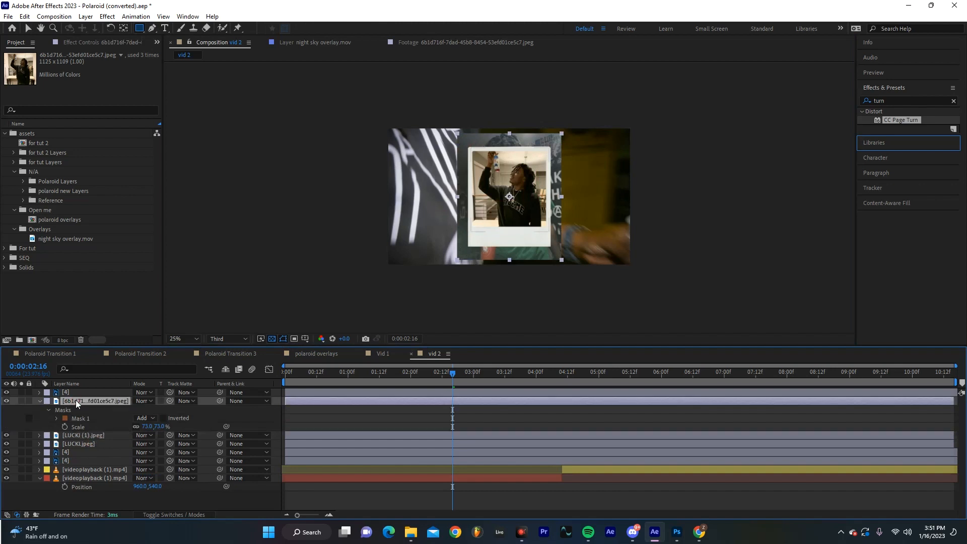
left_click(79, 394, "ctrl")
left_click(48, 396)
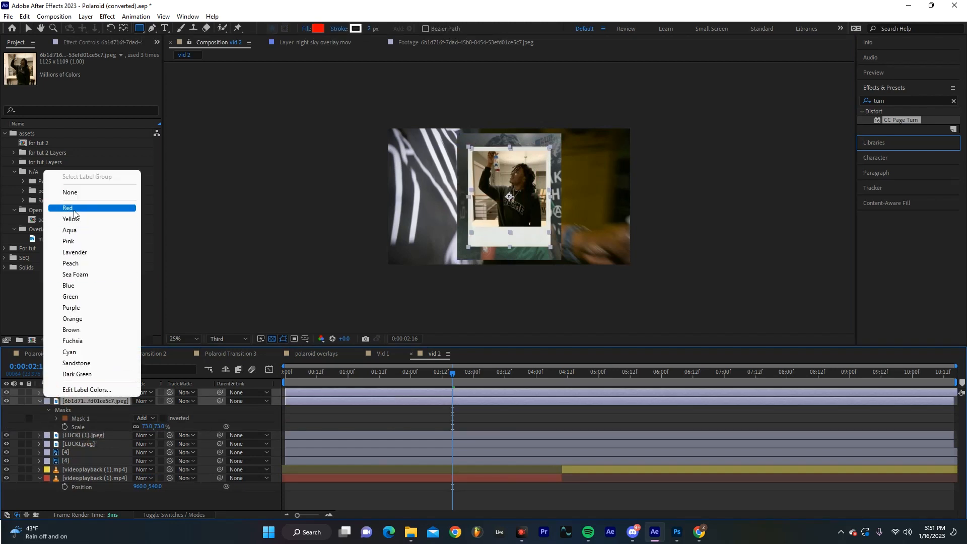
left_click(75, 207)
left_click(83, 436)
left_click_drag(6, 400, 8, 382)
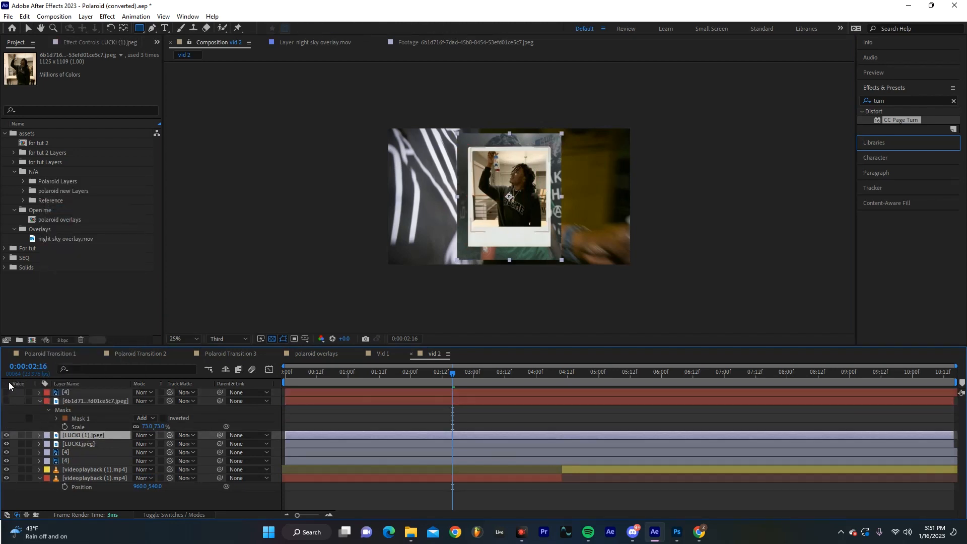
Step: Place the second frame 4 layer above LUCKI (1).jpeg and scale that picture to 77%
left_click_drag(81, 450, 83, 433)
left_click(85, 443)
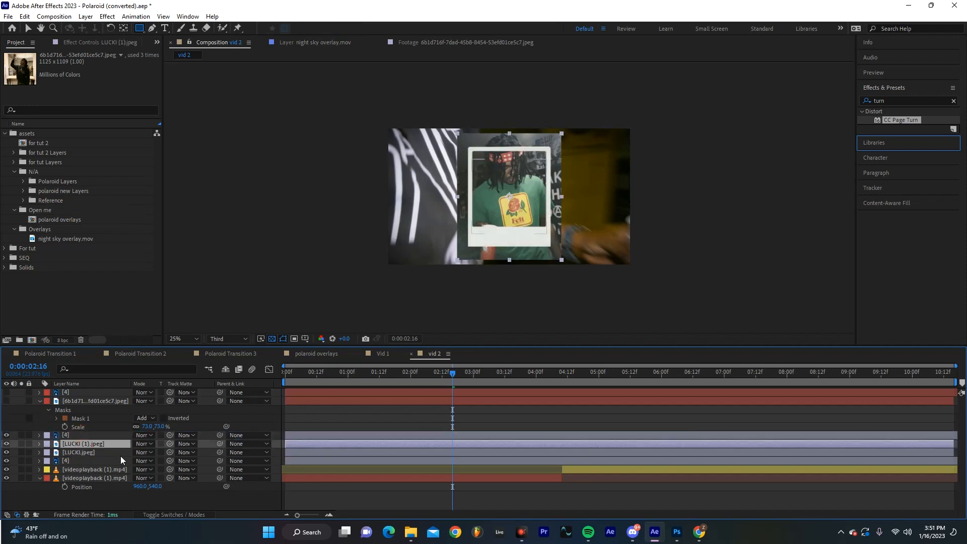
key("s")
left_click_drag(147, 452, 144, 452)
Step: Give LUCKI.jpeg and the remaining frame the same label colour and place the frame above the picture
left_click(83, 299)
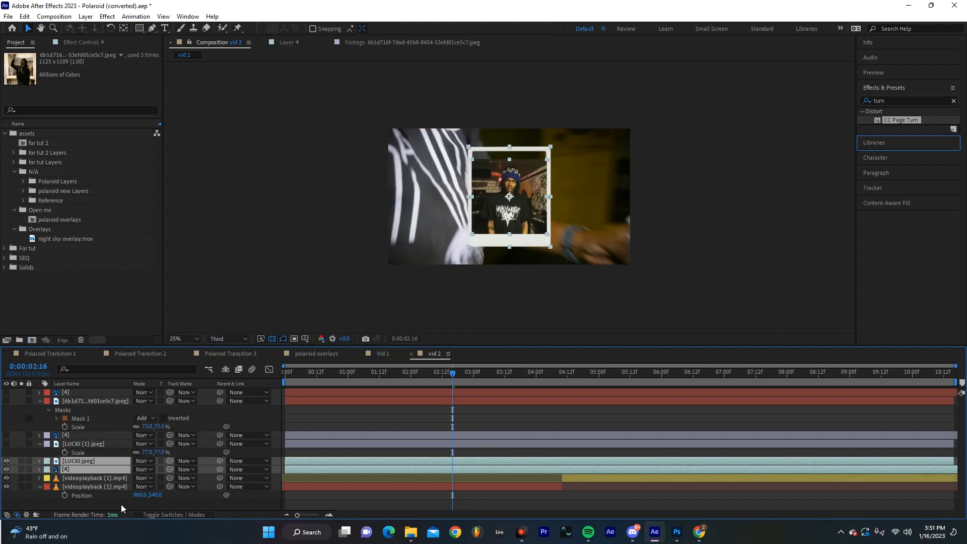
left_click(259, 283)
left_click_drag(83, 469, 90, 460)
left_click(83, 473)
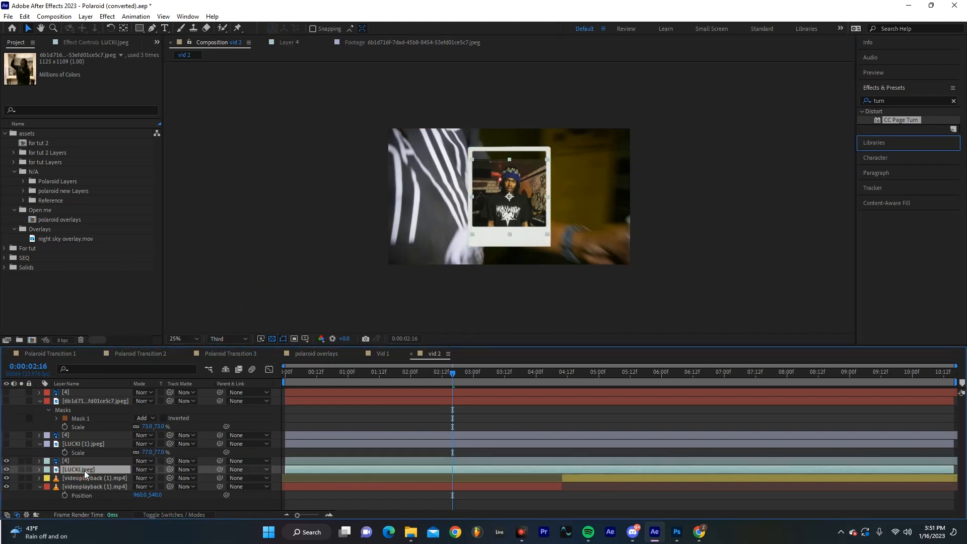
Step: Parent each of the three pictures to its own frame 4 layer and show the hidden polaroid layers again
left_click_drag(220, 470, 64, 461)
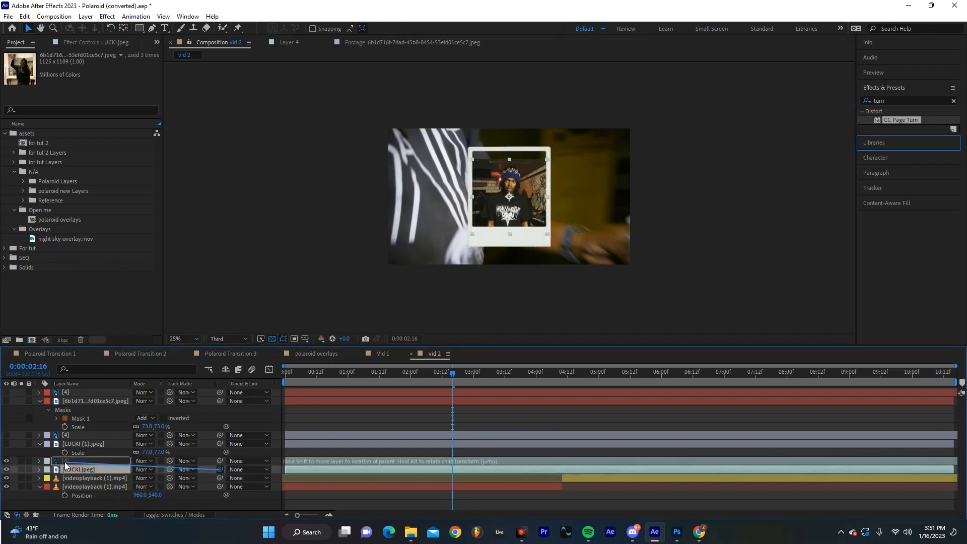
left_click(122, 442)
left_click_drag(220, 443, 79, 435)
left_click(108, 402)
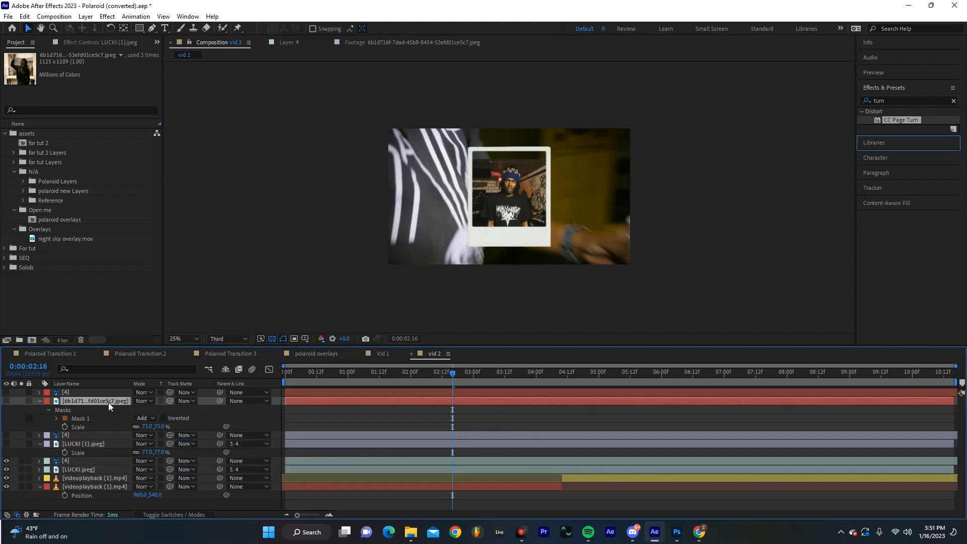
left_click_drag(219, 401, 77, 395)
left_click_drag(6, 443, 6, 392)
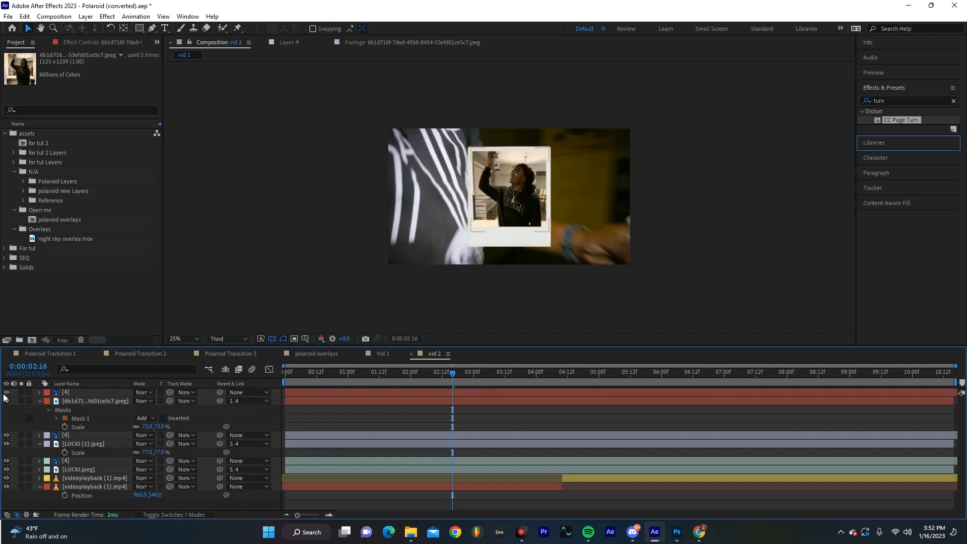
Step: Position the red-labelled frame at 412, 540 and the frame of LUCKI.jpeg at 1566, 540
left_click(78, 394)
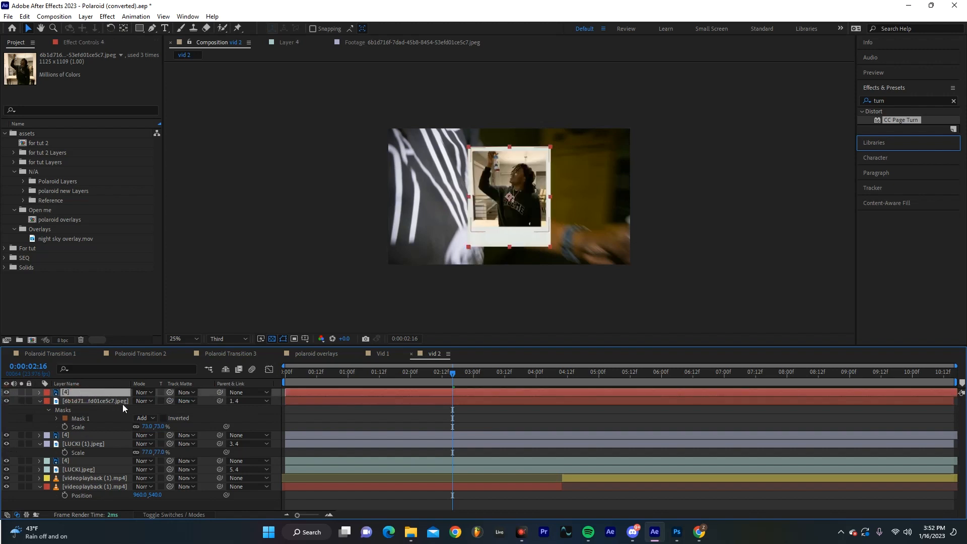
key("p")
mouse_move(141, 401)
left_mouse_down()
mouse_move(75, 401)
mouse_move(125, 401)
left_mouse_up()
left_click(91, 470)
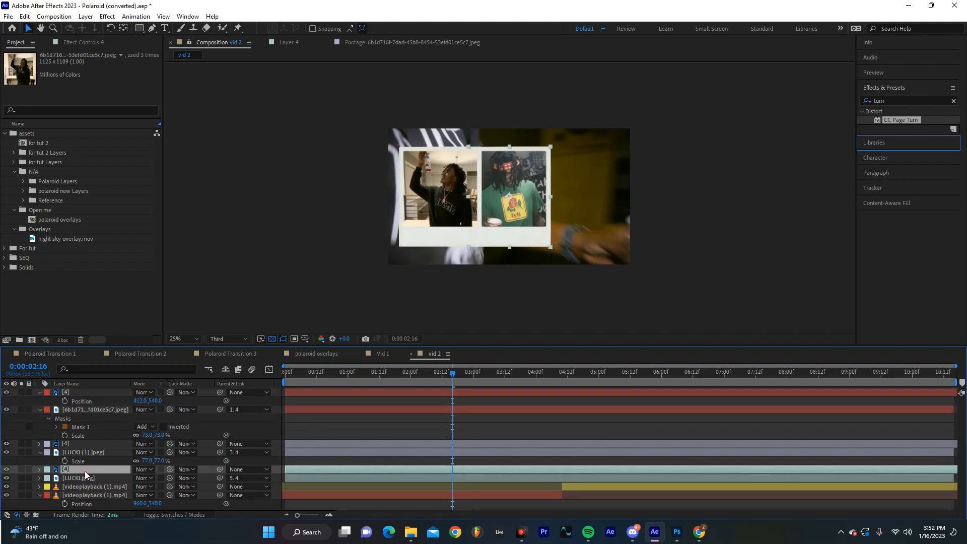
key("p")
left_click_drag(141, 482, 452, 488)
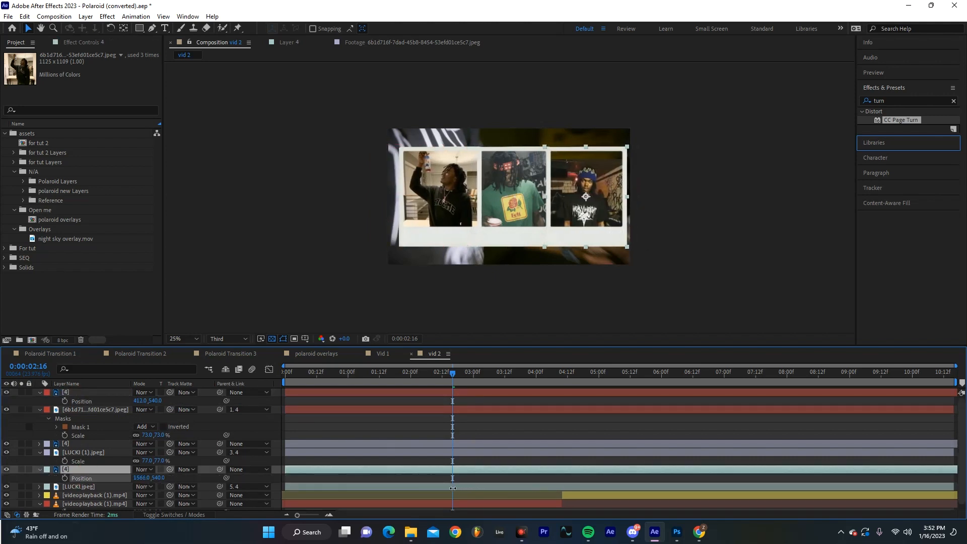
Step: Scale the two outer polaroid frames to 80%
left_click(83, 392, "ctrl")
key("s")
left_click(149, 401)
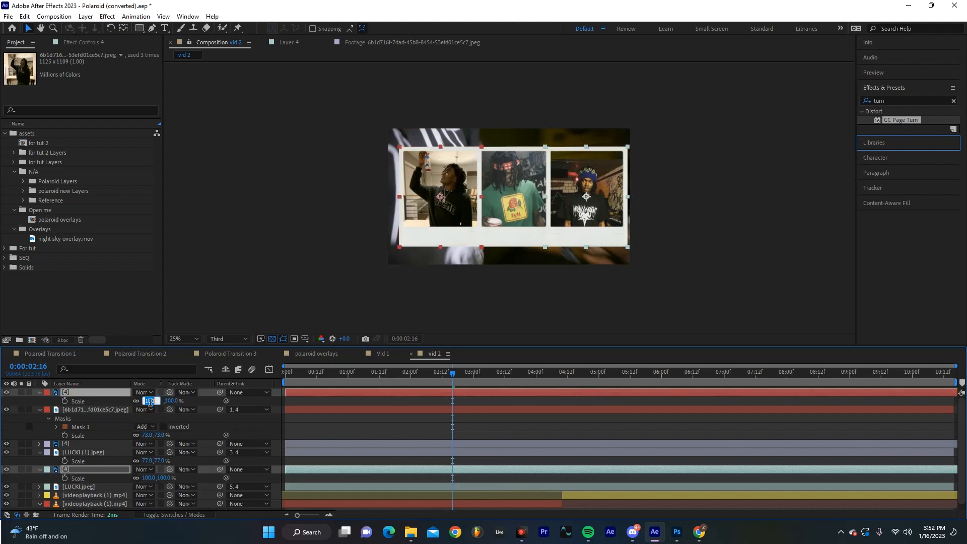
key("Return")
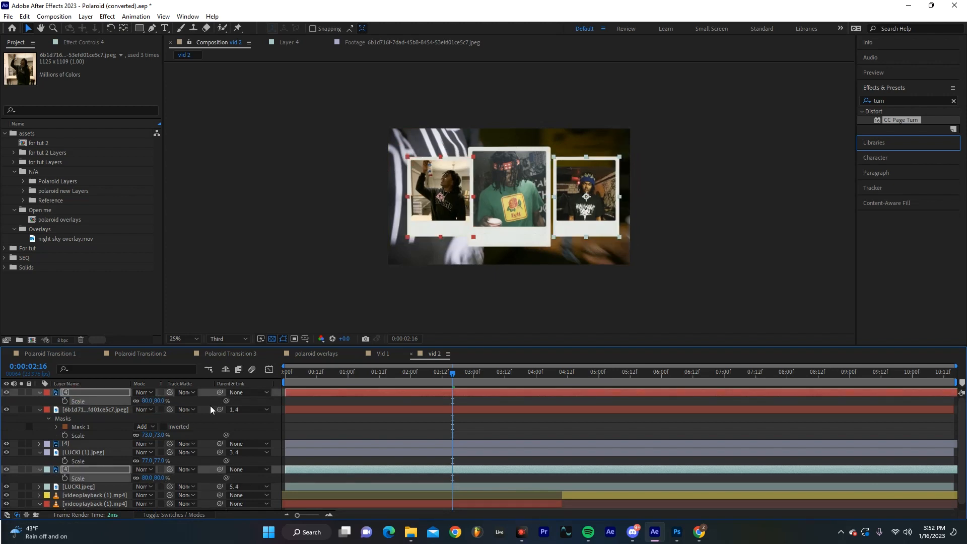
Step: Move LUCKI (1).jpeg and its frame together to the top of the layer stack
left_click(78, 452)
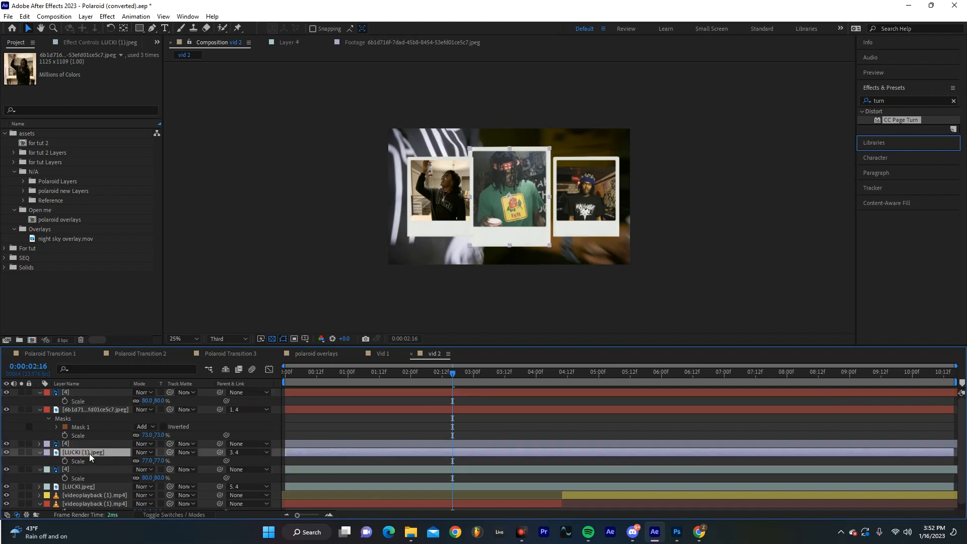
left_click(84, 445)
left_click(85, 452, "shift")
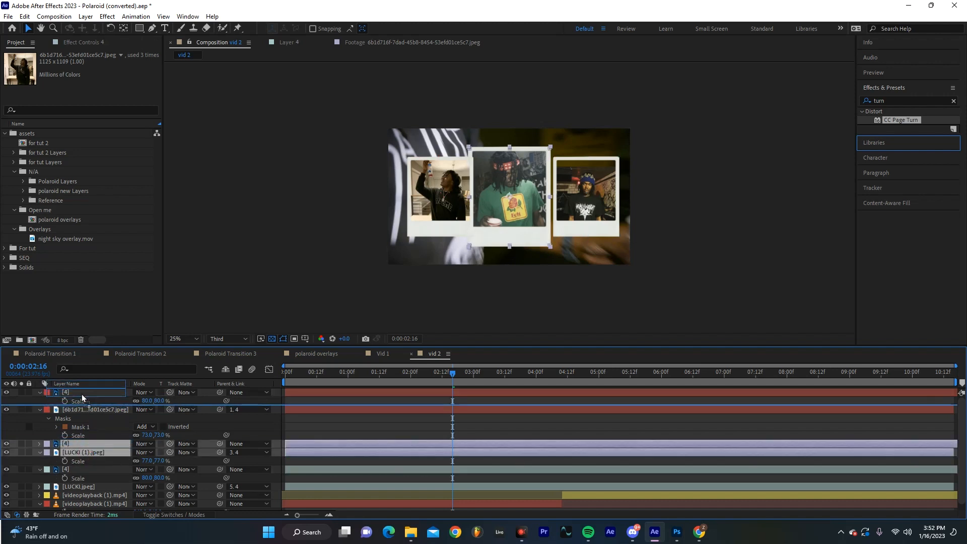
left_click_drag(86, 391, 86, 391)
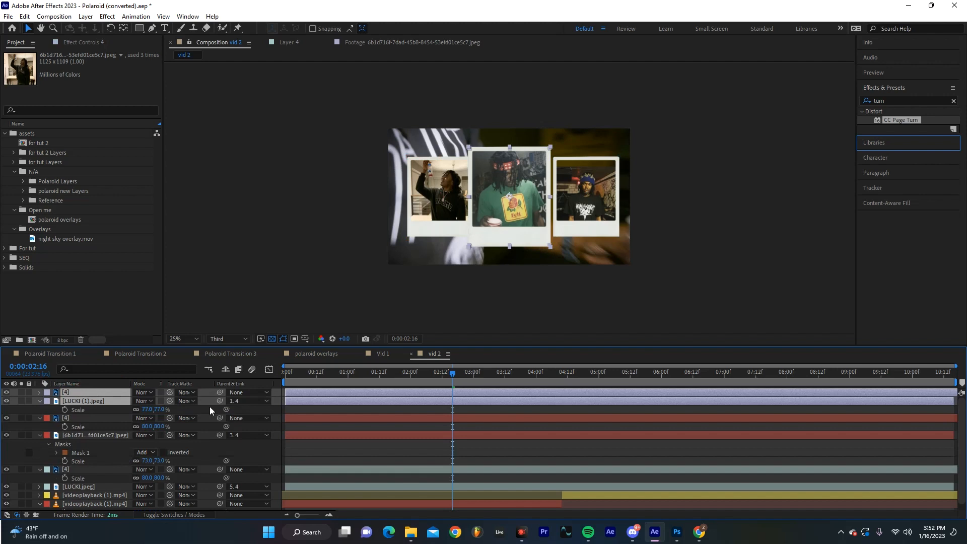
left_click(264, 287)
Step: Nudge the red-labelled outer polaroid to the left, opening a small gap beside the central polaroid
left_click(100, 393)
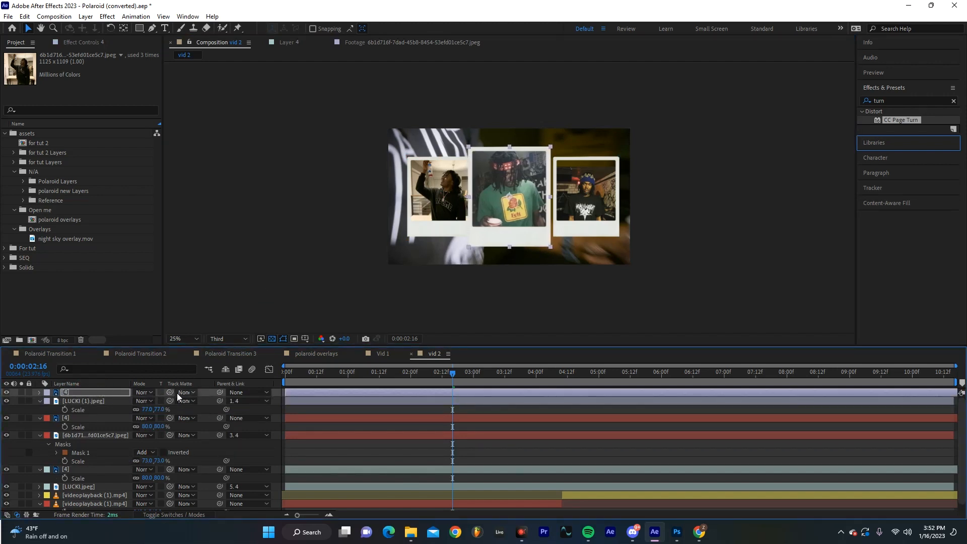
left_click(95, 417)
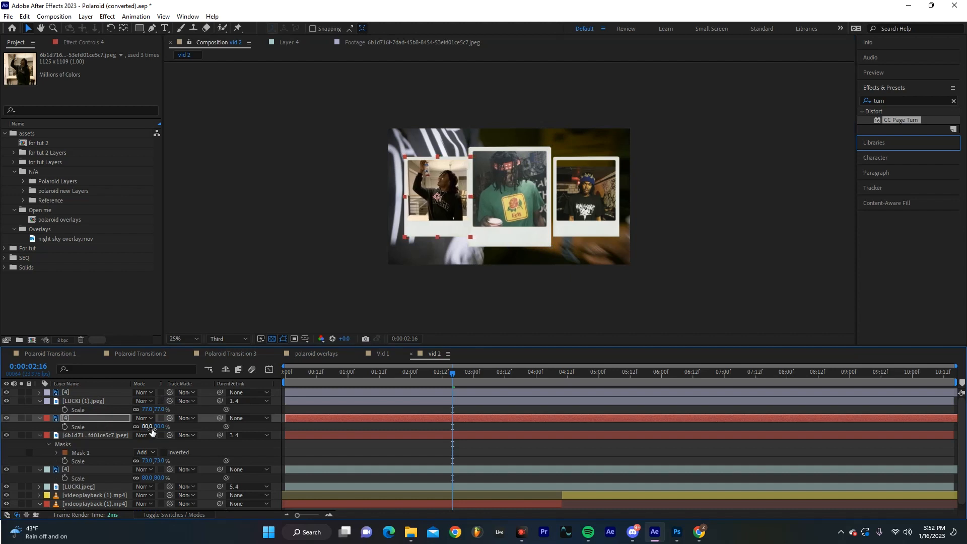
key("Left")
key("Left")
key("Left")
key("Left")
key("Left")
key("Left")
key("Left")
key("Left")
key("Left")
key("Left")
key("Left")
key("Left")
key("Left")
Step: Nudge the frame holding LUCKI.jpeg slightly to the right, away from the central polaroid
left_click(72, 469)
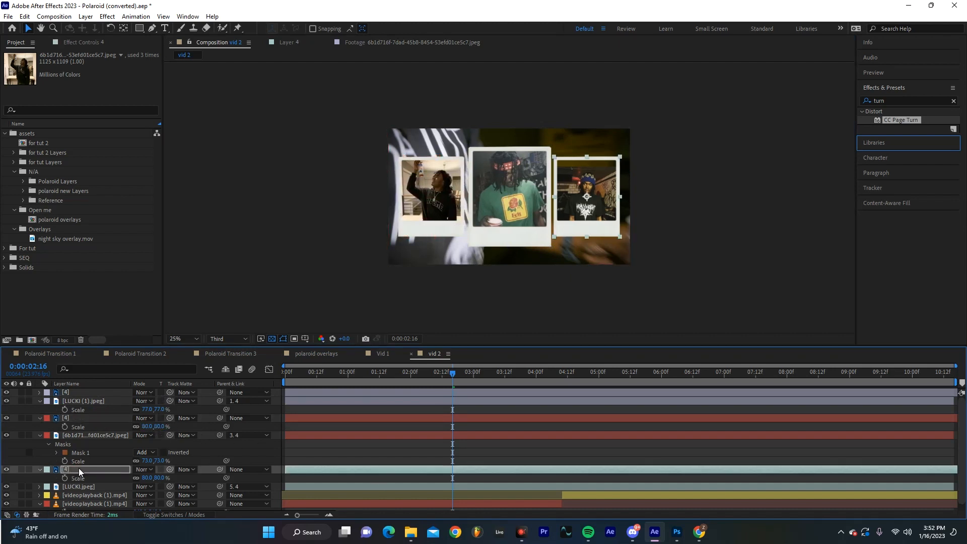
key("Right")
key("Right")
key("Right")
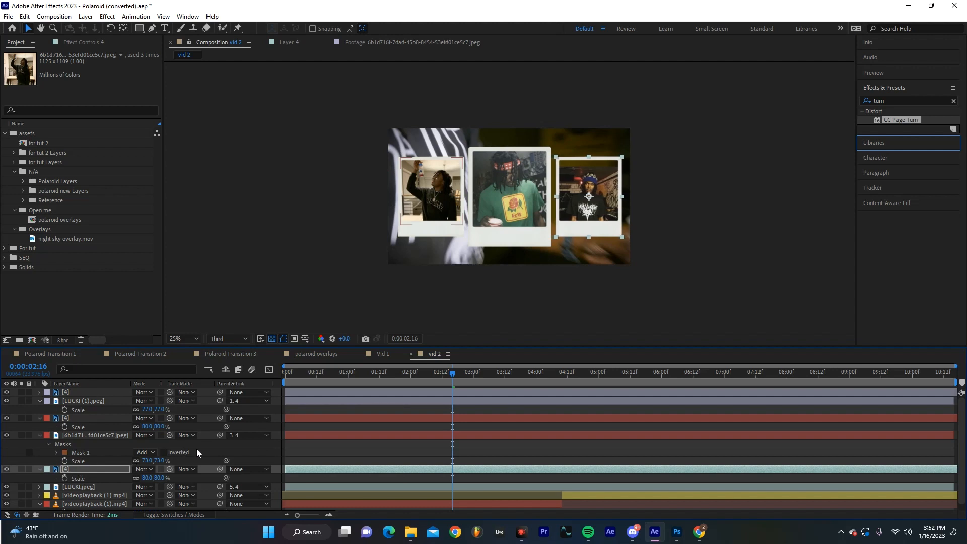
Step: Trim the start of the central polaroid's layers to about frame 3 and the LUCKI.jpeg polaroid's layers to about frame 7
left_click(90, 487)
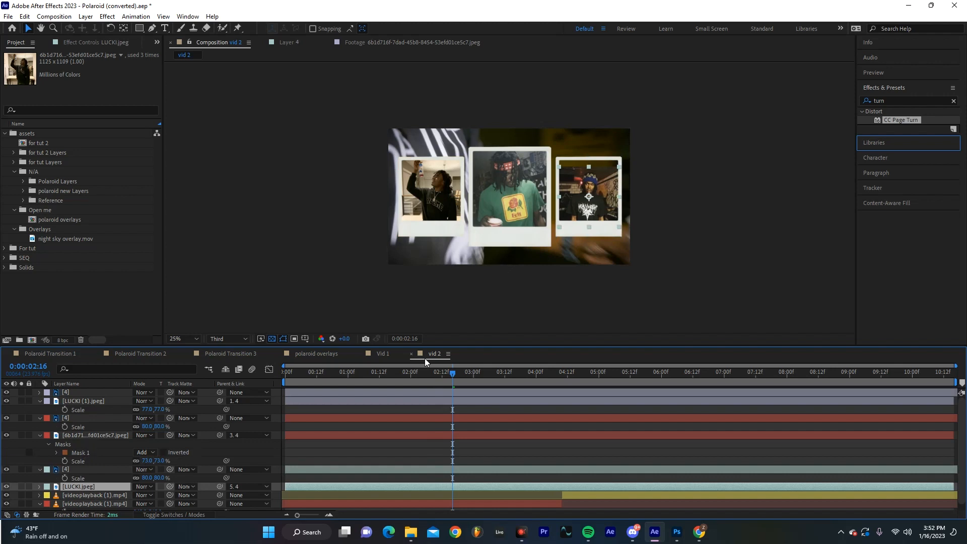
left_click_drag(435, 377, 288, 396)
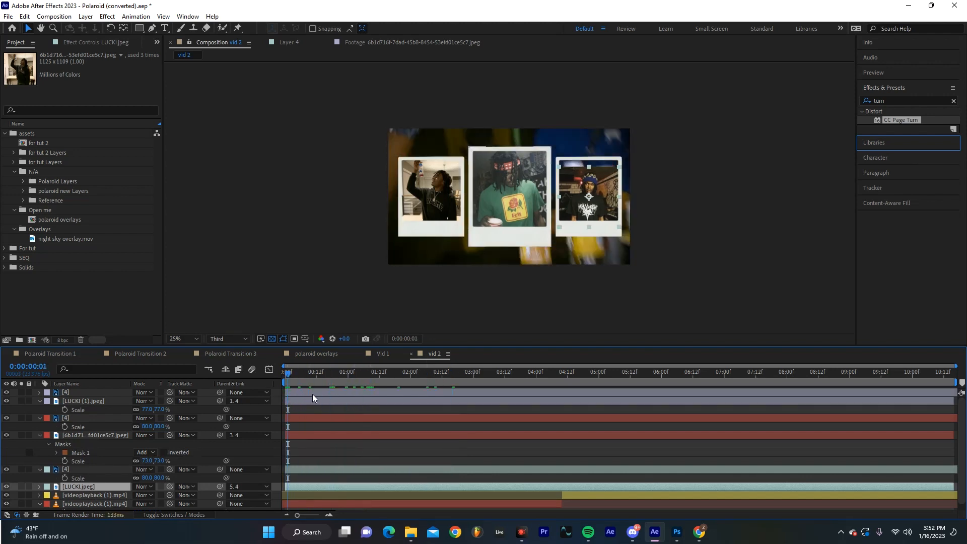
left_click(313, 393)
left_click(306, 403, "shift")
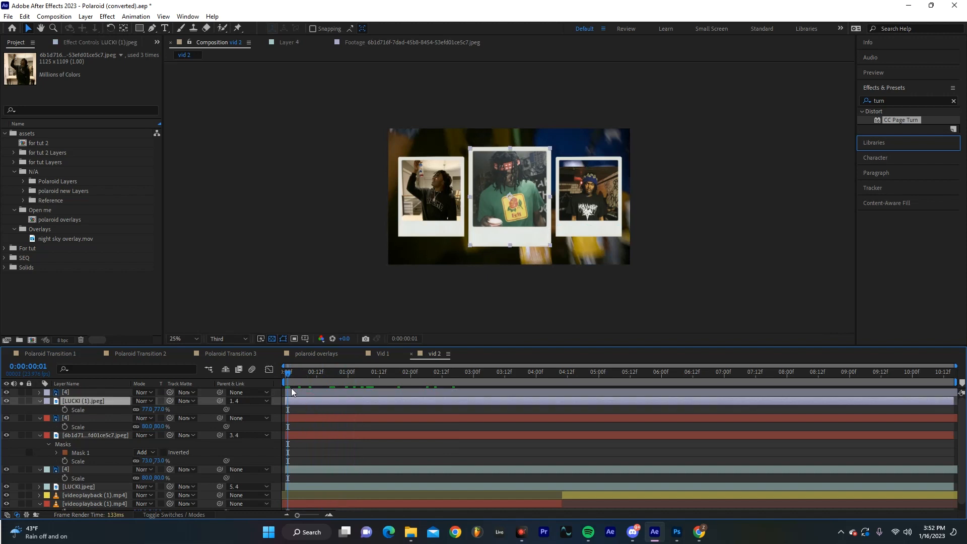
left_click_drag(282, 393, 293, 393)
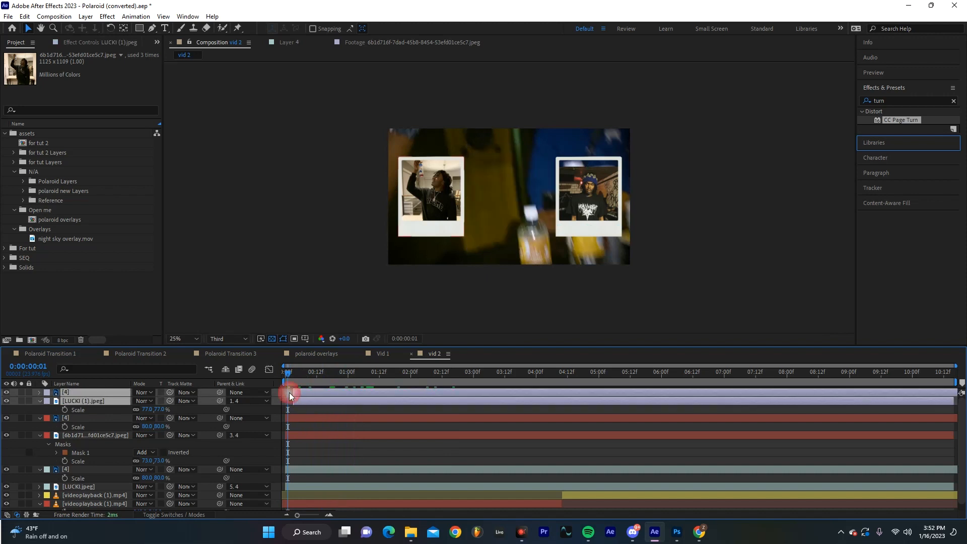
left_click(294, 472)
left_click(291, 490, "shift")
left_click_drag(288, 470, 310, 472)
Step: Shift all six polaroid photo and frame layers together about four frames later in vid 2
left_click_drag(288, 376, 326, 380)
left_click(326, 393)
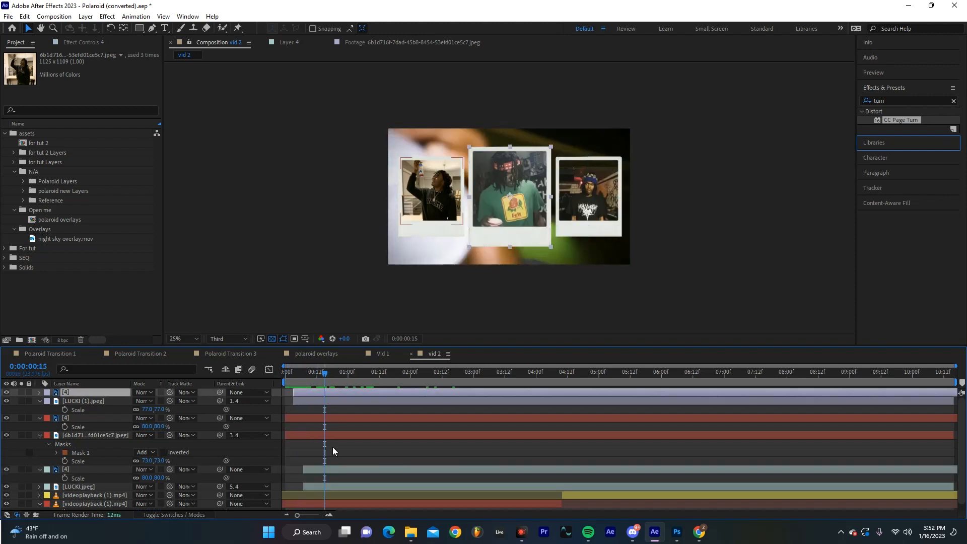
double_click(341, 487, "shift")
left_click_drag(346, 469, 357, 470)
left_click(225, 43)
left_click_drag(310, 372, 340, 389)
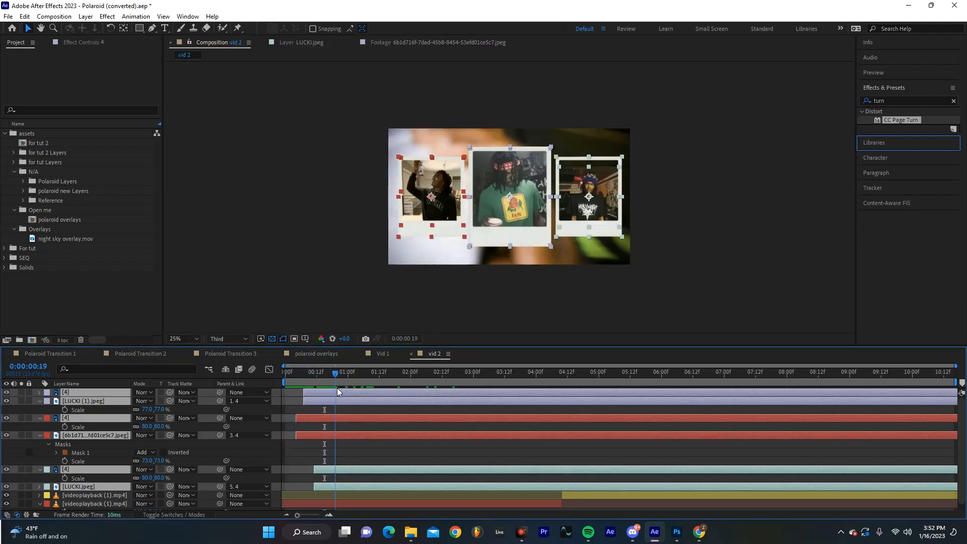
left_click(308, 282)
Step: Keyframe the central polaroid frame's Rotation at 0° on frame 7, 5° on about frame 12 and -5° on frame 17
left_click(115, 392)
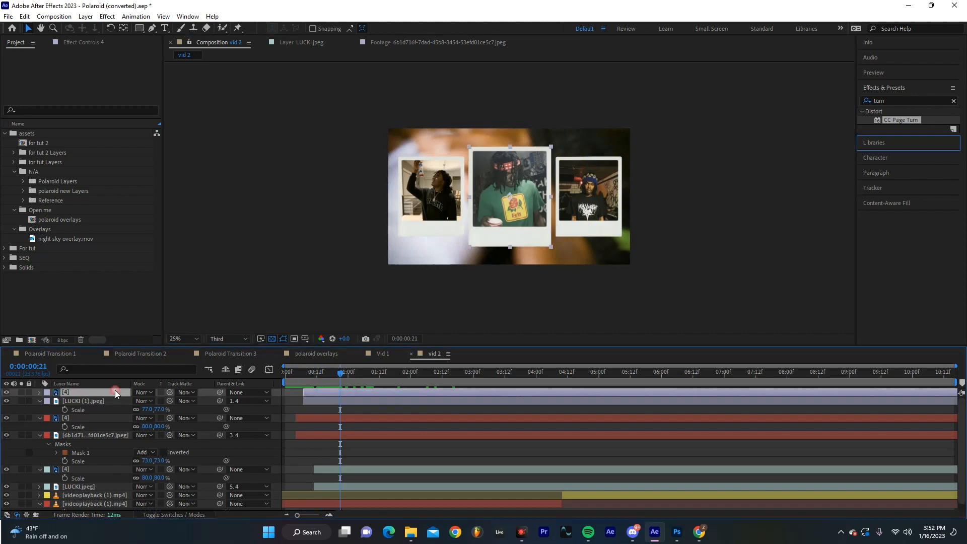
key("r")
left_click_drag(336, 376, 303, 384)
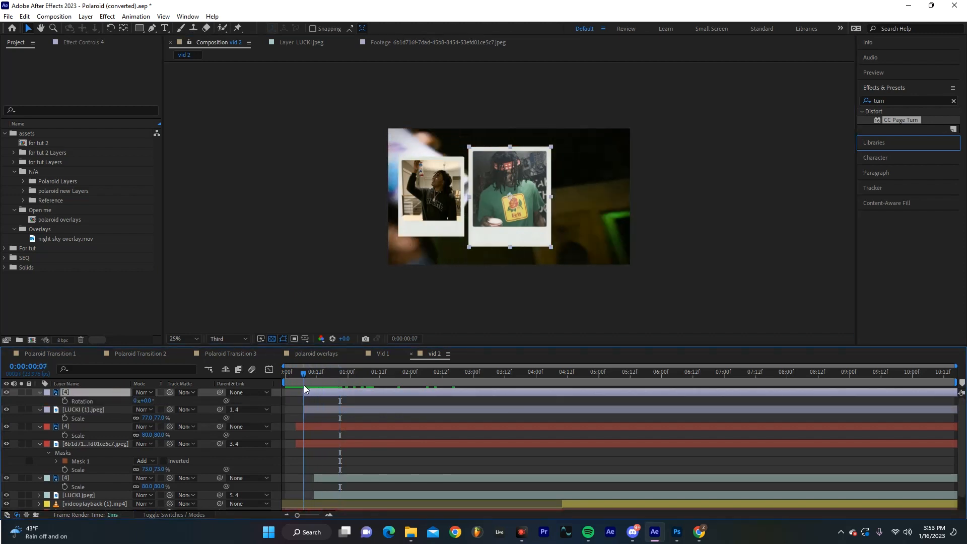
left_click(64, 401)
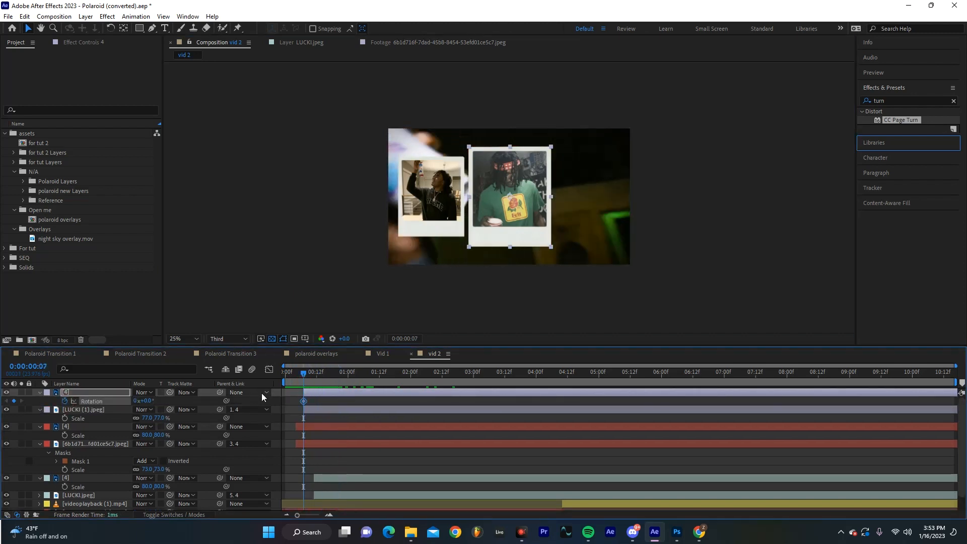
left_click_drag(311, 377, 318, 377)
left_click(147, 401)
type("5")
key("Return")
left_click(329, 375)
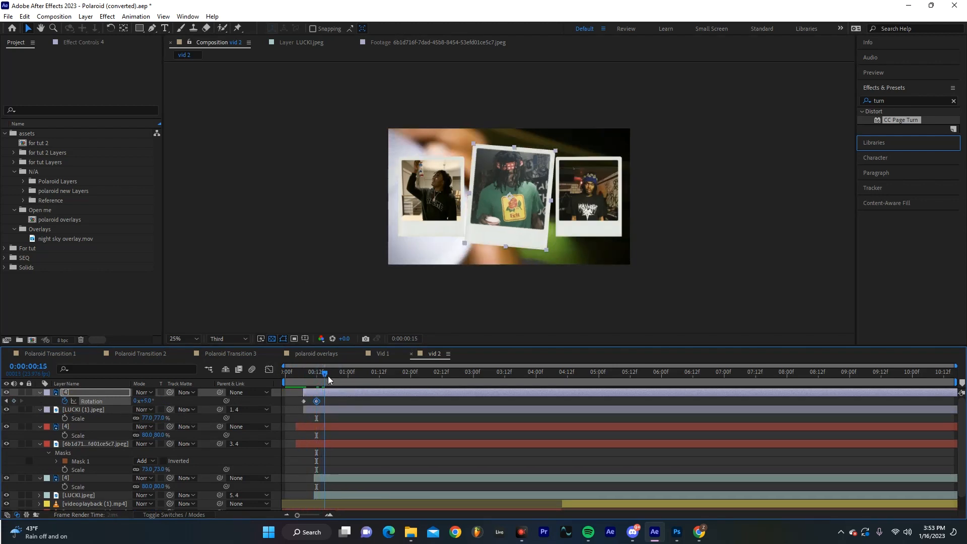
left_click(144, 403)
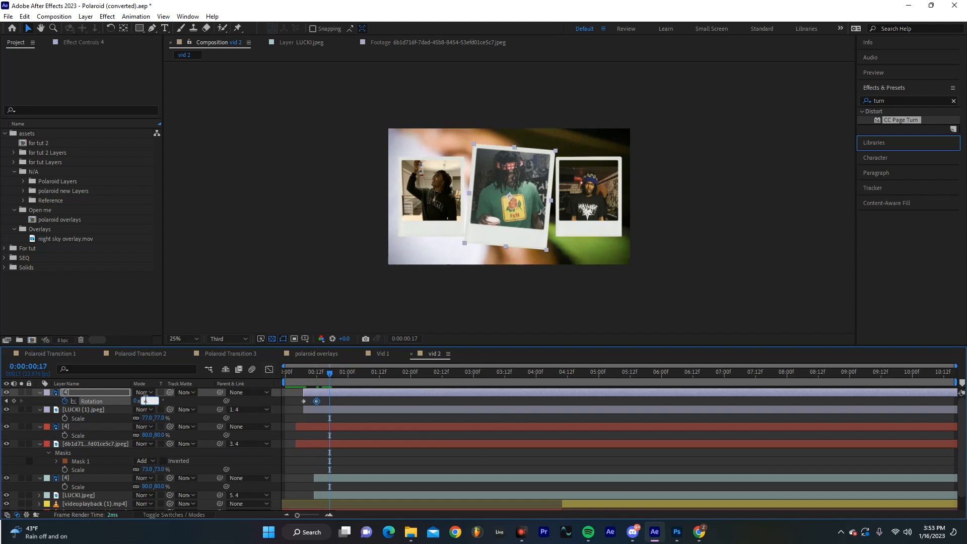
key("Return")
Step: Copy the three Rotation keyframes and paste them at 0:00:00:22, 0:00:01:14 and about 0:00:02:04 on the same frame layer
left_click_drag(346, 402, 293, 402)
key("ctrl+c")
left_click(343, 374)
key("ctrl+v")
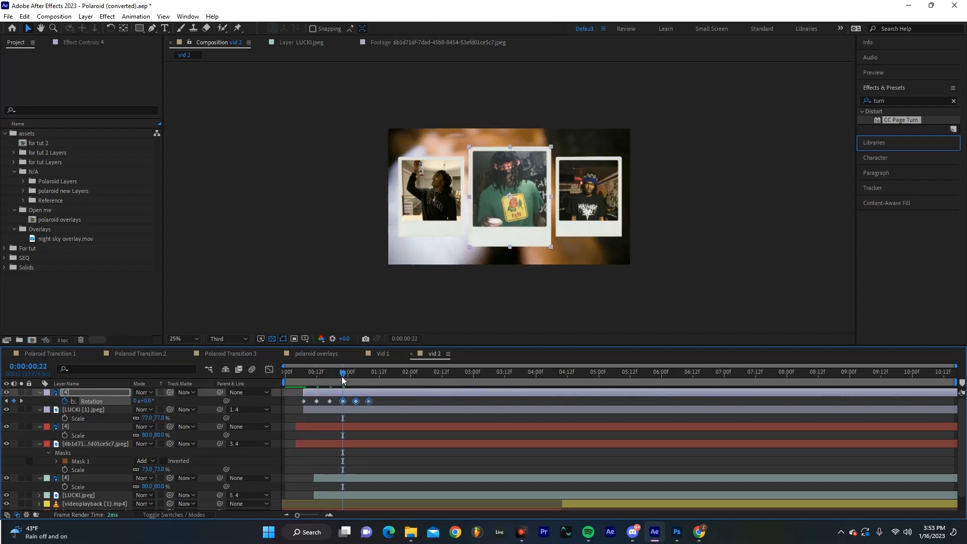
left_click(383, 374)
key("ctrl+v")
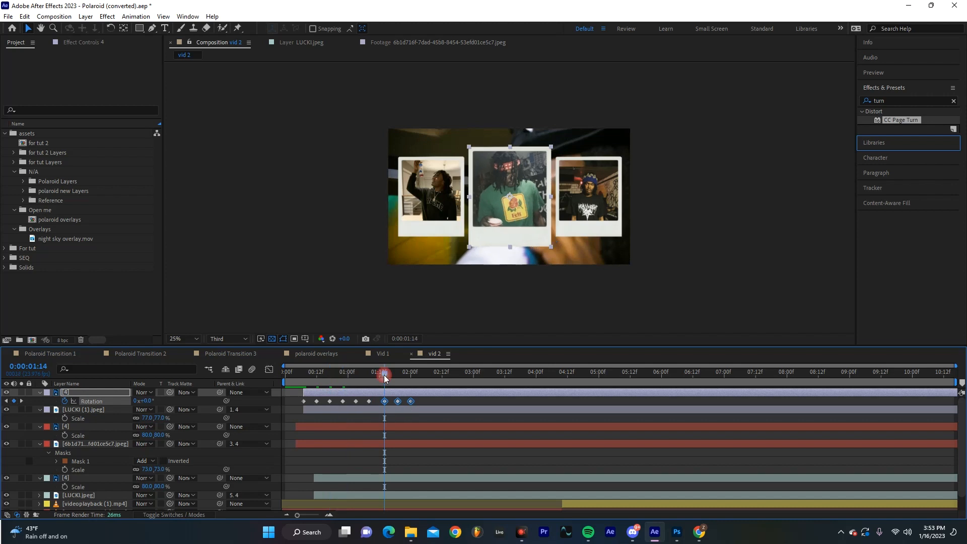
left_click(422, 373)
key("ctrl+v")
key("j")
left_click_drag(402, 382, 340, 389)
Step: Set the temporal interpolation of all the central frame's Rotation keyframes to Hold and preview the wobble
left_click_drag(470, 400, 303, 409)
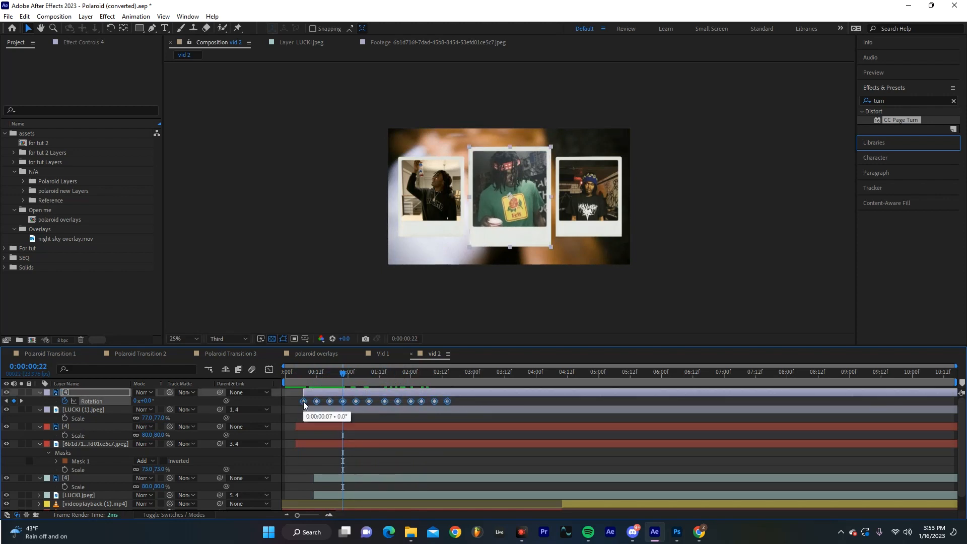
right_click(303, 400)
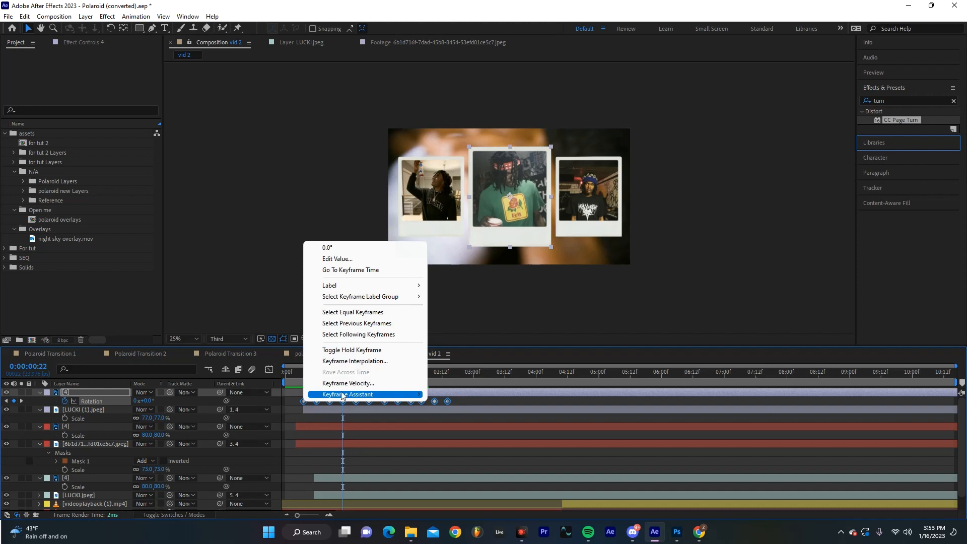
left_click(379, 361)
left_click(504, 217)
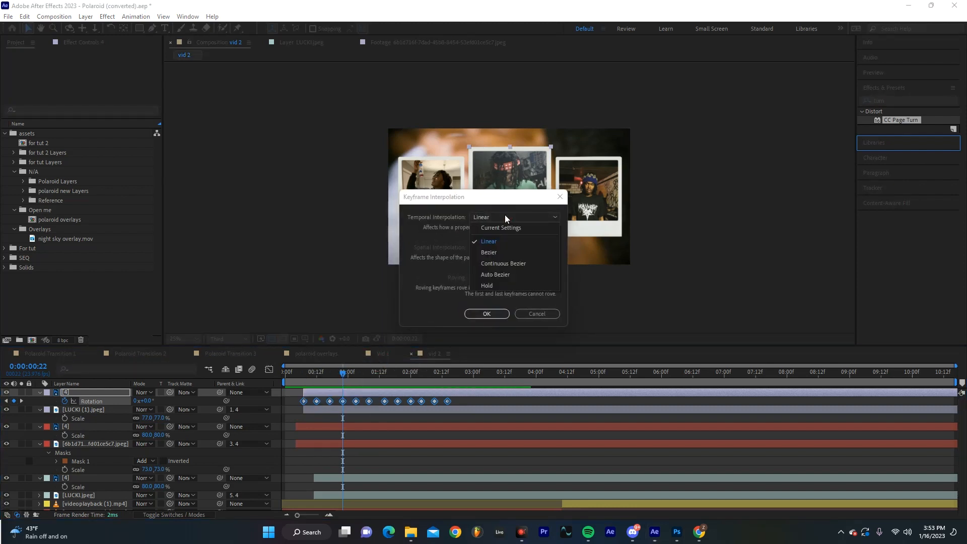
left_click(509, 285)
left_click(496, 314)
left_click_drag(351, 382, 301, 378)
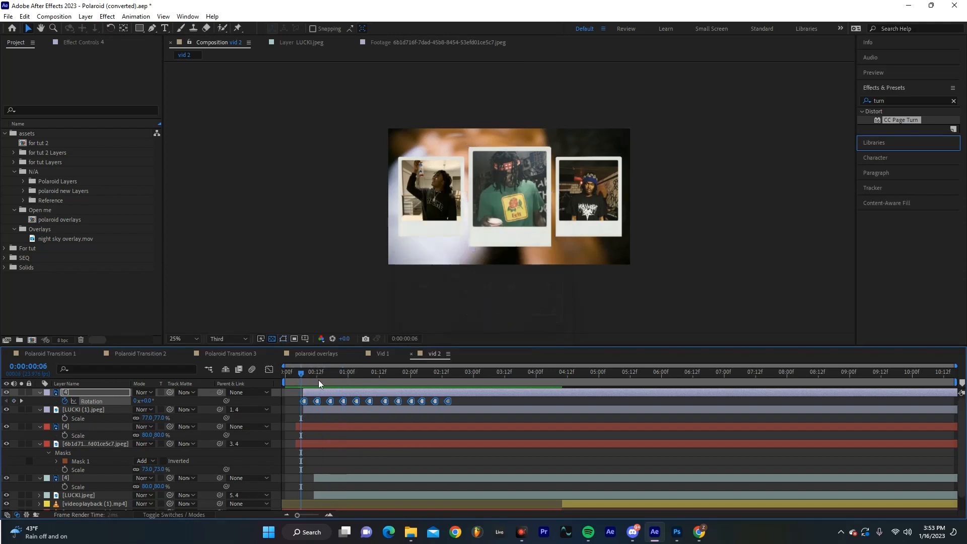
key("space")
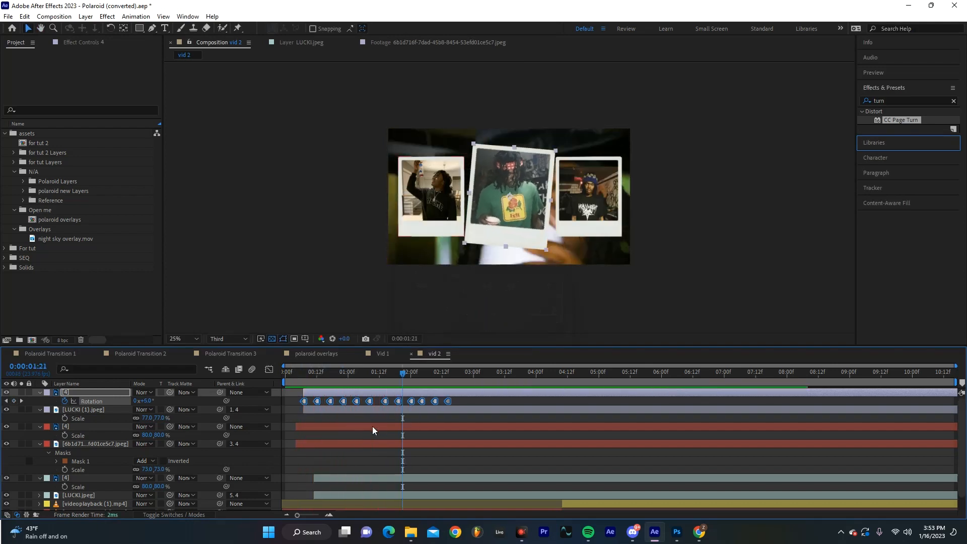
Step: Paste the central frame's Hold Rotation keyframes onto both outer polaroid frames
left_click_drag(347, 382, 312, 373)
left_click(66, 427)
key("r")
left_click(64, 436)
left_click(66, 478)
key("r")
key("ctrl+v")
Step: Move all polaroid layers later to start around 0:00:01:19, then split them at 0:00:04:10 and delete the trailing pieces
left_click(395, 392)
left_click(403, 495, "shift")
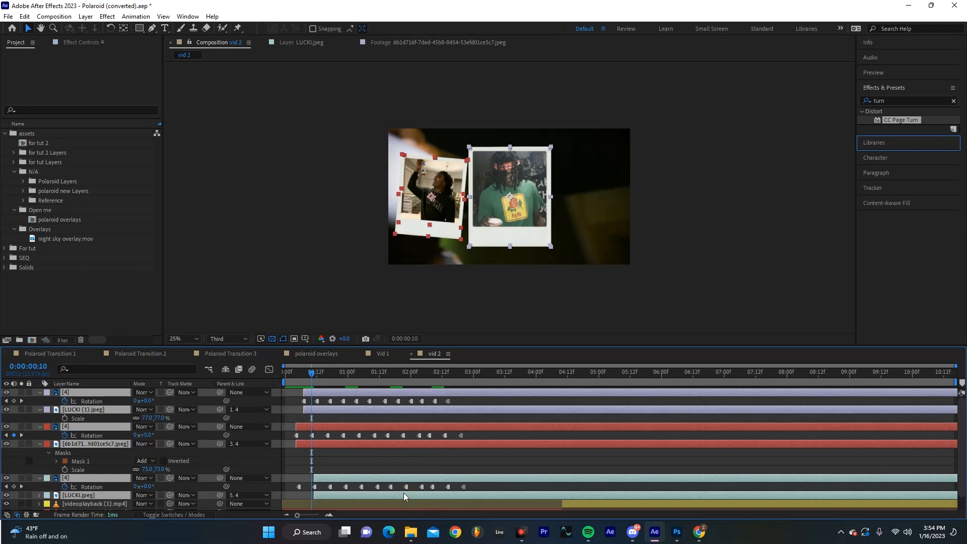
left_click_drag(379, 442, 475, 451)
left_click_drag(590, 369, 560, 382)
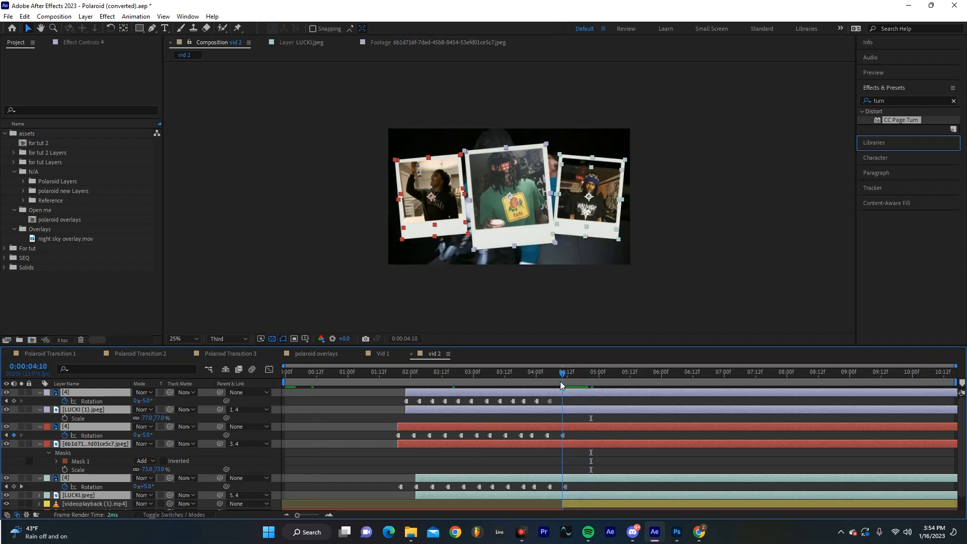
key("ctrl+shift+d")
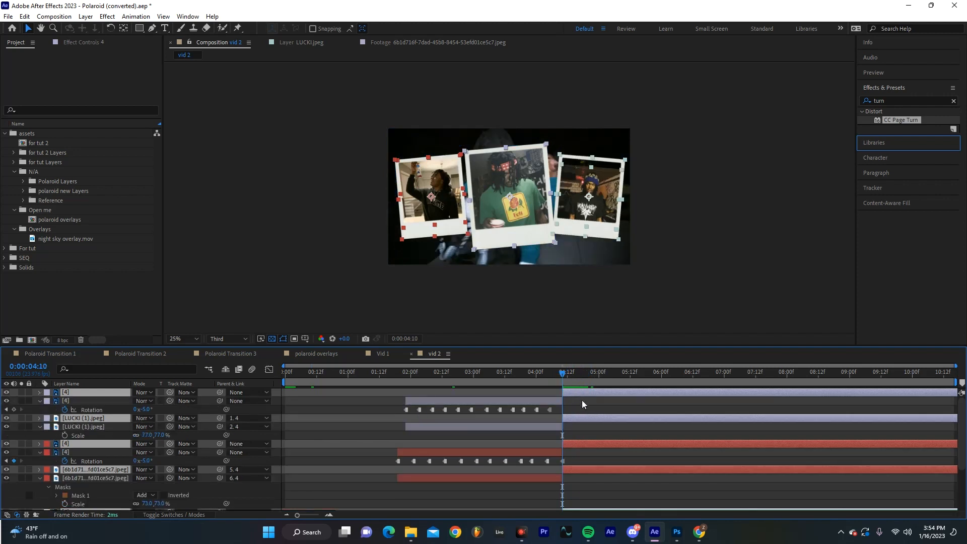
key("Delete")
Step: Play back the polaroid section of vid 2 and examine the framed photo in the for tut 2 composition
left_click_drag(551, 373, 397, 390)
key("space")
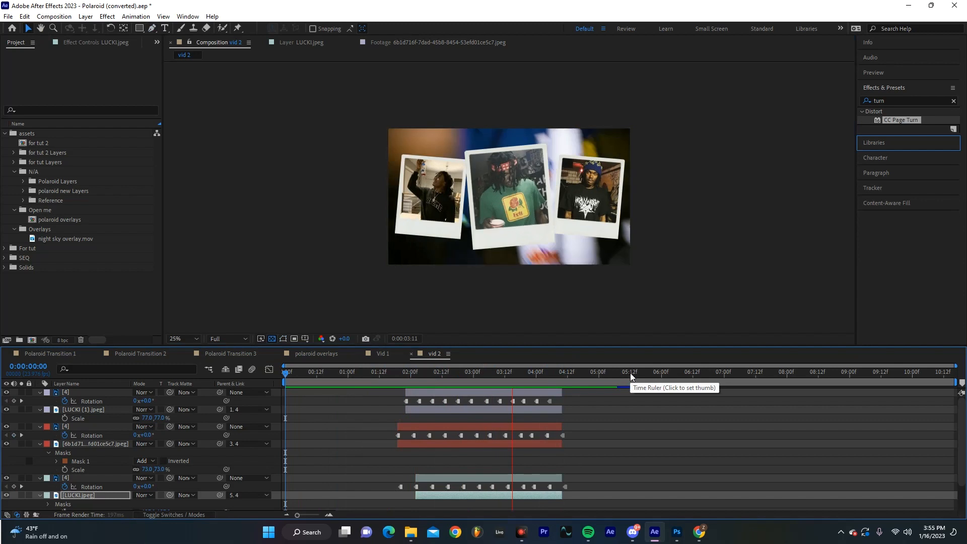
key("space")
left_click_drag(554, 376, 461, 377)
key("comma")
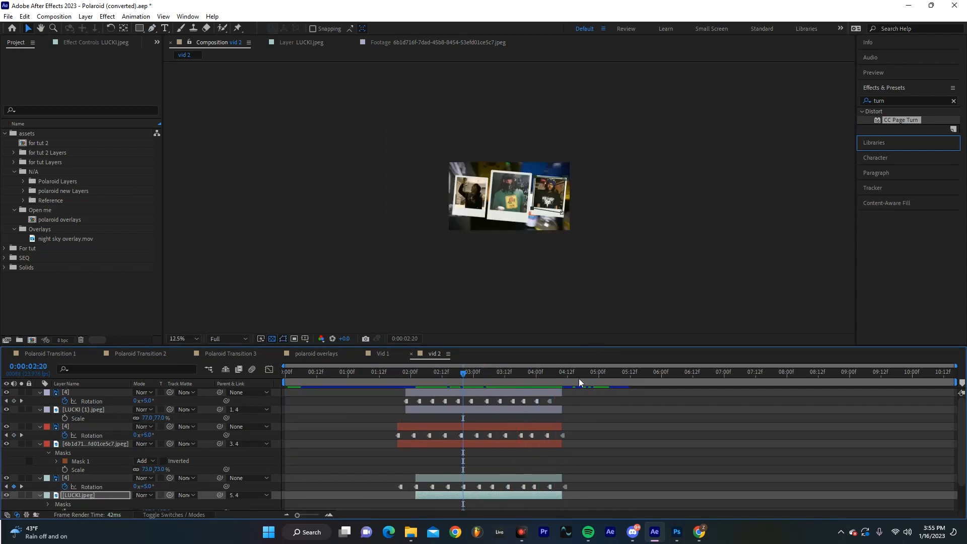
left_click_drag(549, 347, 548, 254)
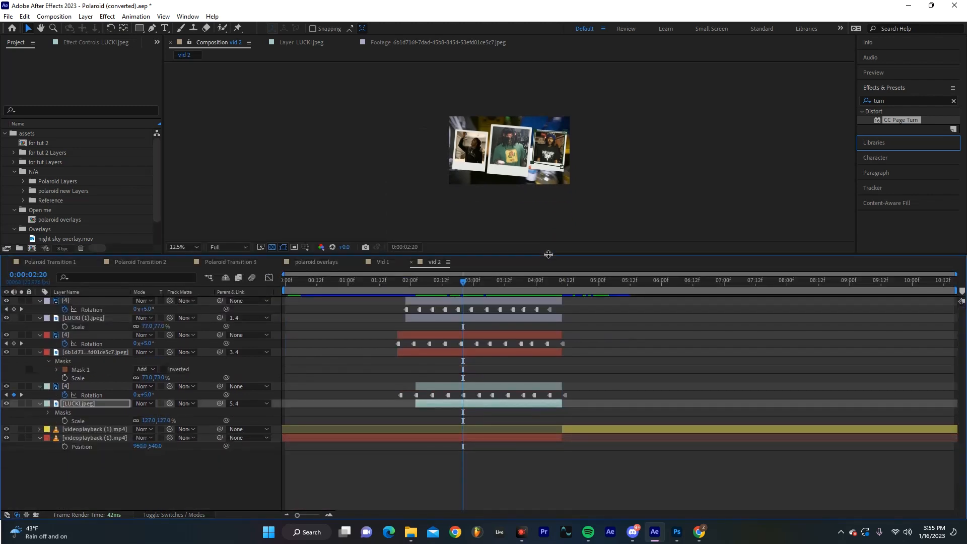
double_click(40, 143)
scroll(532, 154, "up", 1)
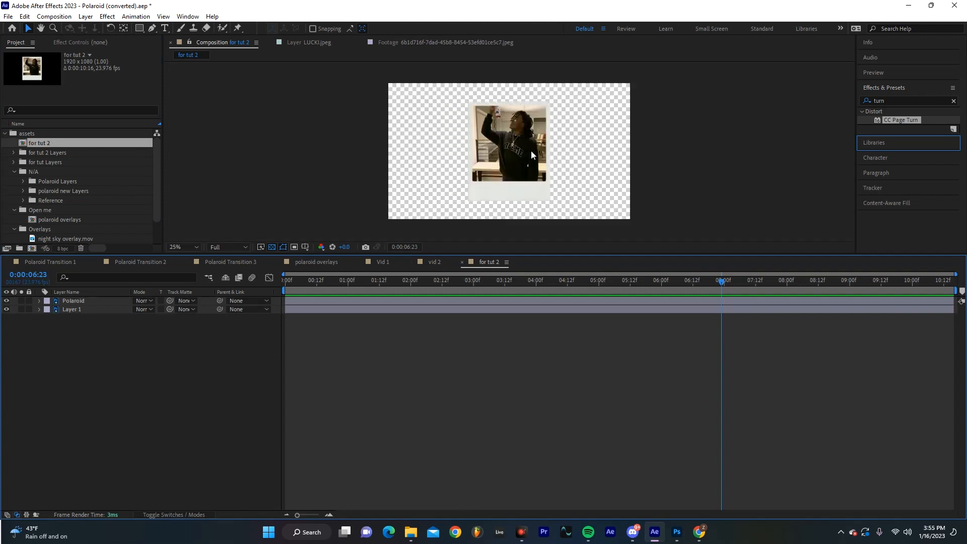
scroll(531, 148, "up", 1)
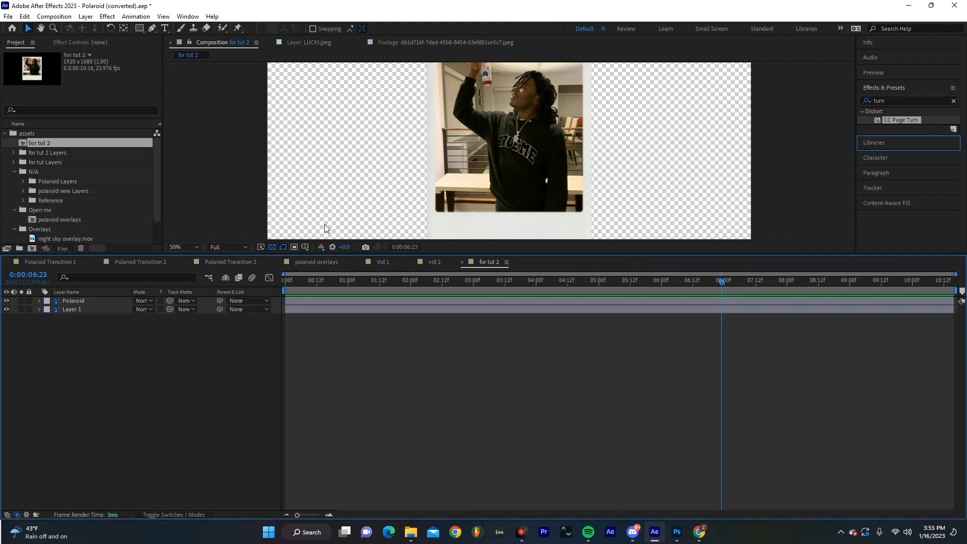
Step: Add for tut 2 as the top layer of vid 2, cut it off at 0:00:02:00 and slide it to end at 0:00:04:10
left_click(442, 264)
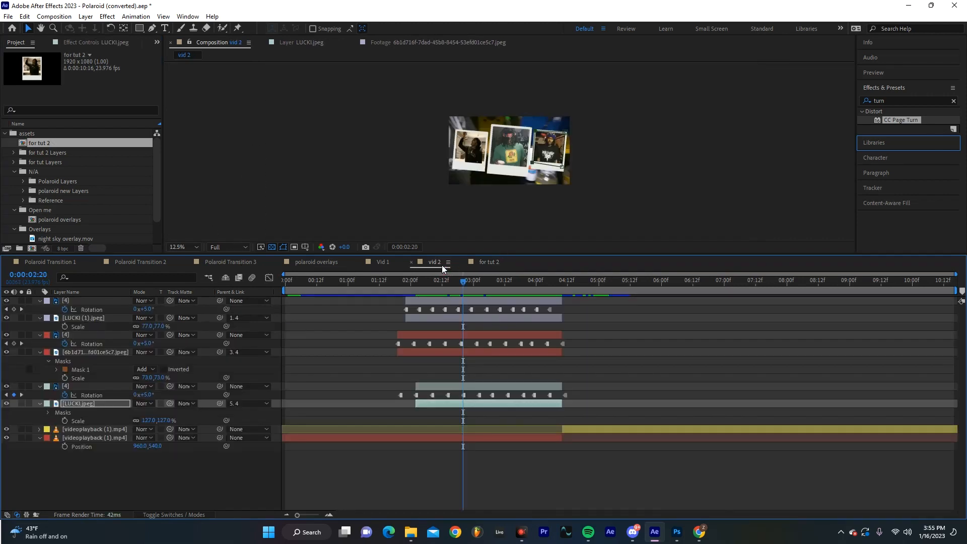
left_click(47, 142)
left_click_drag(57, 303, 58, 301)
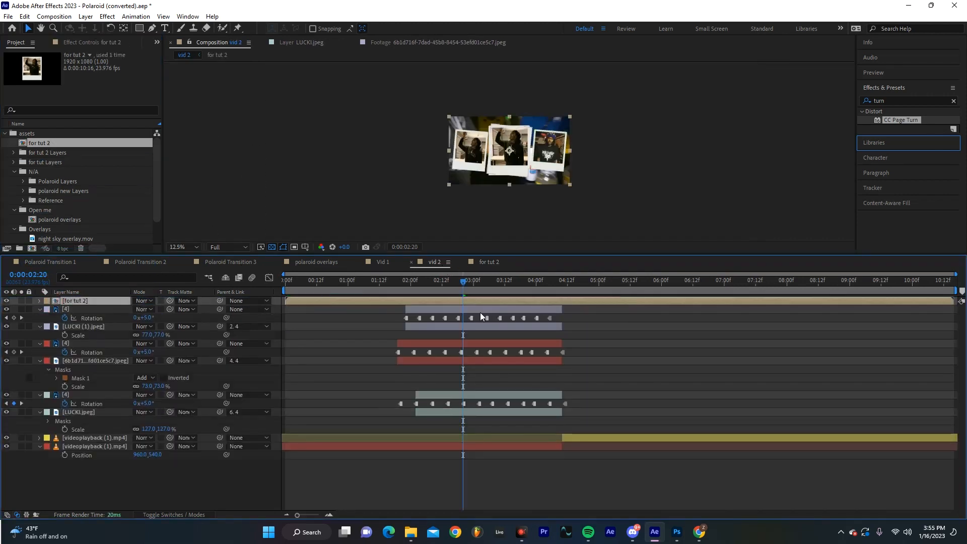
left_click_drag(452, 286, 411, 289)
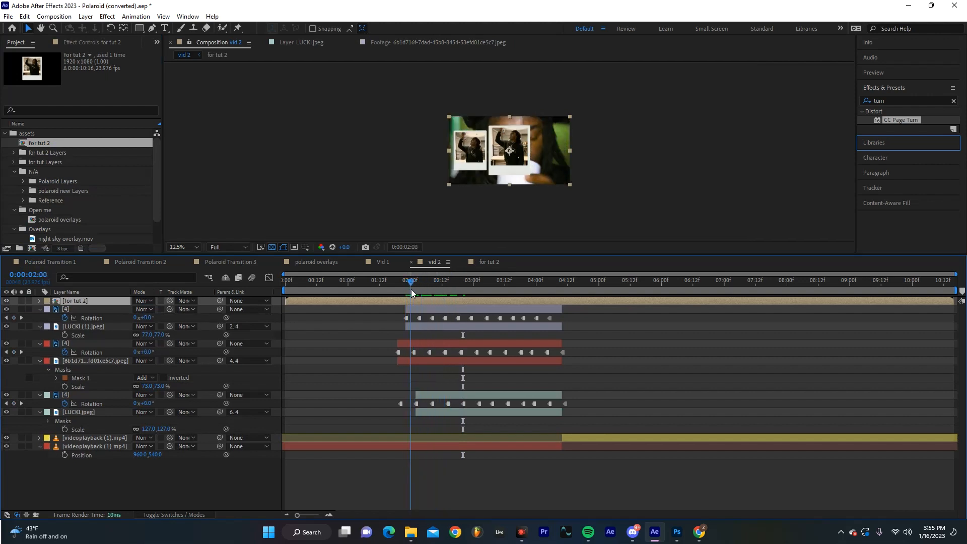
key("ctrl+shift+d")
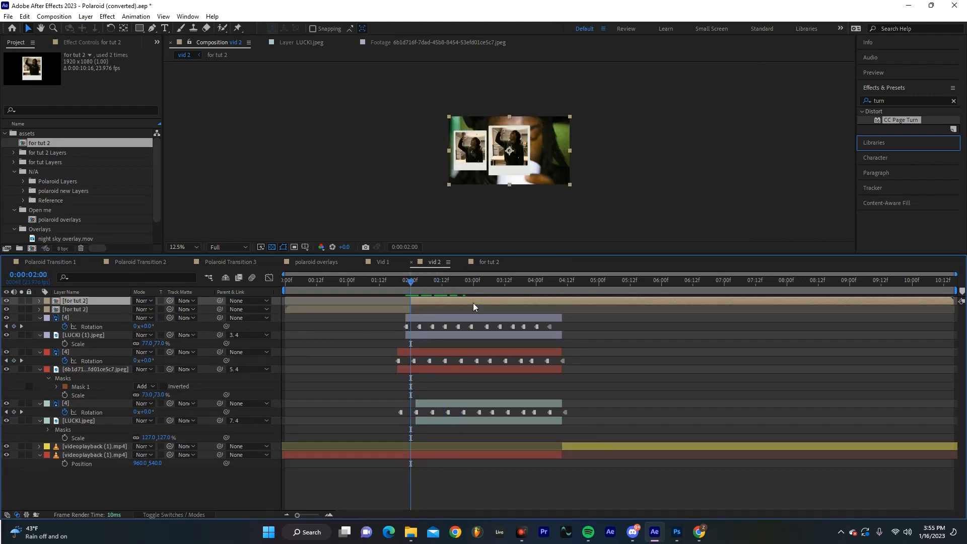
key("Delete")
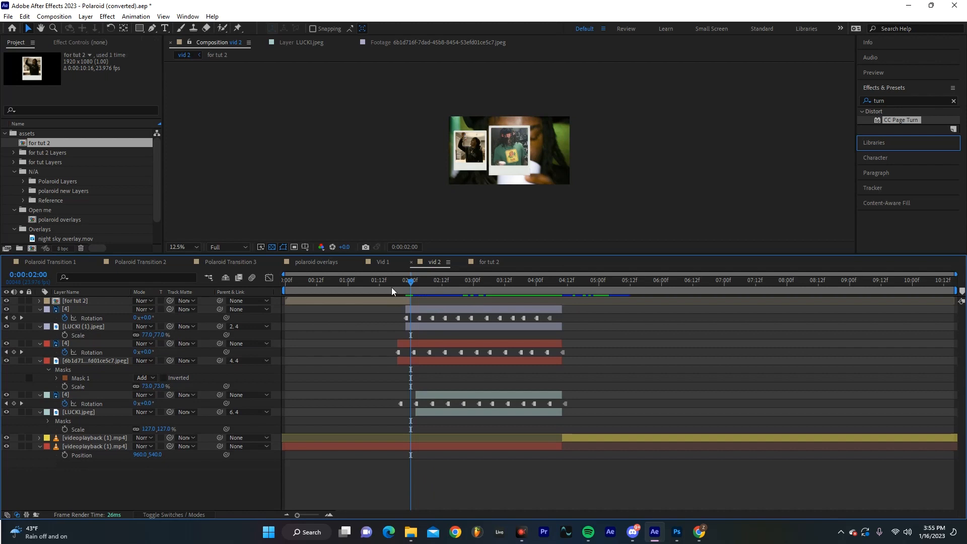
left_click_drag(387, 298, 541, 317)
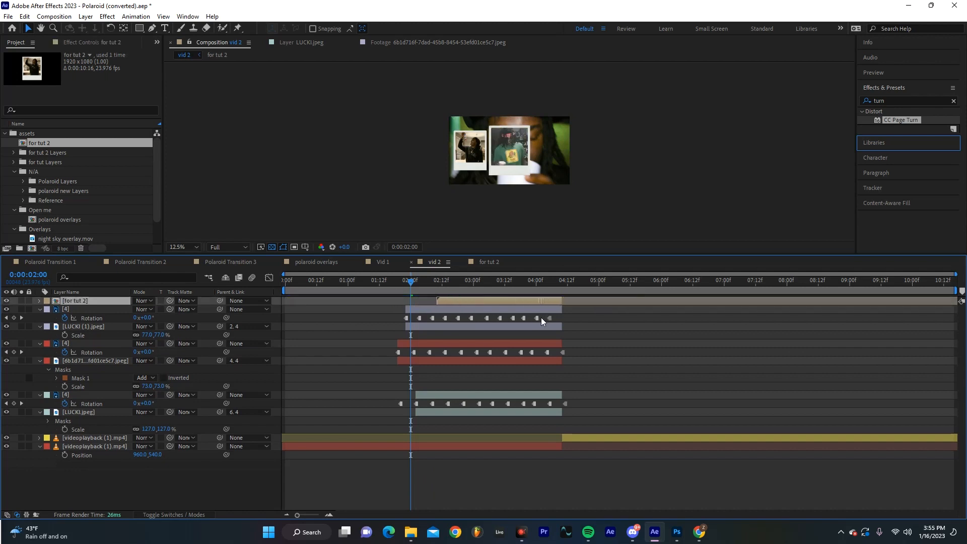
Step: Set the Rotation of the for tut 2 layer to -920° with the playhead at 0:00:03:05
left_click_drag(477, 286, 487, 287)
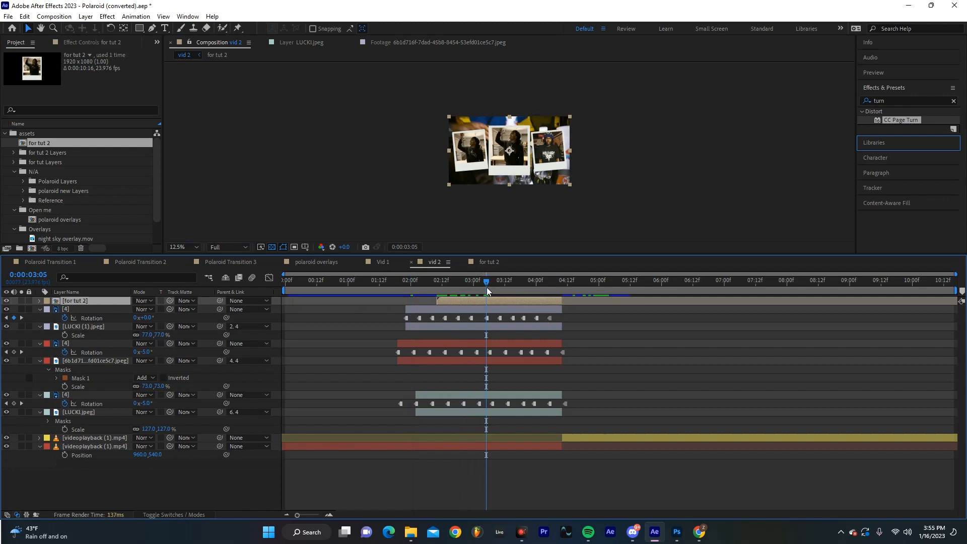
key("r")
left_click(149, 309)
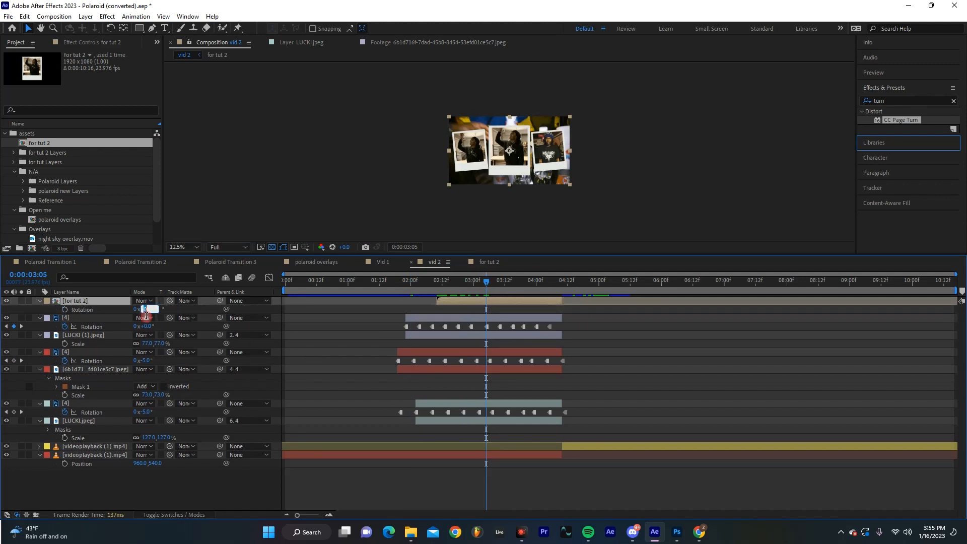
type("-920")
key("Return")
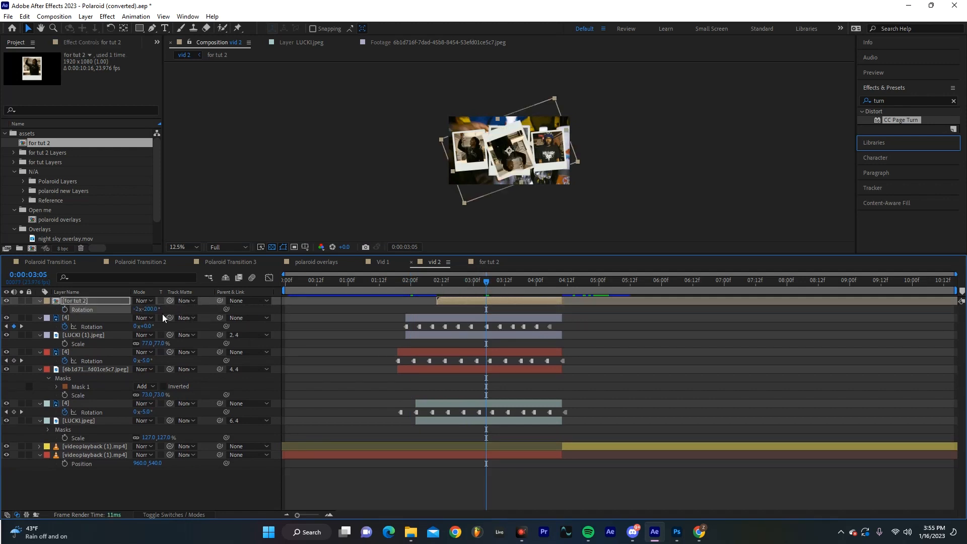
Step: Turn the for tut 2 layer sideways with Rotation at about -2x-91° and set its Scale to 165%
left_click_drag(156, 314, 202, 302)
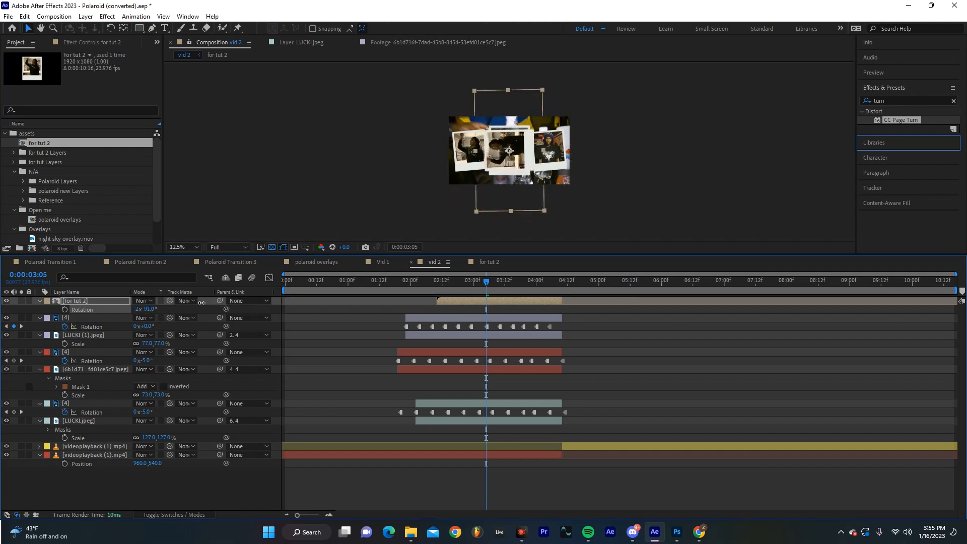
key("s")
left_click_drag(151, 309, 187, 312)
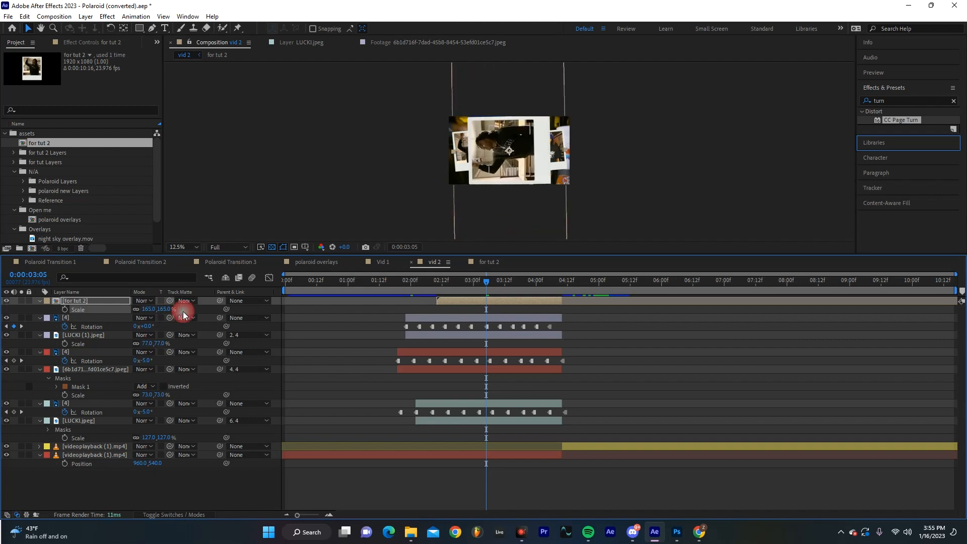
Step: Keyframe the for tut 2 layer's Position near its start, placing it off-frame to the right at 2630,540
left_click(469, 301)
key("p")
left_click(65, 309)
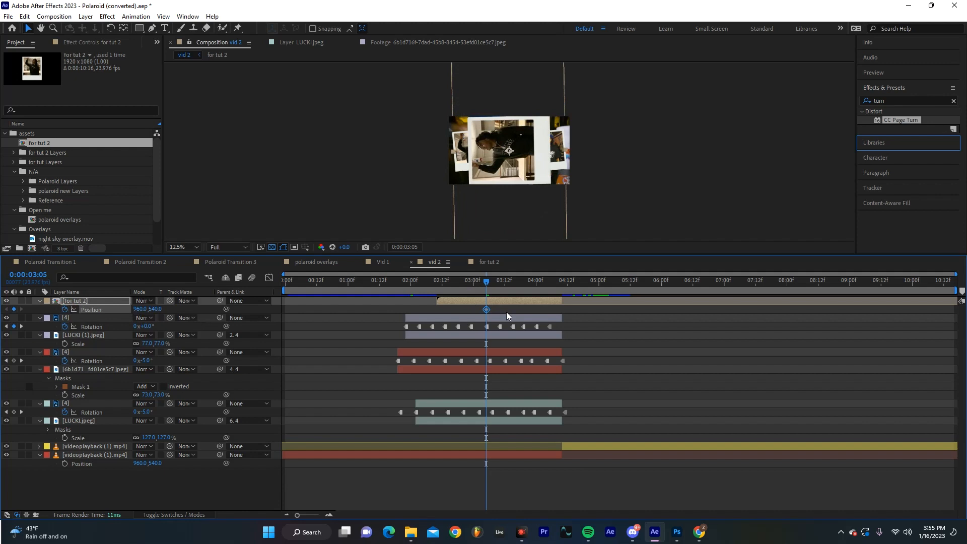
left_click_drag(486, 309, 439, 309)
key("Delete")
left_click_drag(136, 309, 962, 300)
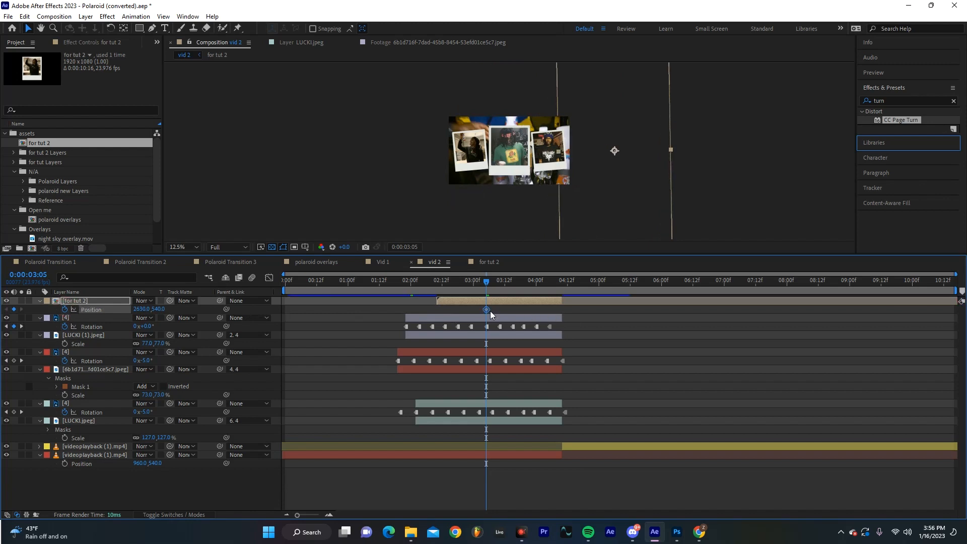
Step: Keyframe for tut 2 off-frame to the left at -694,540 at about 0:00:03:13, and slide the layer to begin around 0:00:03:06
left_click_drag(494, 288, 505, 289)
left_click_drag(140, 310, 1, 309)
left_click_drag(140, 309, 1, 310)
left_click_drag(546, 302, 571, 302)
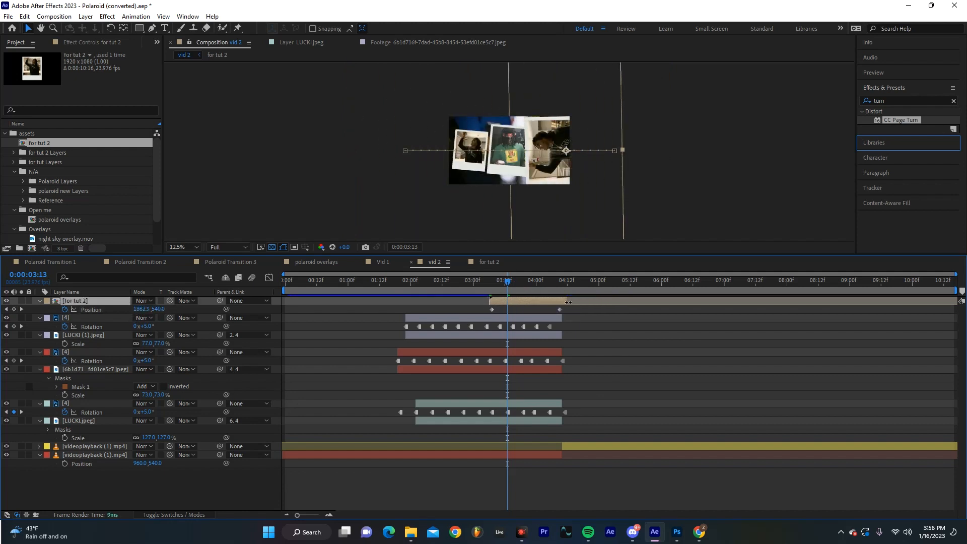
Step: Apply CC Page Turn to the for tut 2 layer and set its Back Page to None
left_click_drag(518, 282, 526, 328)
left_click_drag(900, 120, 519, 303)
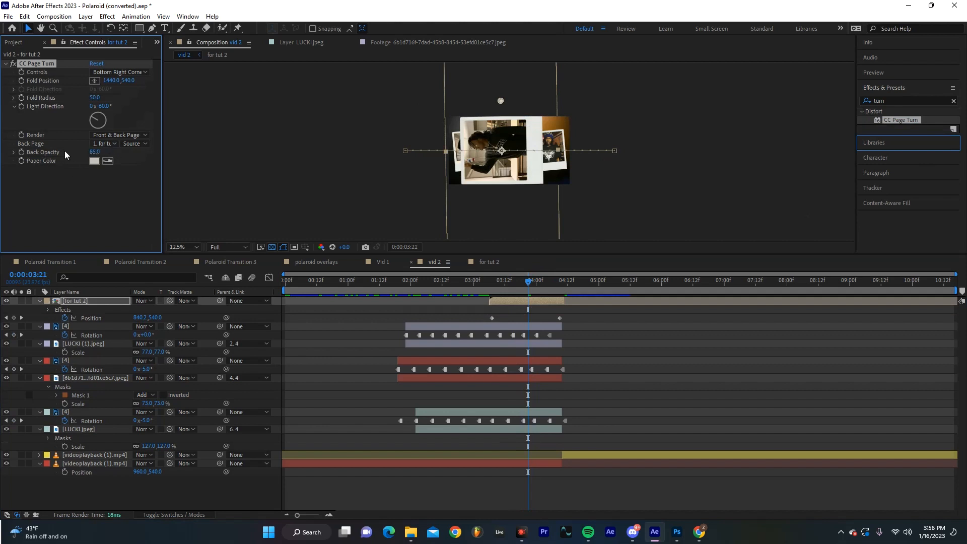
left_click(112, 146)
left_click(104, 155)
Step: Set the page turn's Back Opacity to 100, sample Paper Color from the polaroid's white border, and keep Controls at Bottom Right Corner
left_click_drag(95, 152, 153, 154)
left_click(107, 161)
left_click(535, 118)
left_click(117, 73)
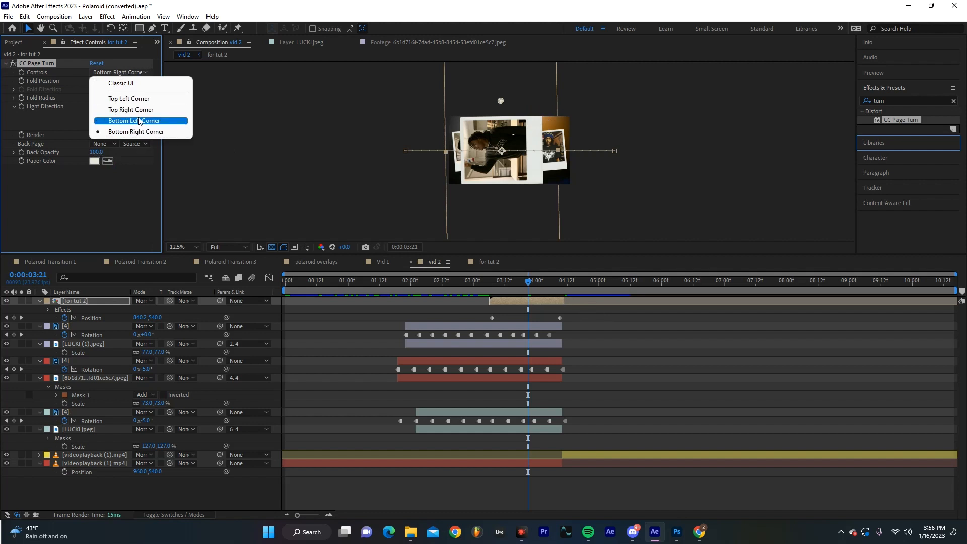
left_click(143, 132)
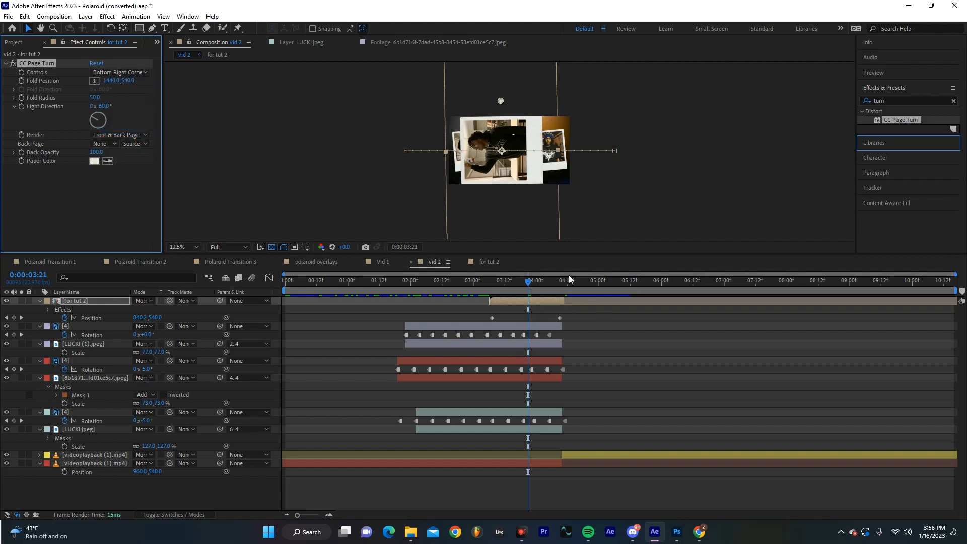
Step: Animate Fold Position from 1440,540 near the for tut 2 layer's start to about 781,-1726 around 0:00:04:06
left_click(22, 81)
left_click_drag(527, 321, 491, 318)
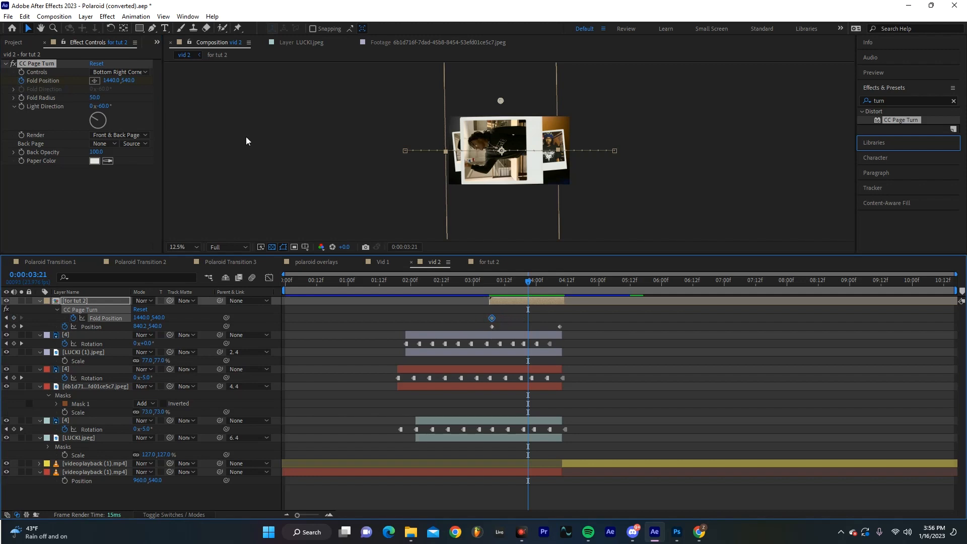
left_click_drag(504, 96, 478, 114)
key("ctrl+z")
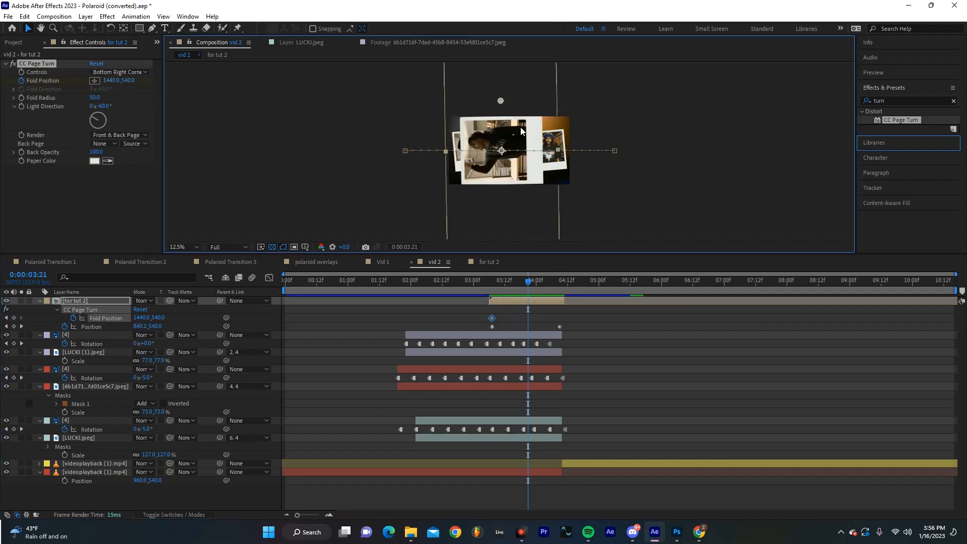
left_click_drag(499, 101, 268, 172)
left_click_drag(528, 319, 551, 330)
Step: Set the Rotation of the for tut 2 layer to -2x-87° and preview the page turn around 0:00:03:13
left_click_drag(527, 283, 505, 295)
key("r")
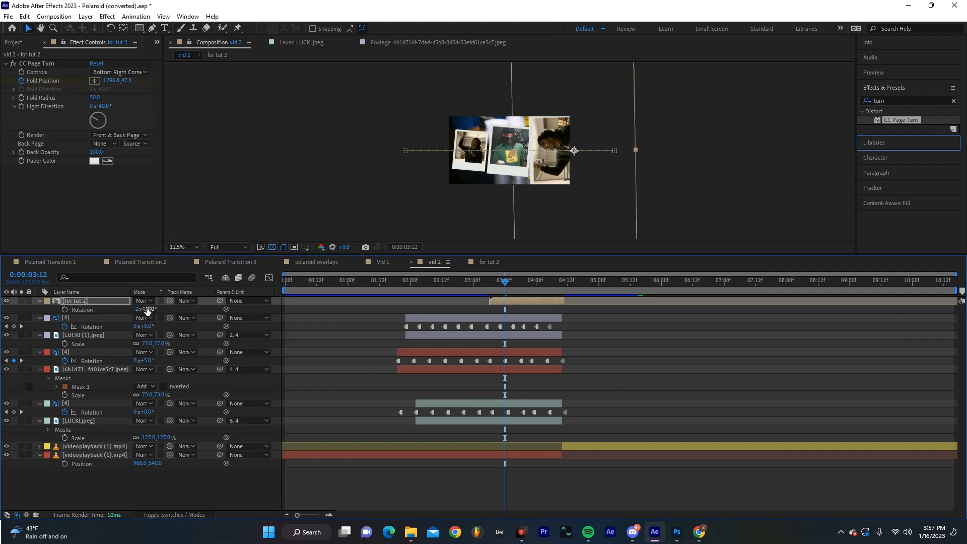
left_click_drag(150, 309, 151, 309)
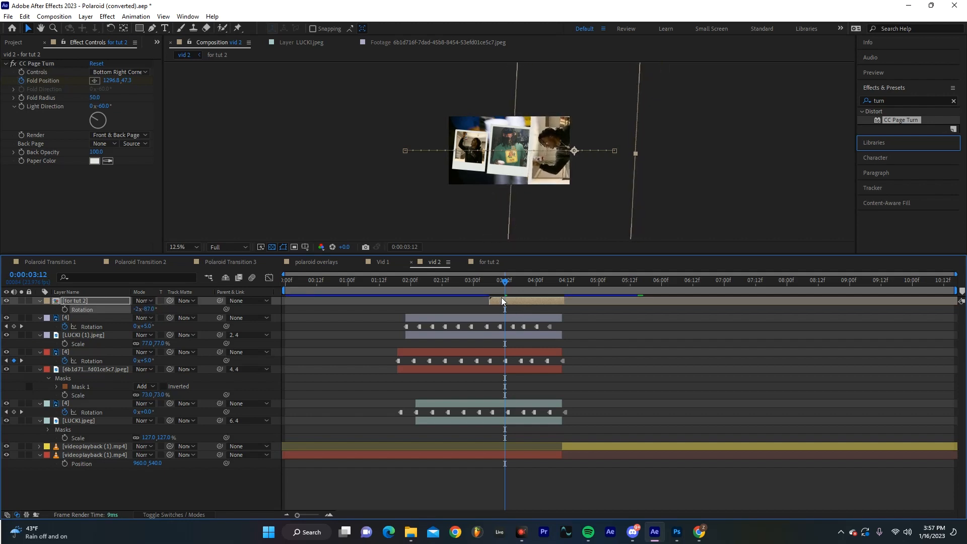
key("u")
left_click_drag(506, 286, 521, 308)
mouse_move(521, 309)
left_mouse_down()
mouse_move(537, 310)
mouse_move(507, 315)
left_mouse_up()
Step: Pre-compose the three polaroids, their photos and the first video clip as Pre-comp 2, moving all attributes and leaving out the second clip
left_click(515, 336)
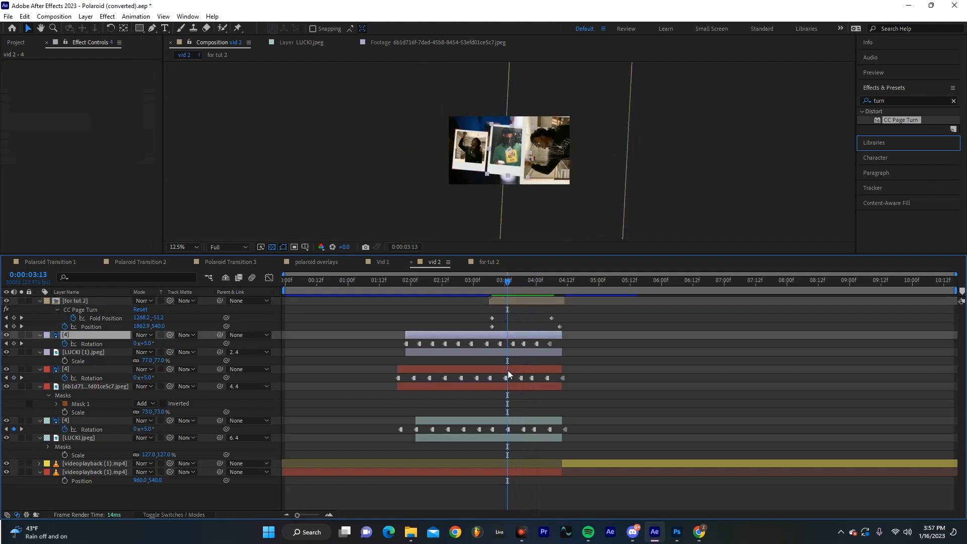
left_click(510, 469)
left_click(514, 473, "shift")
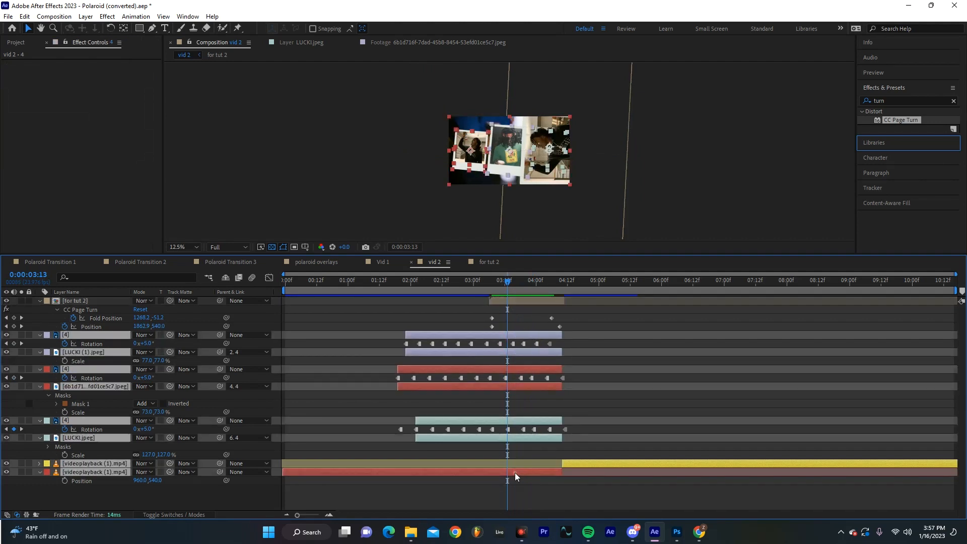
left_click(587, 463, "ctrl")
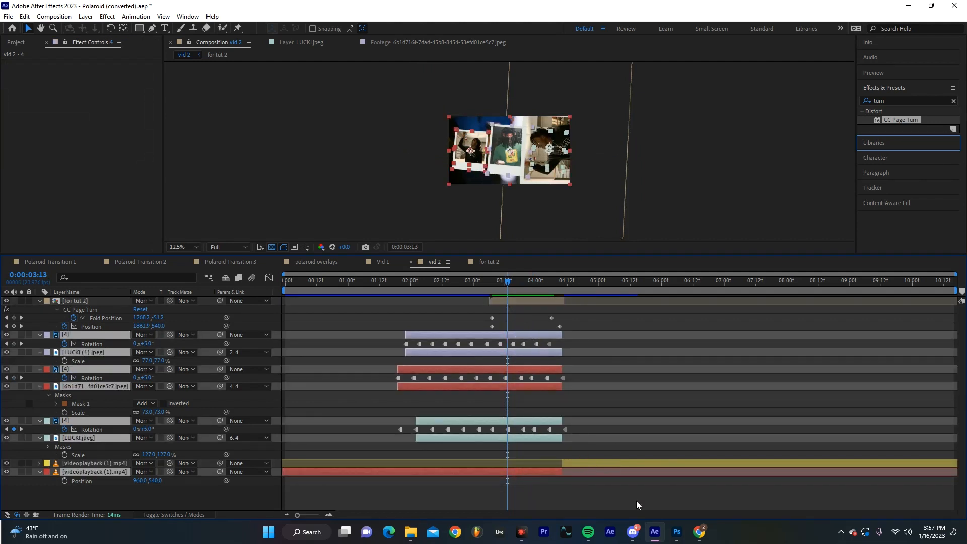
right_click(539, 471)
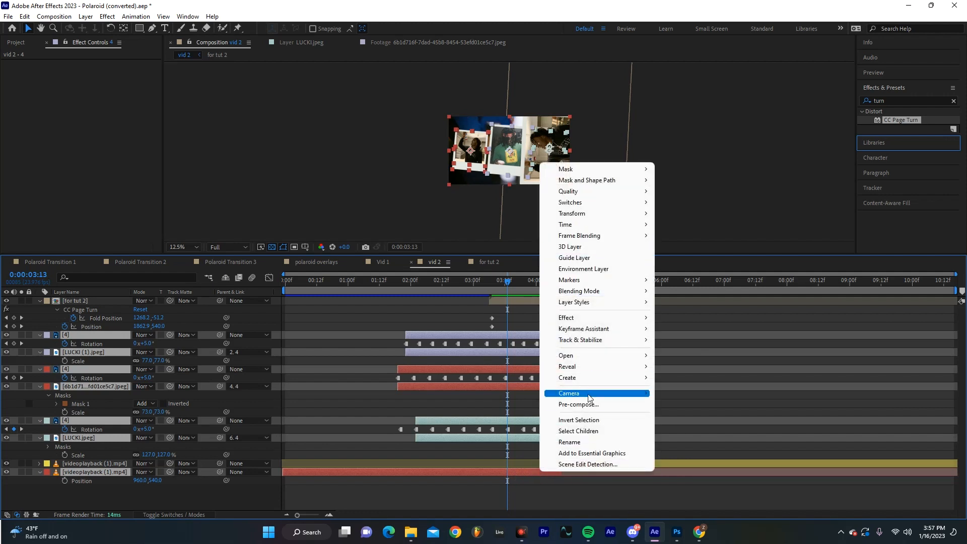
left_click(593, 407)
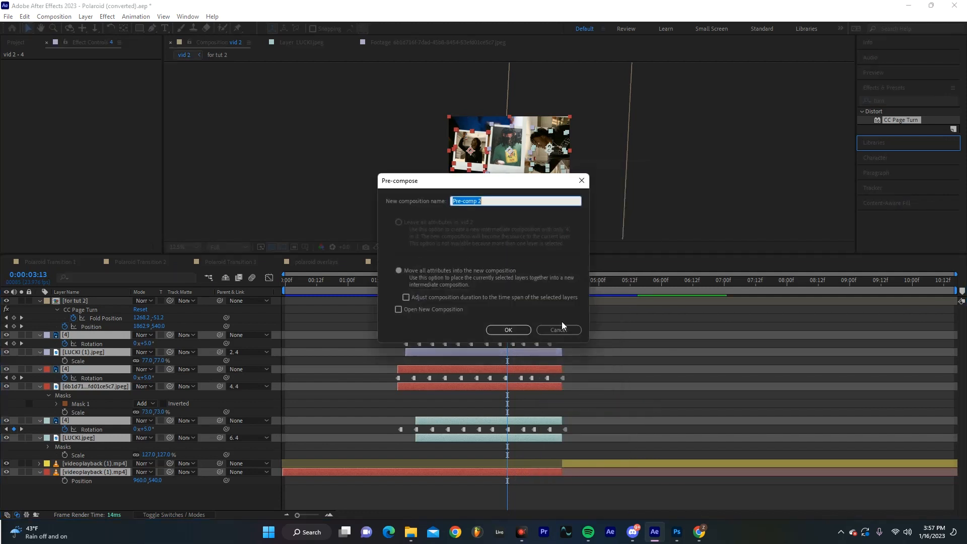
left_click(510, 332)
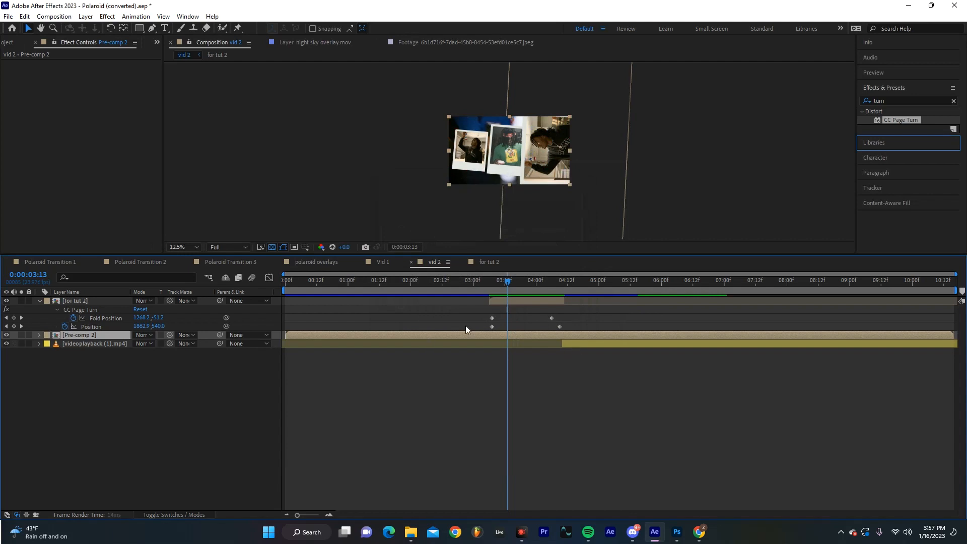
Step: Split Pre-comp 2 at 0:00:04:10, delete the trailing piece, and move the remaining layer below videoplayback (1).mp4
left_click_drag(552, 279, 563, 287)
key("alt+]")
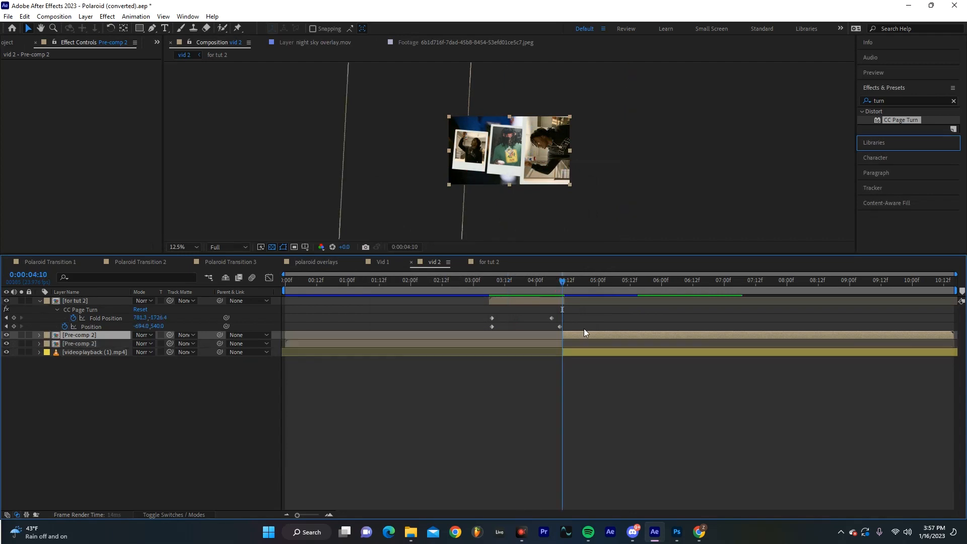
left_click(581, 335)
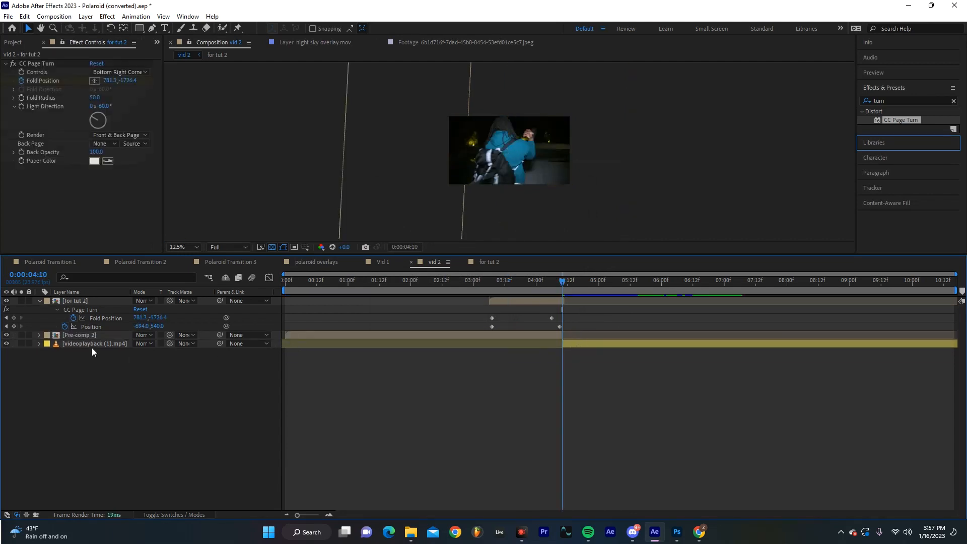
left_click_drag(80, 337, 80, 349)
Step: Create a 1920 x 1080 px gray solid directly above Pre-comp 2 and rename it Mask
left_click_drag(541, 281, 542, 319)
right_click(455, 409)
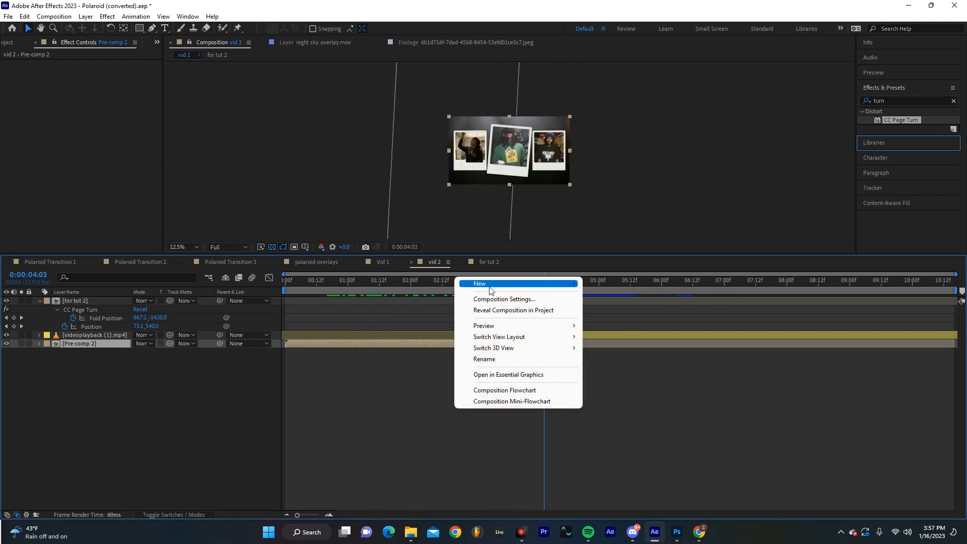
mouse_move(506, 283)
left_click(634, 310)
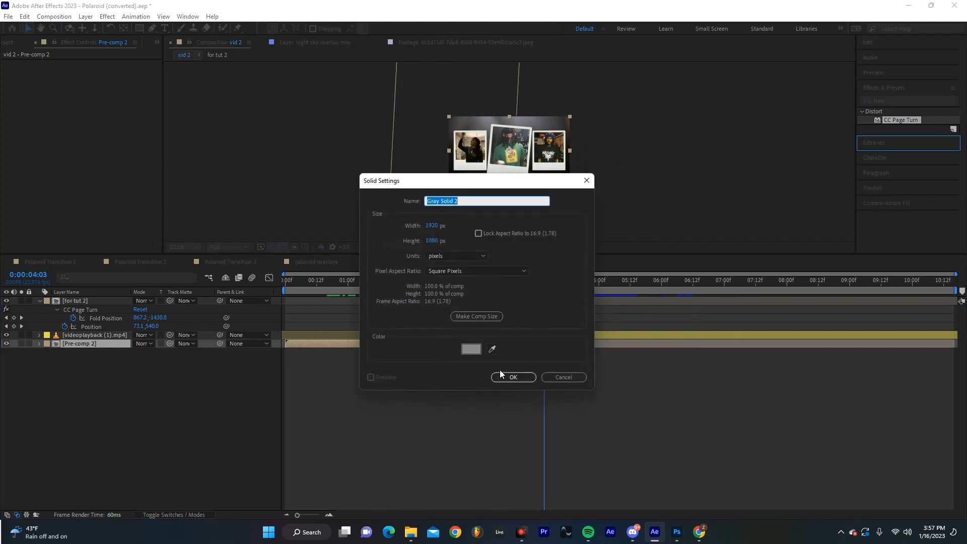
left_click(513, 378)
right_click(82, 342)
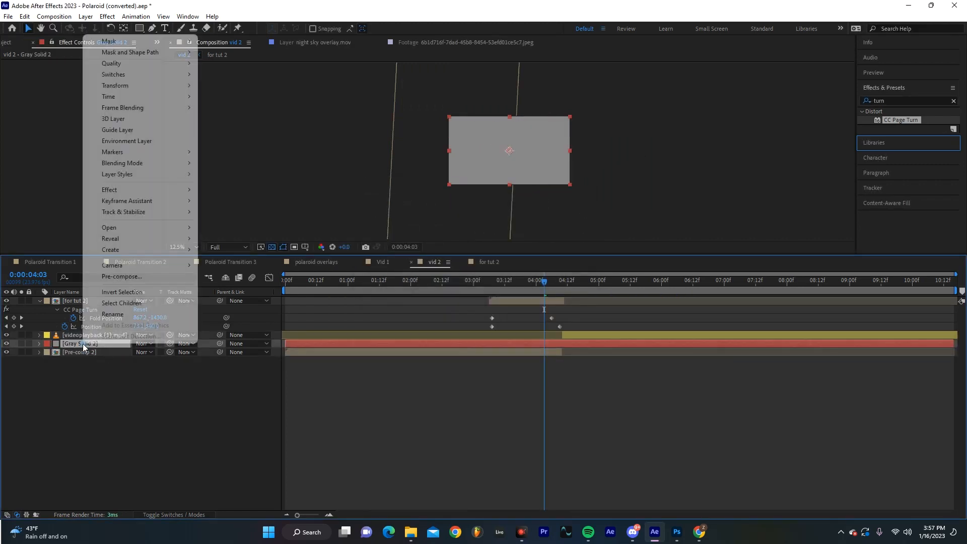
left_click(115, 315)
type("Mask")
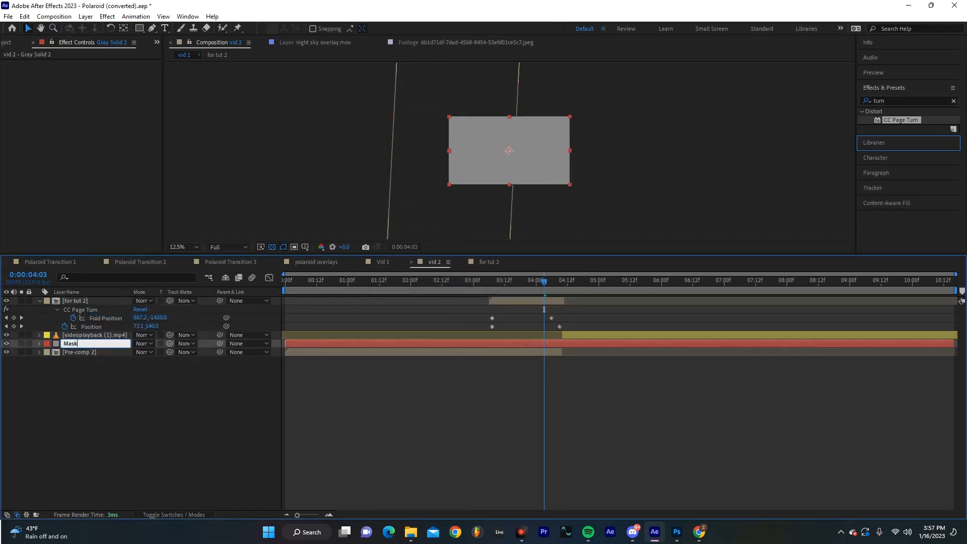
key("Return")
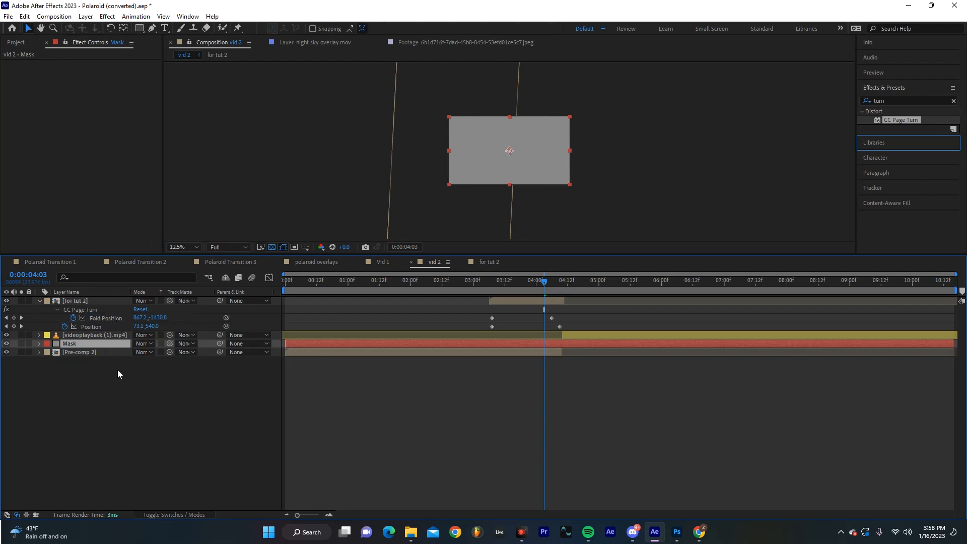
Step: Set the Mask layer as the track matte of Pre-comp 2 and check the frame at 0:00:03:23
left_click(86, 350)
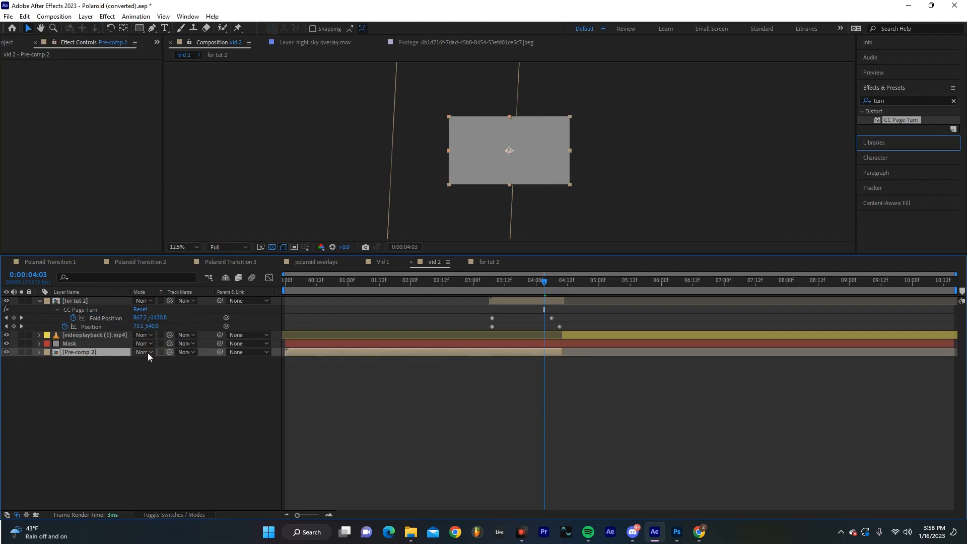
left_click(190, 352)
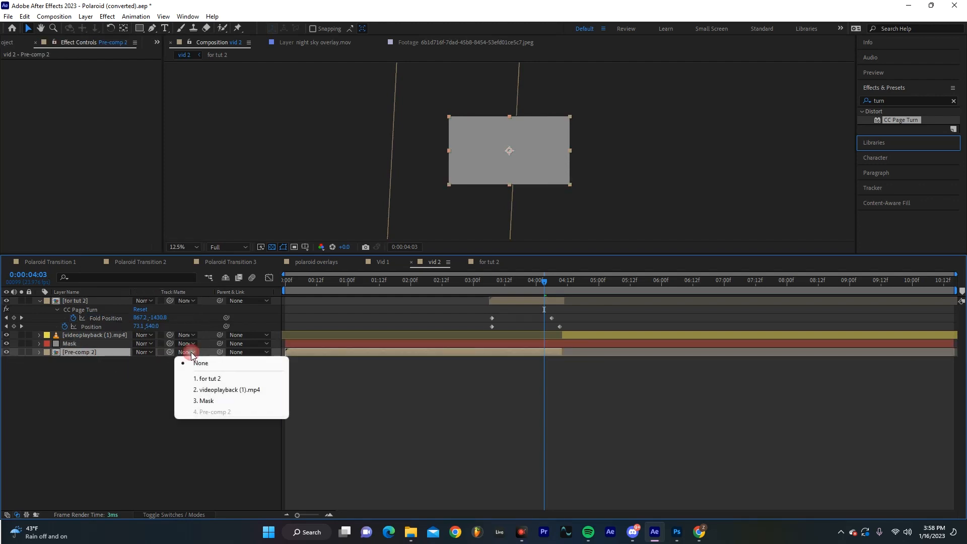
left_click(211, 400)
left_click_drag(544, 282, 534, 310)
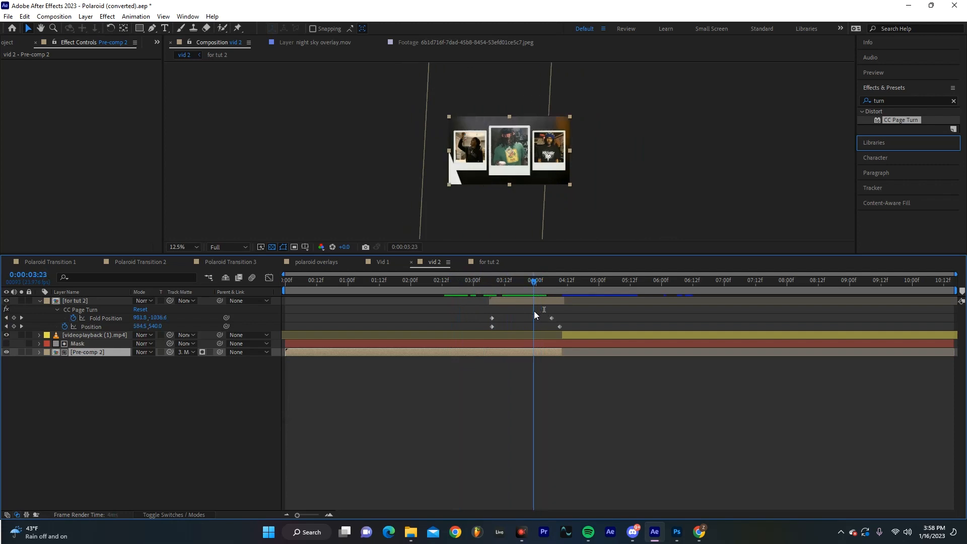
Step: Move videoplayback (1).mp4 to the bottom of the layer stack and extend its start back to about 0:00:03:07
left_click_drag(108, 336, 107, 363)
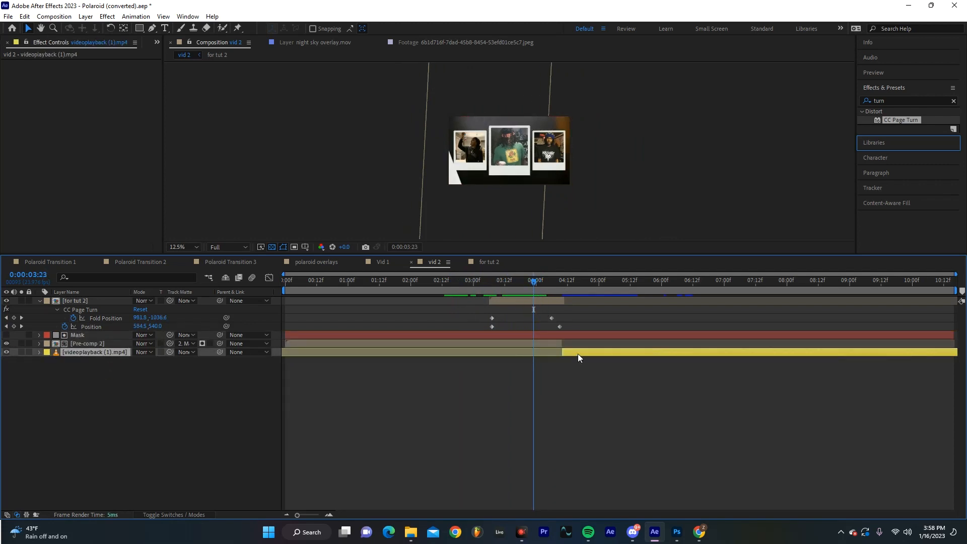
left_click_drag(581, 352, 564, 352)
mouse_move(528, 278)
left_mouse_down()
mouse_move(555, 289)
mouse_move(522, 294)
left_mouse_up()
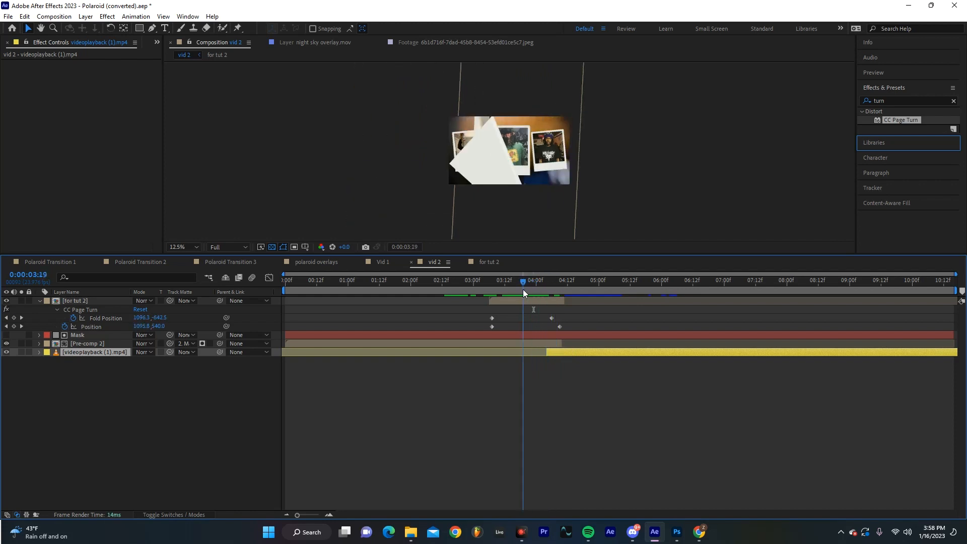
left_click_drag(558, 352, 505, 346)
left_click_drag(514, 282, 497, 288)
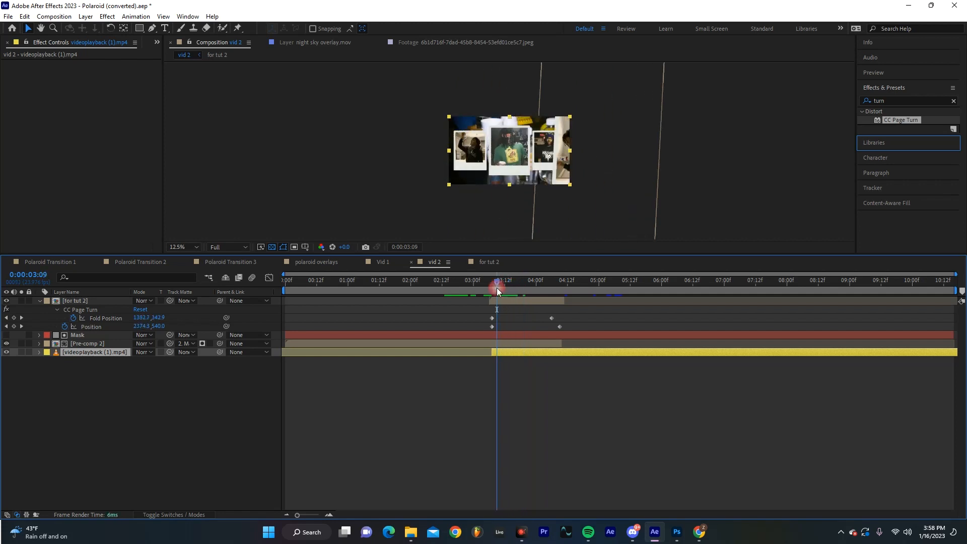
Step: Adjust the Mask layer's x position to 968 and trim its start to 0:00:03:07
left_click(92, 336)
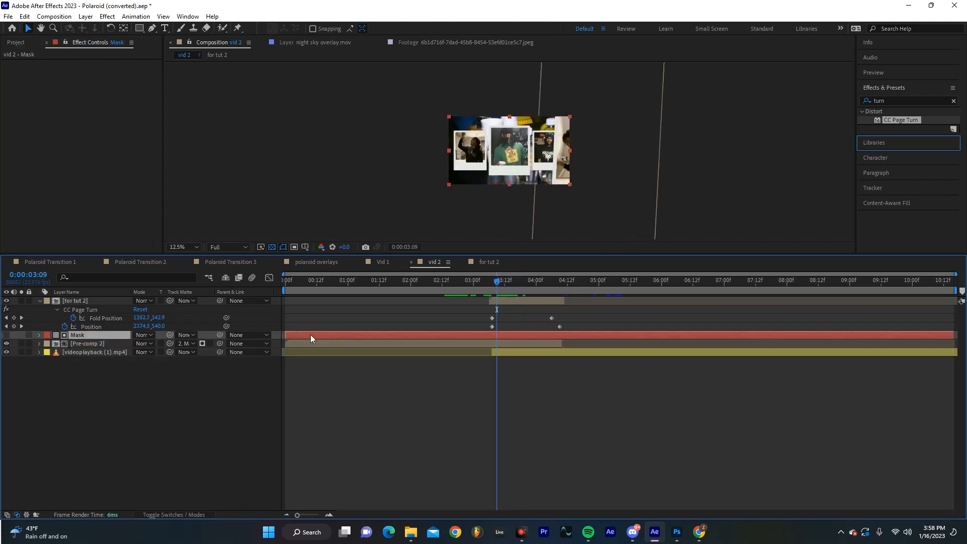
key("p")
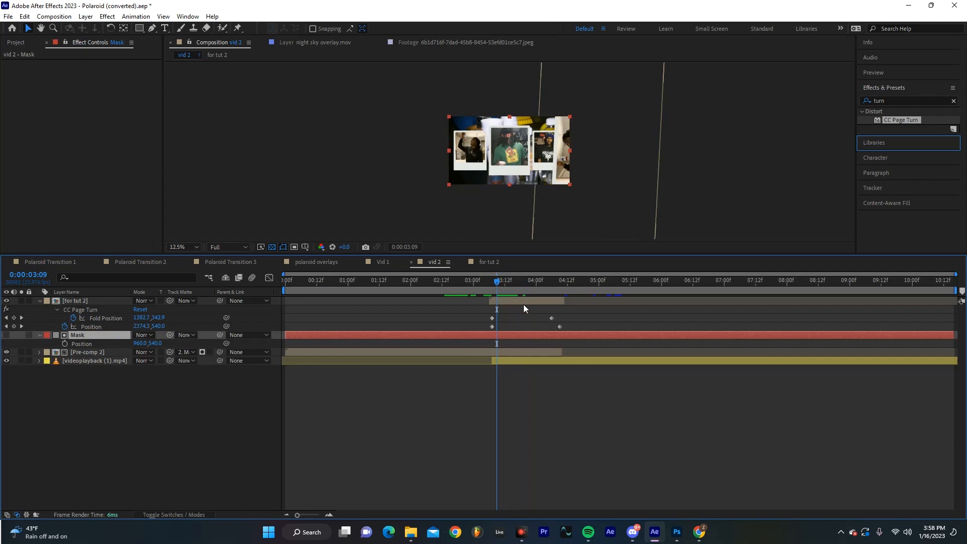
left_click_drag(500, 292, 515, 292)
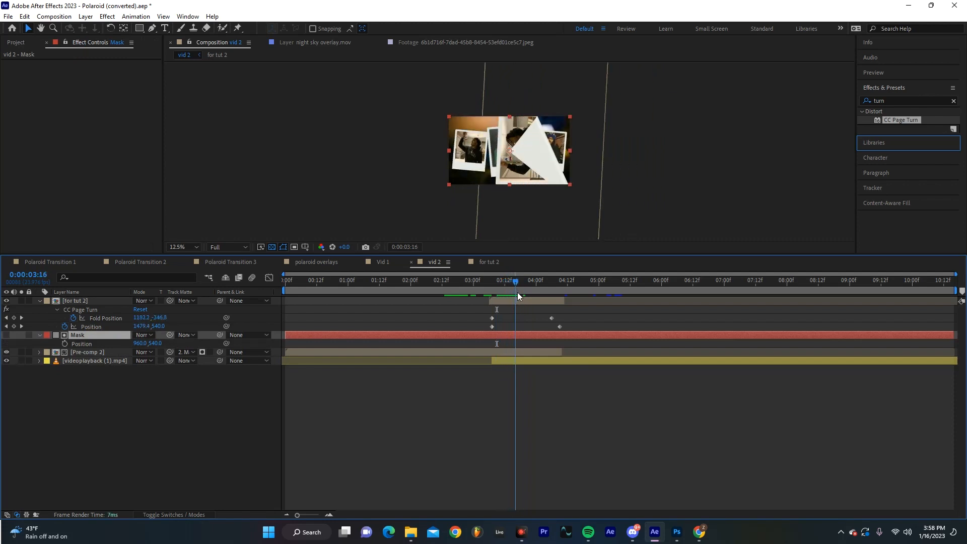
left_click_drag(137, 343, 170, 374)
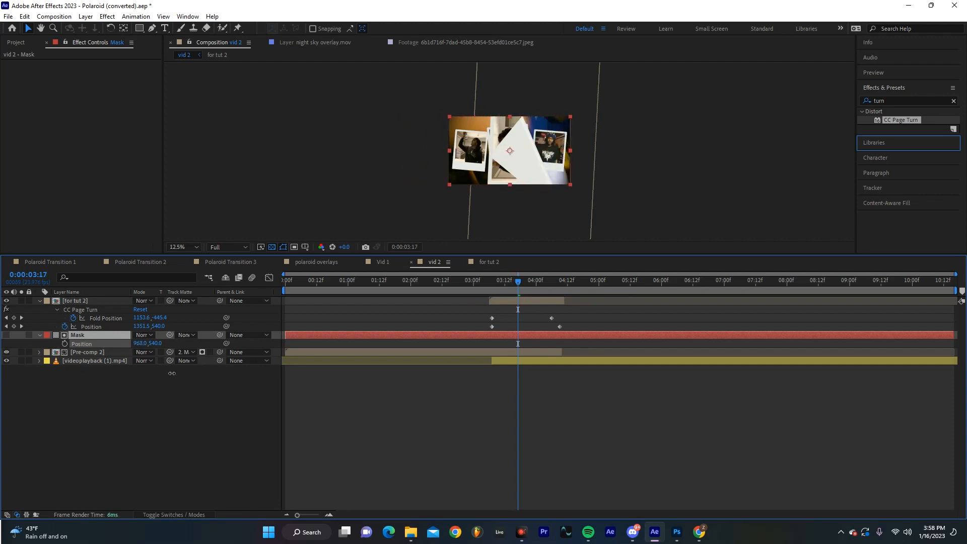
left_click(168, 373)
left_click_drag(506, 286, 492, 286)
left_click_drag(285, 335, 491, 343)
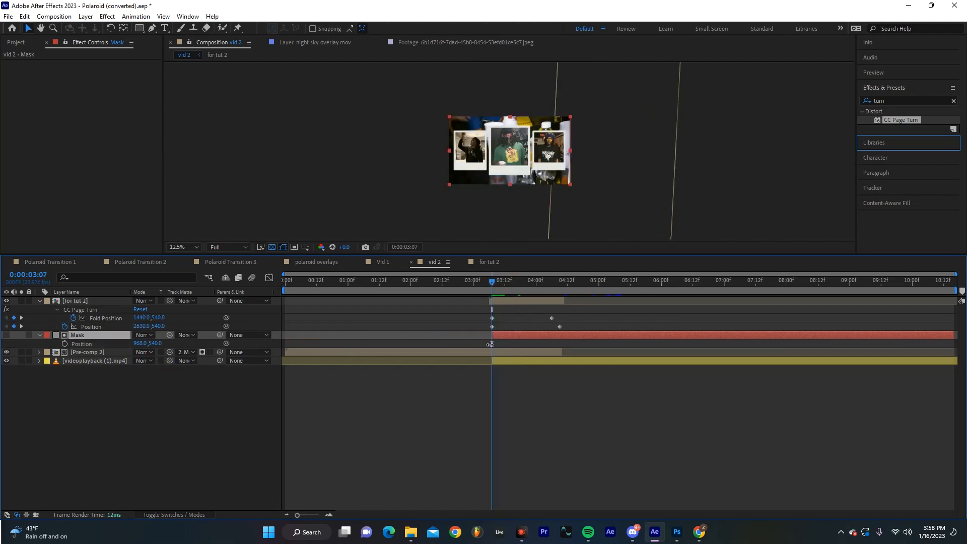
Step: Keyframe the Mask's position at 0:00:03:14 and move it along with the page fold, reaching x -476 at 0:00:03:20
left_click_drag(496, 280, 511, 284)
left_click(65, 344)
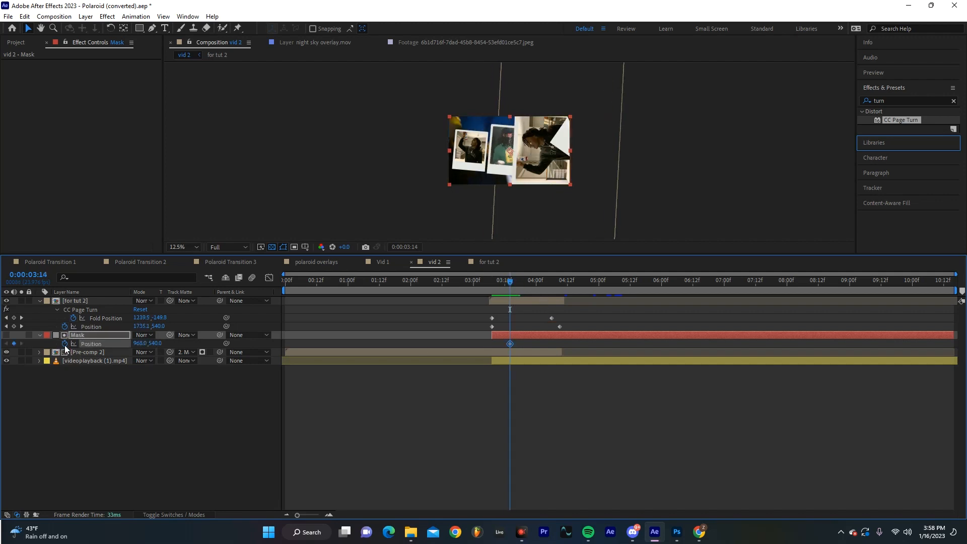
left_click_drag(512, 283, 515, 283)
left_click_drag(139, 343, 5, 352)
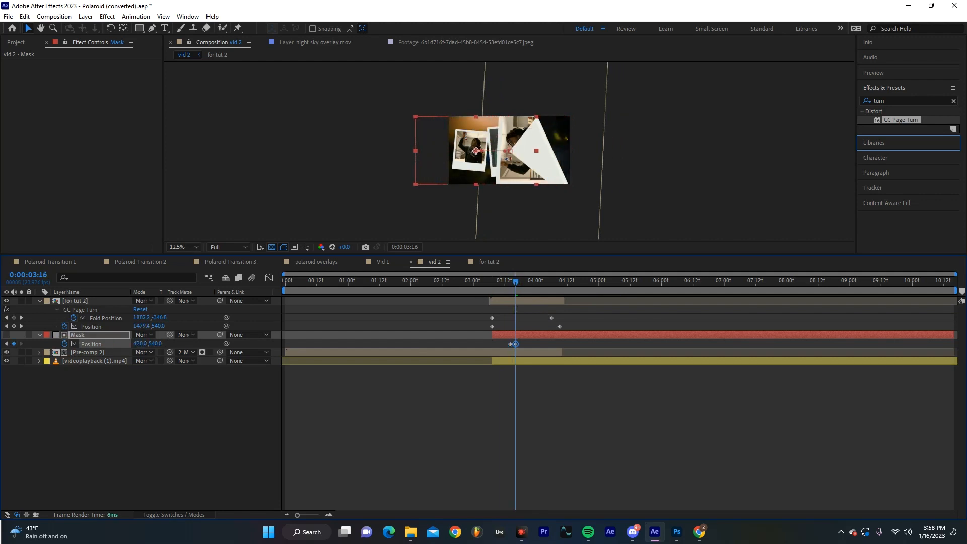
left_click_drag(520, 286, 529, 286)
left_click_drag(147, 344, 56, 368)
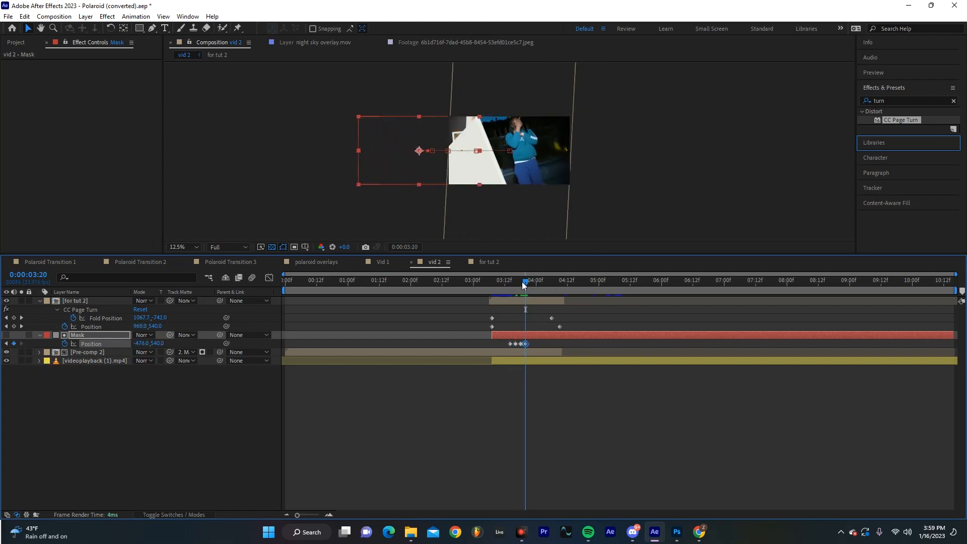
Step: Continue the Mask's position keyframes to x -951 at 0:00:03:22 and -1103 at 0:00:04:00
left_click_drag(523, 285, 531, 287)
left_click_drag(147, 343, 99, 343)
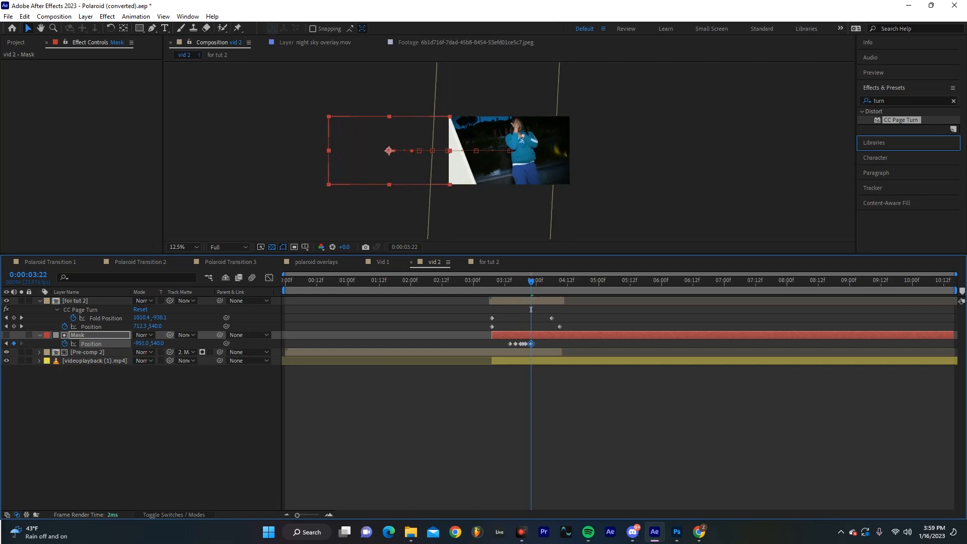
left_click(535, 287)
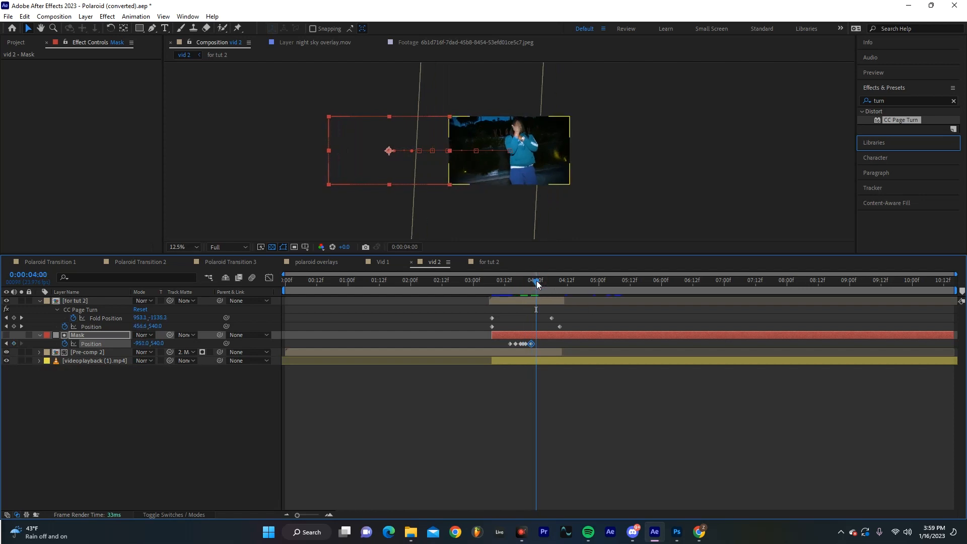
left_click_drag(136, 344, 69, 357)
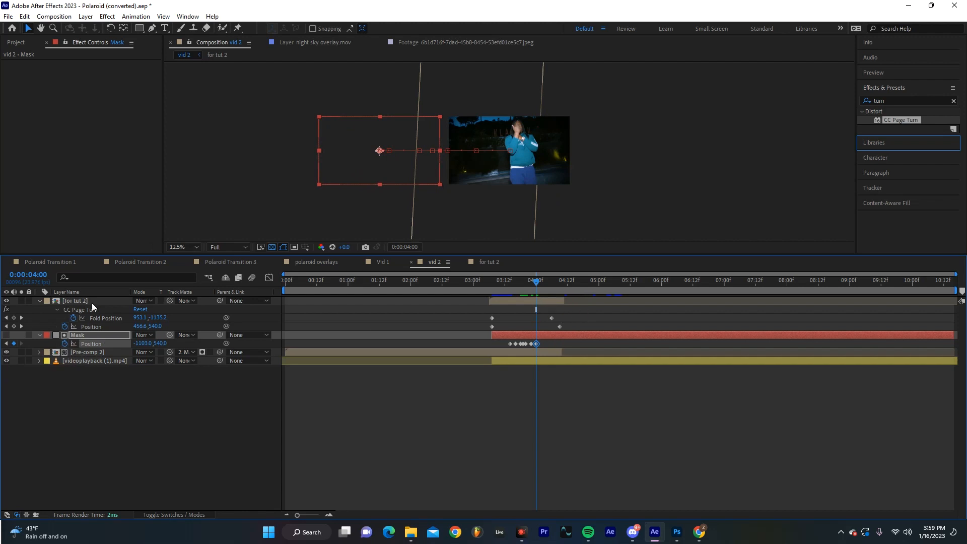
Step: Apply Easy Ease to the Fold Position and Position keyframes of for tut 2
left_click_drag(536, 288, 506, 301)
left_click_drag(602, 314, 466, 329)
right_click(492, 317)
mouse_move(536, 469)
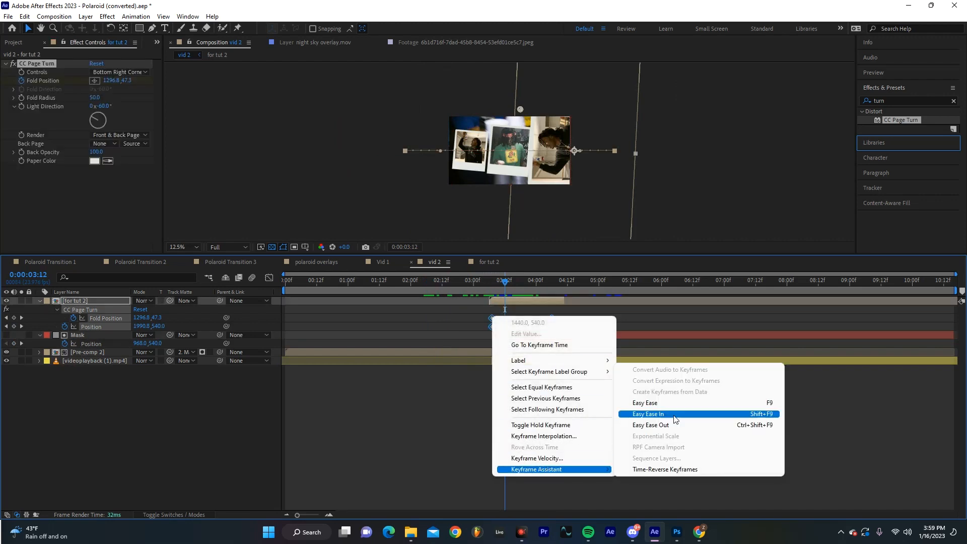
left_click(650, 404)
Step: Replace the Mask's position keyframes after 0:00:03:20 with new ones at 0:00:03:21 and 0:00:03:22, ending at x -1101
left_click_drag(508, 287, 531, 295)
left_click(554, 344)
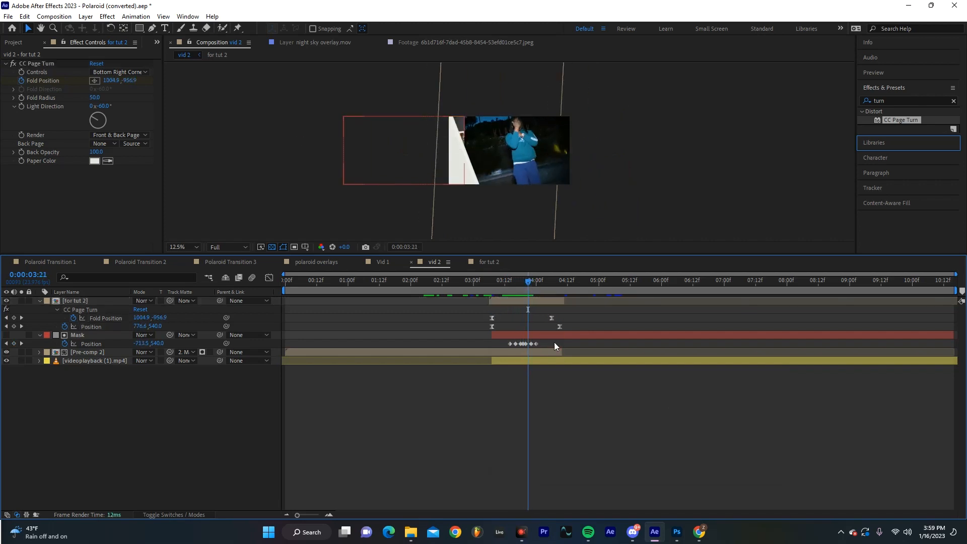
key("equal")
key("equal")
key("equal")
left_click_drag(602, 340, 528, 349)
key("Delete")
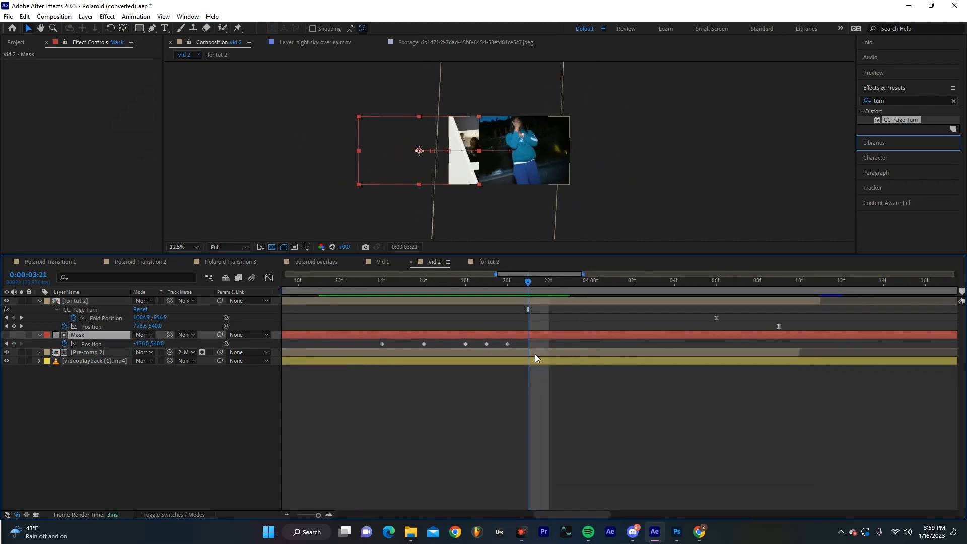
key("minus")
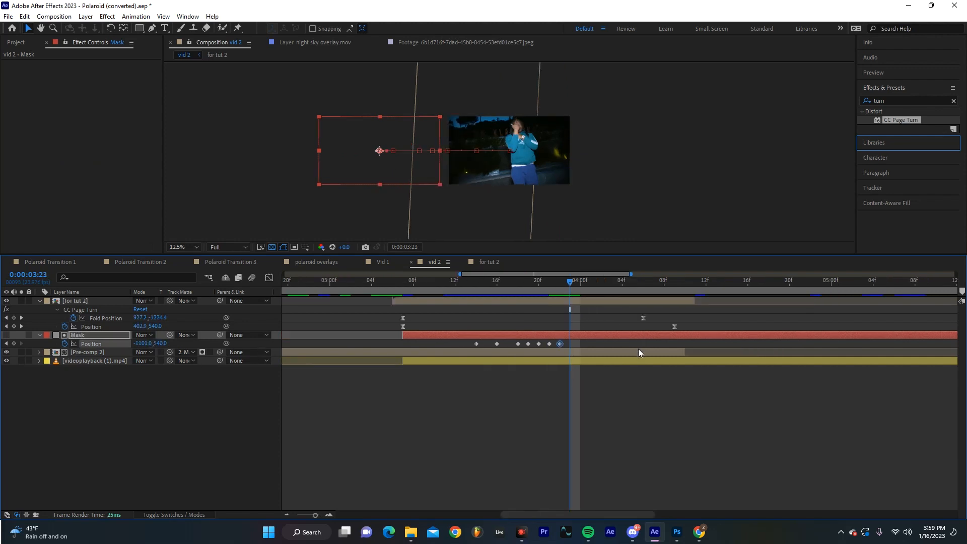
Step: Shorten the work area to end at about 0:00:06:20 and preview the transition
key("minus")
key("minus")
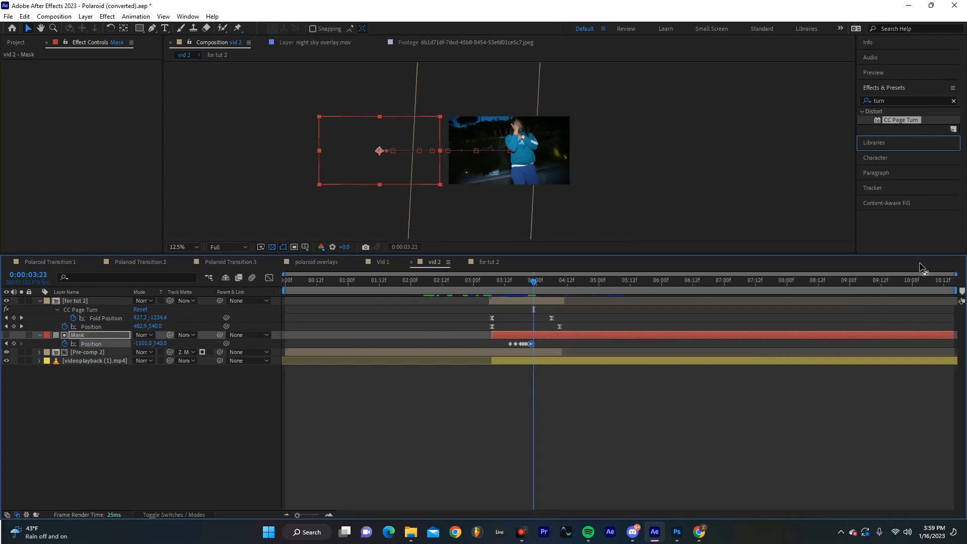
mouse_move(957, 291)
left_mouse_down()
mouse_move(543, 291)
mouse_move(717, 290)
left_mouse_up()
key("space")
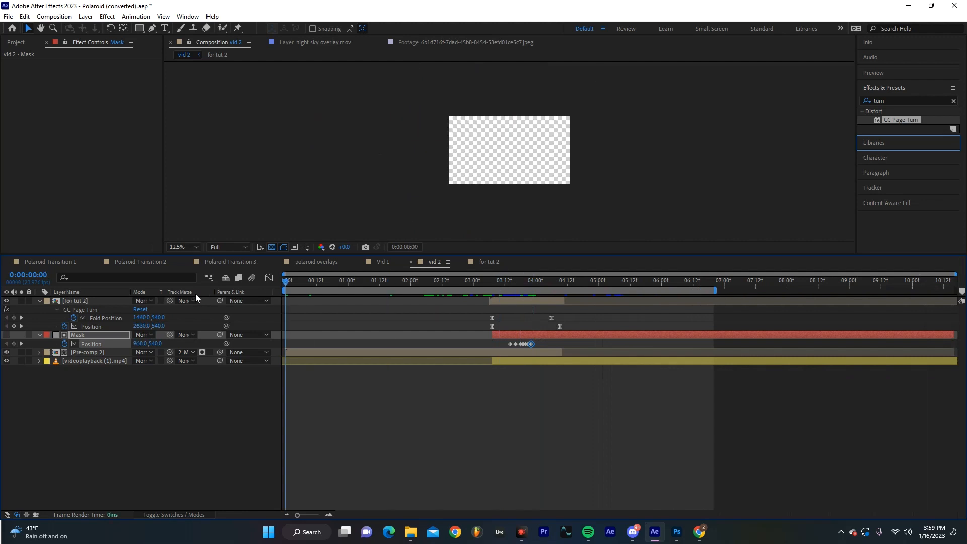
Step: Duplicate Pre-comp 2 and remove the part of the upper copy after 0:00:03:07
left_click(496, 354)
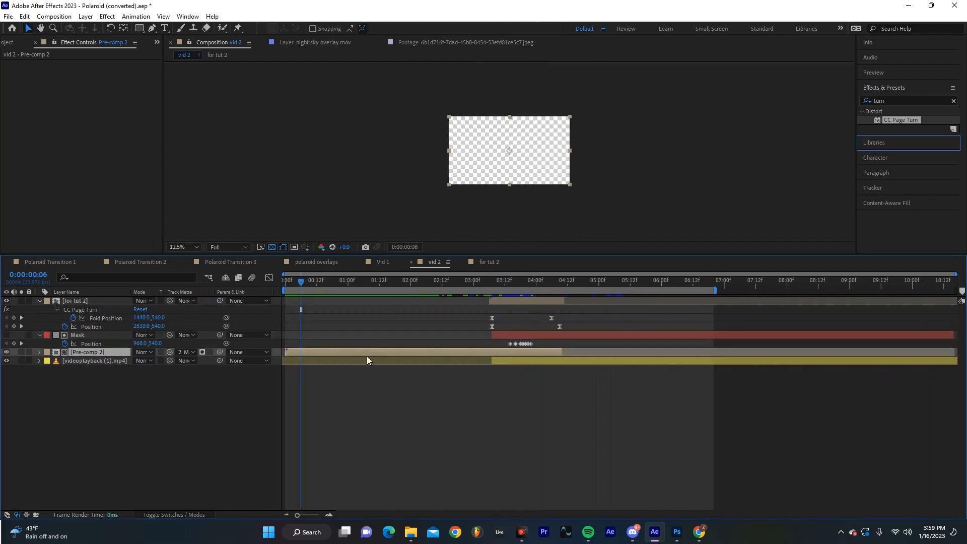
key("ctrl+d")
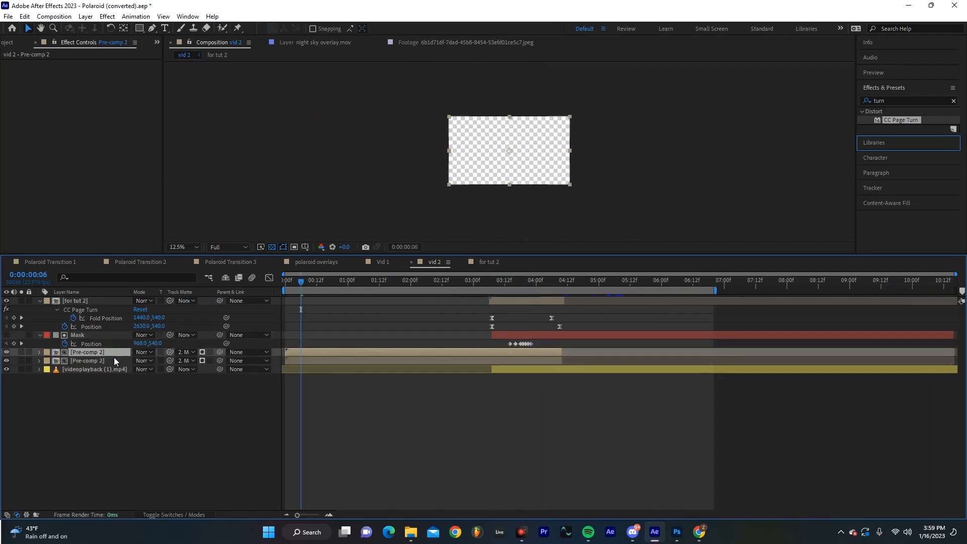
left_click(492, 281)
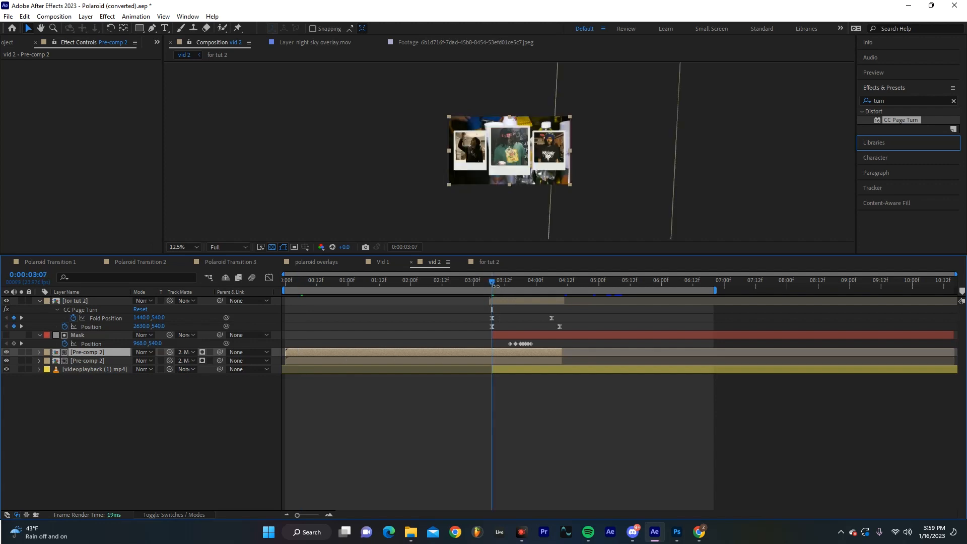
key("equal")
key("equal")
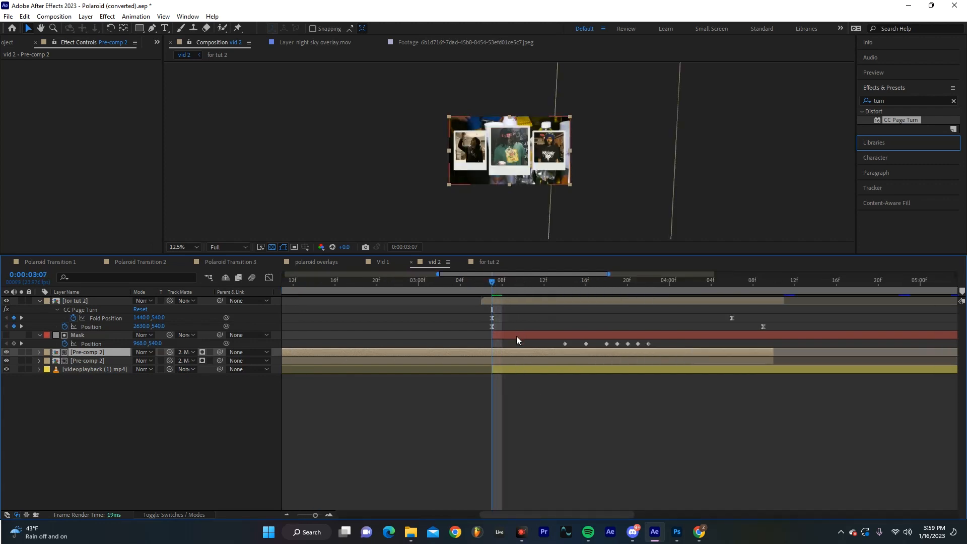
key("ctrl+d")
key("Delete")
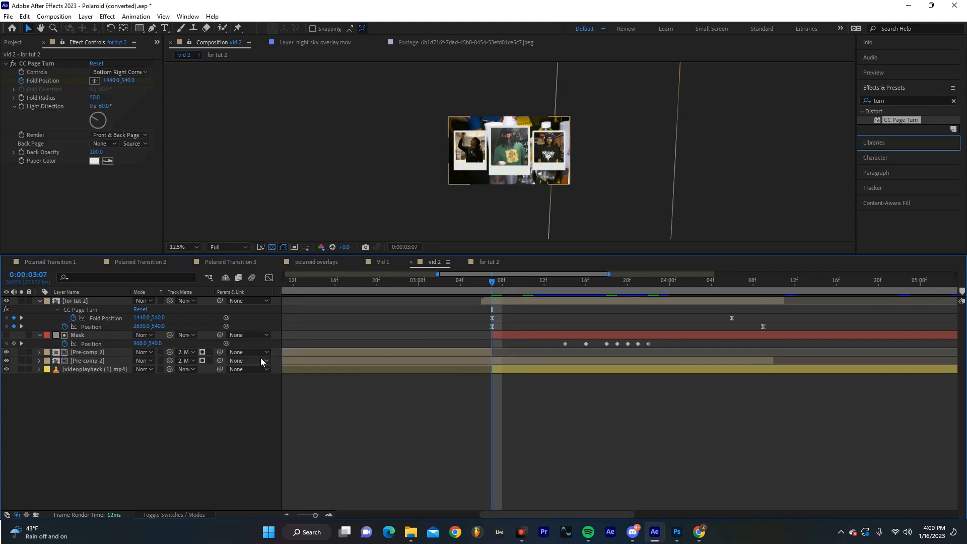
Step: Remove the track matte from the upper Pre-comp 2 and scrub through vid 2 to check the transition
left_click(100, 354)
left_click(193, 352)
left_click(192, 362)
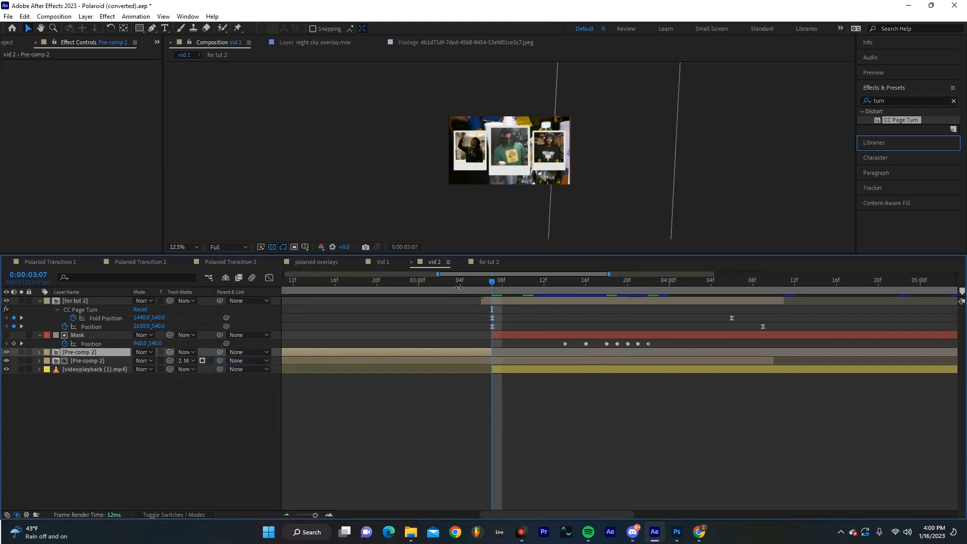
left_click(416, 291)
key("minus")
key("minus")
key("minus")
key("minus")
left_click_drag(354, 286, 612, 292)
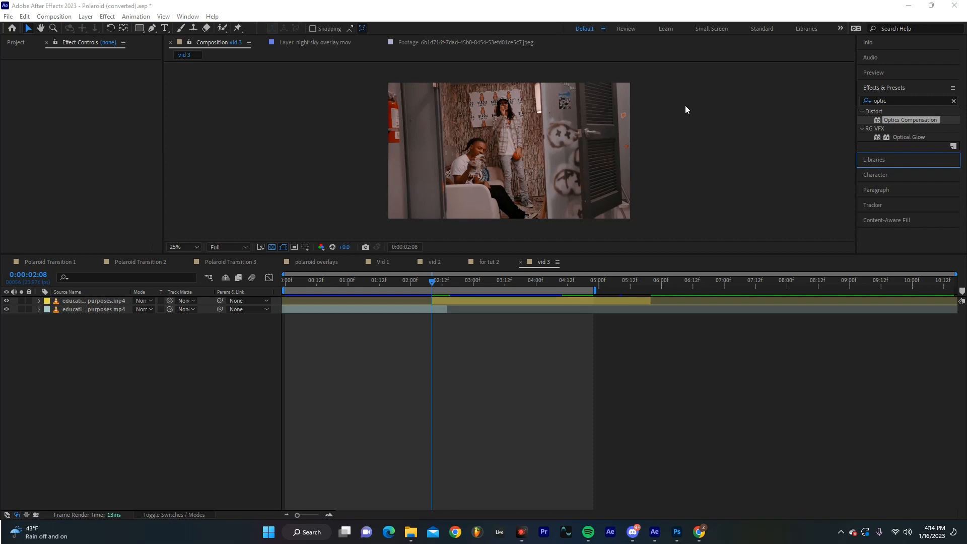
Step: Copy 2/polaroid new.psd from polaroid overlays into vid 3 and shift it to start at about 0:00:02:03
left_click(321, 266)
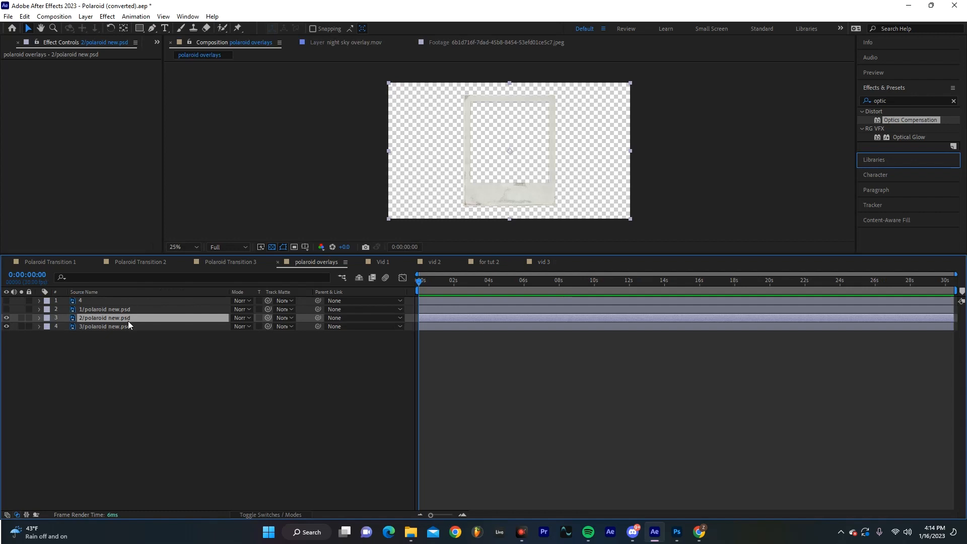
left_click(544, 262)
key("ctrl+v")
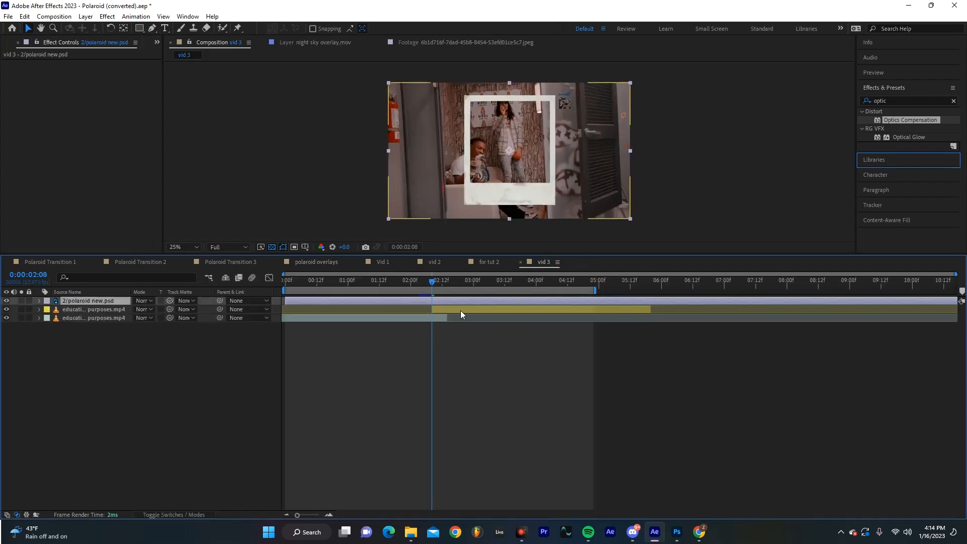
left_click_drag(412, 300, 542, 301)
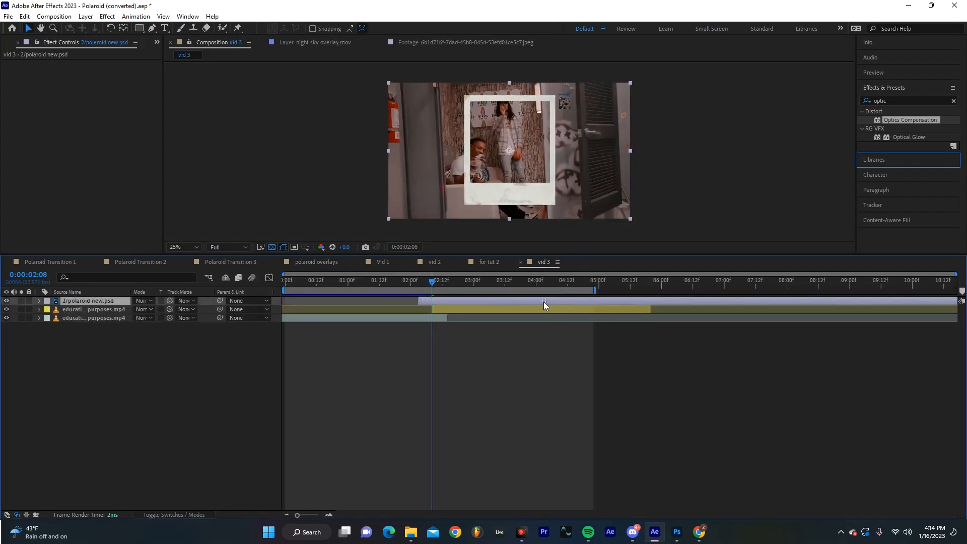
Step: Duplicate the upper educational purposes.mp4 layer and shift both copies and the polaroid layer to start at 0:00:02:00
left_click(532, 308)
key("ctrl+d")
left_click(86, 317)
left_click(448, 310)
mouse_move(440, 301)
left_mouse_down()
mouse_move(455, 303)
mouse_move(433, 316)
left_mouse_up()
left_click(445, 318, "ctrl")
left_click(454, 310, "ctrl")
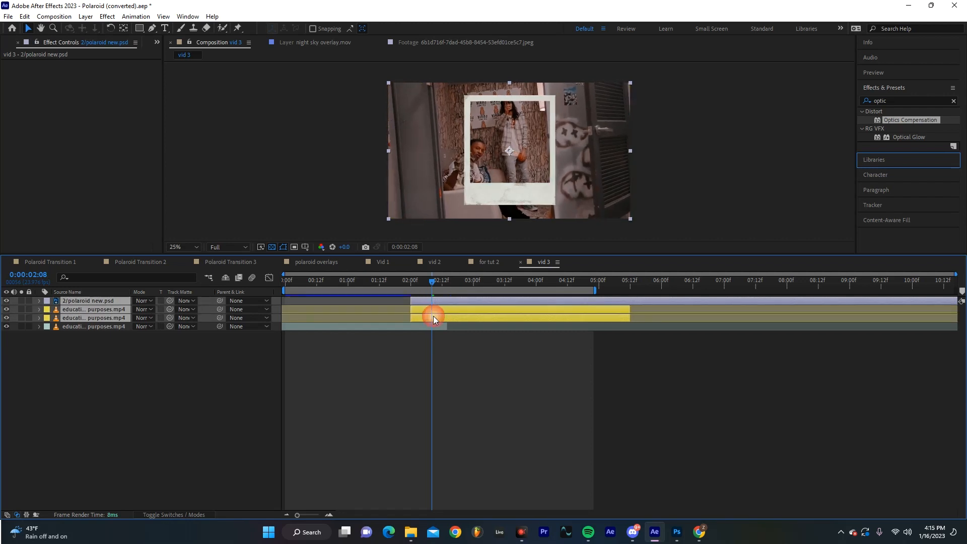
Step: Draw a rectangular mask on the upper educational purposes.mp4 copy, within the polaroid's outer border and covering its photo opening
left_click(482, 347)
left_click(467, 310)
left_click(141, 29)
mouse_move(466, 97)
left_mouse_down()
mouse_move(537, 195)
mouse_move(560, 199)
mouse_move(552, 195)
left_mouse_up()
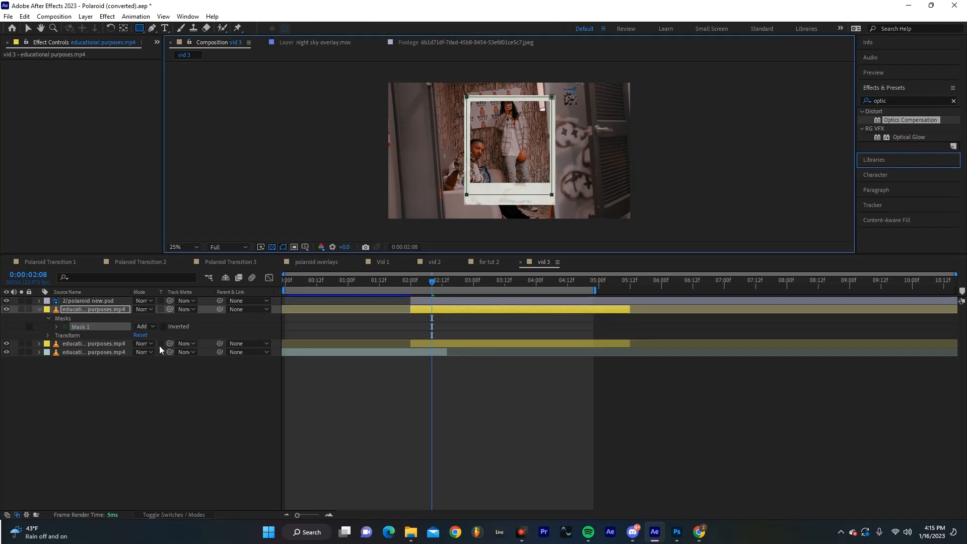
Step: Parent the masked educational purposes.mp4 layer to 2/polaroid new.psd and match its label colour to the polaroid layer
left_click(111, 310)
left_click_drag(219, 309, 56, 301)
left_click(53, 300)
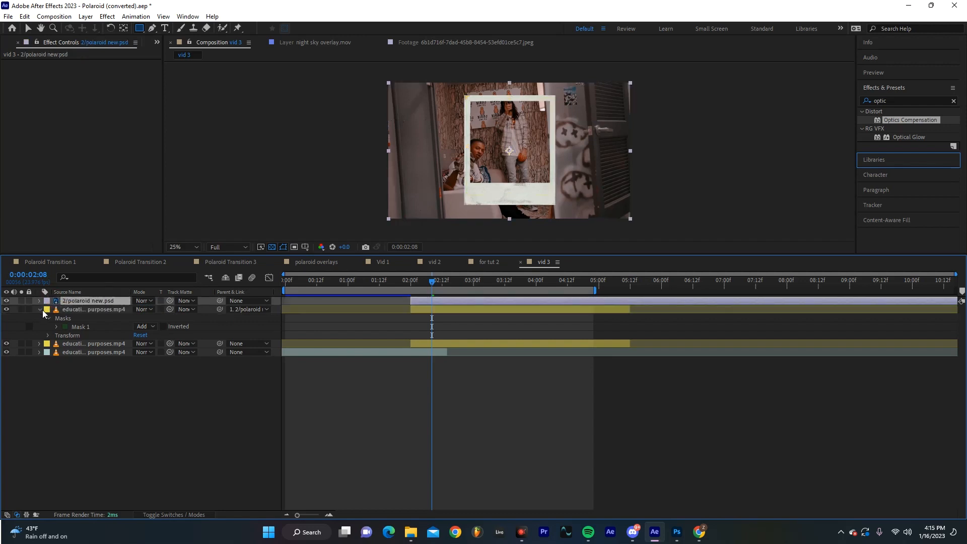
left_click(44, 309)
left_click(73, 171)
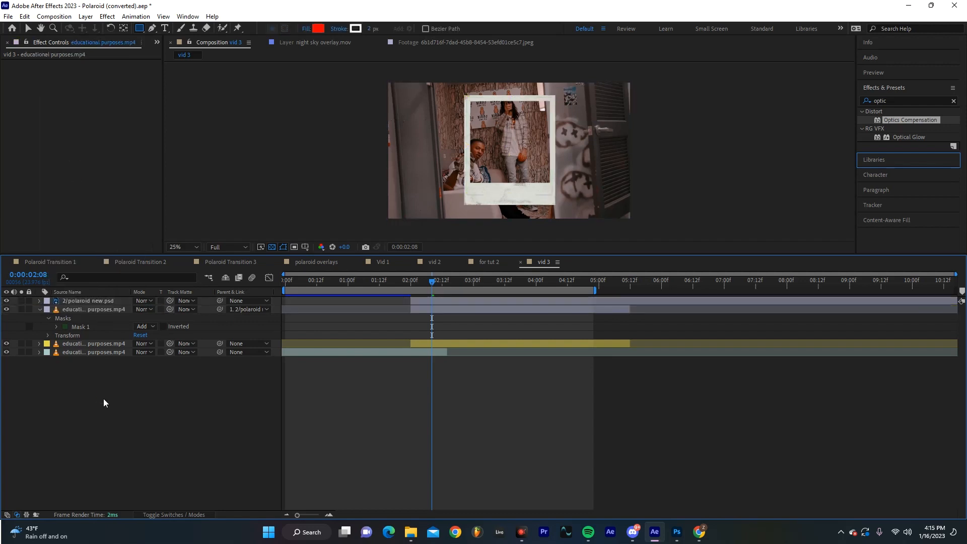
Step: Animate the scale of 2/polaroid new.psd from 0% at 0:00:02:00 to 321% at 0:00:02:12
left_click(103, 300)
key("s")
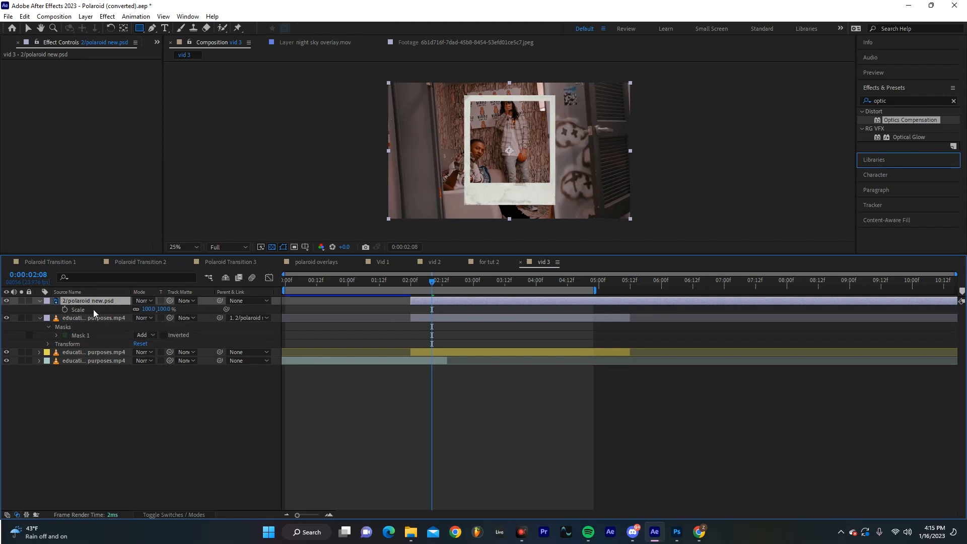
left_click(151, 309)
type("0")
key("Return")
left_click(66, 310)
left_click_drag(439, 289, 444, 289)
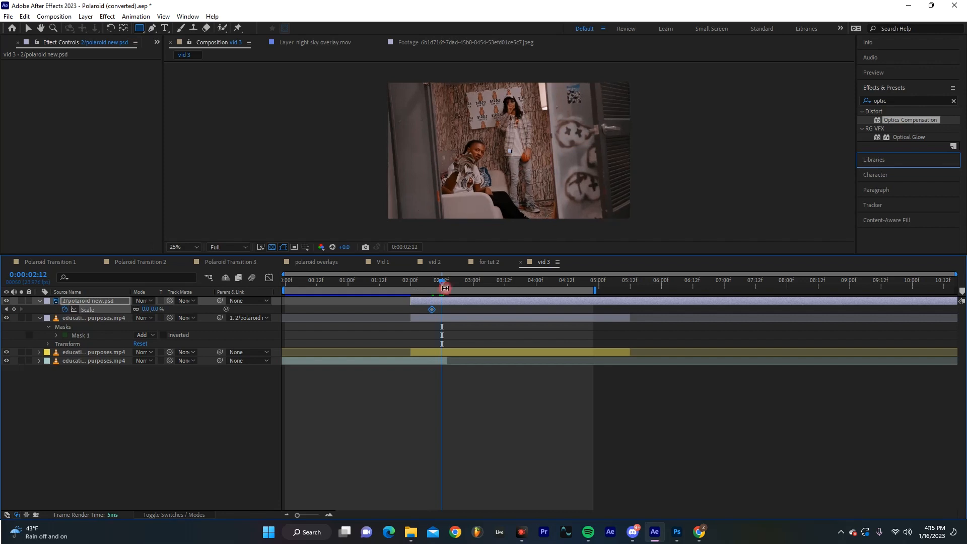
left_click_drag(150, 310, 322, 322)
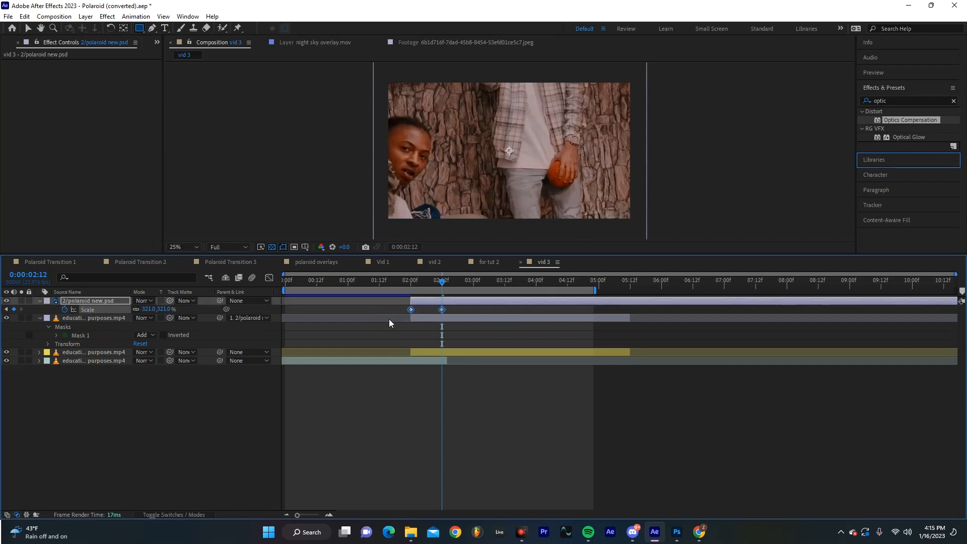
Step: Apply Easy Ease to both scale keyframes of 2/polaroid new.psd
right_click(410, 309)
mouse_move(499, 461)
left_click(572, 395)
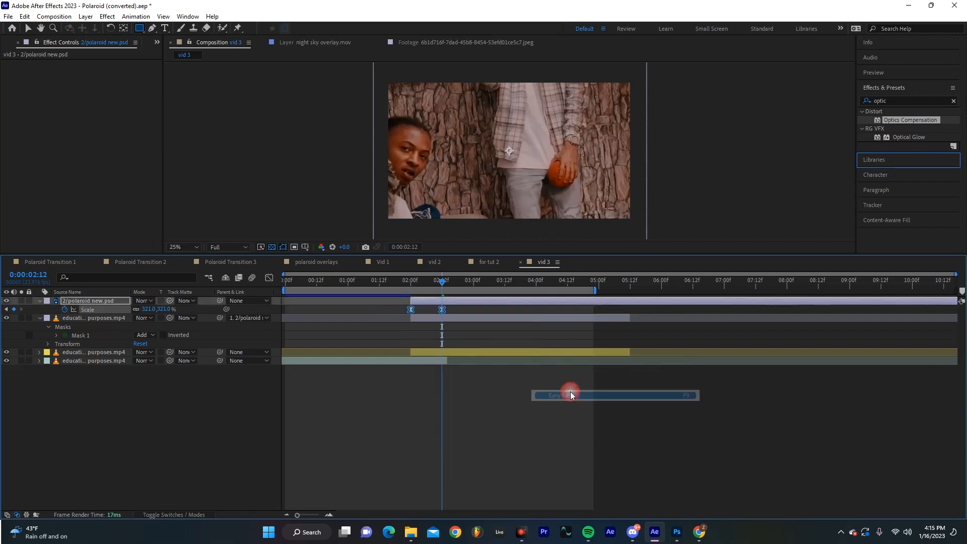
Step: Move the polaroid's end scale keyframe to 0:00:02:14 and animate its rotation from -90° at 0:00:02:00 to 0° at 0:00:02:08
left_click_drag(445, 312, 447, 313)
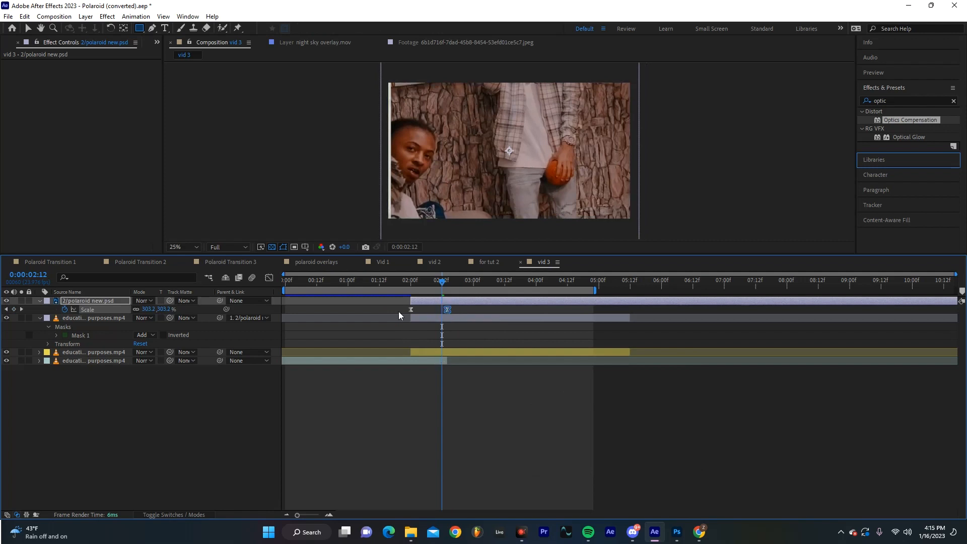
key("r")
left_click(64, 310)
left_click_drag(442, 313, 432, 312)
left_click(410, 288)
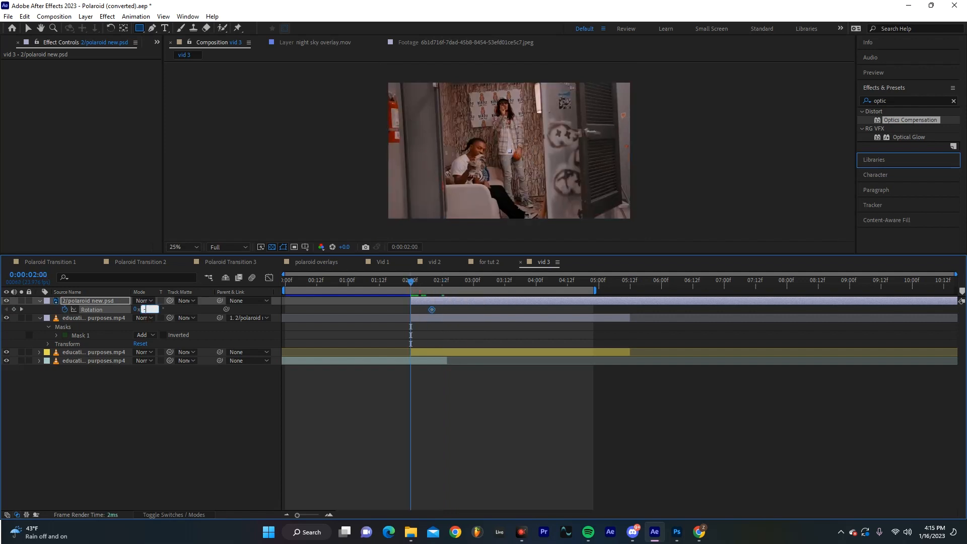
left_click_drag(376, 287, 429, 292)
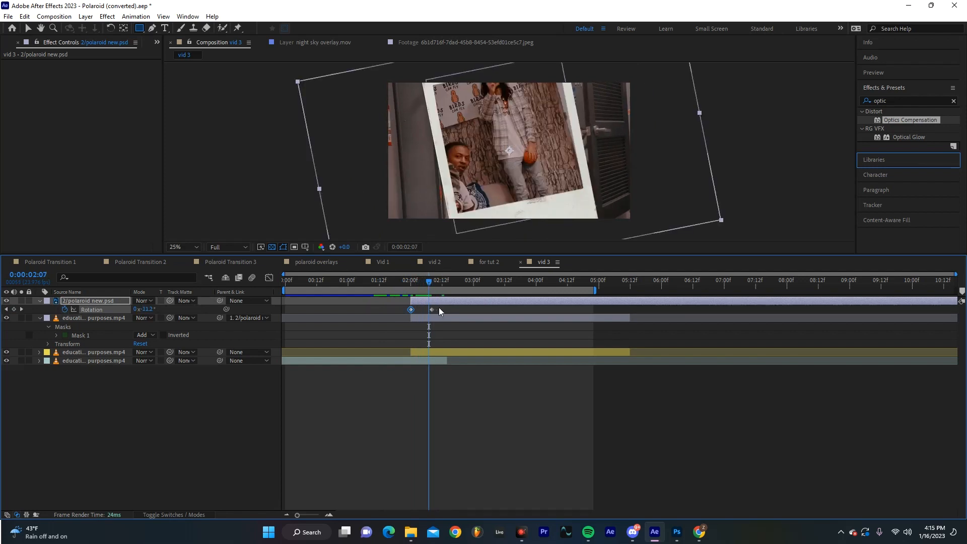
Step: Apply Easy Ease to both rotation keyframes of 2/polaroid new.psd
right_click(411, 310)
mouse_move(484, 464)
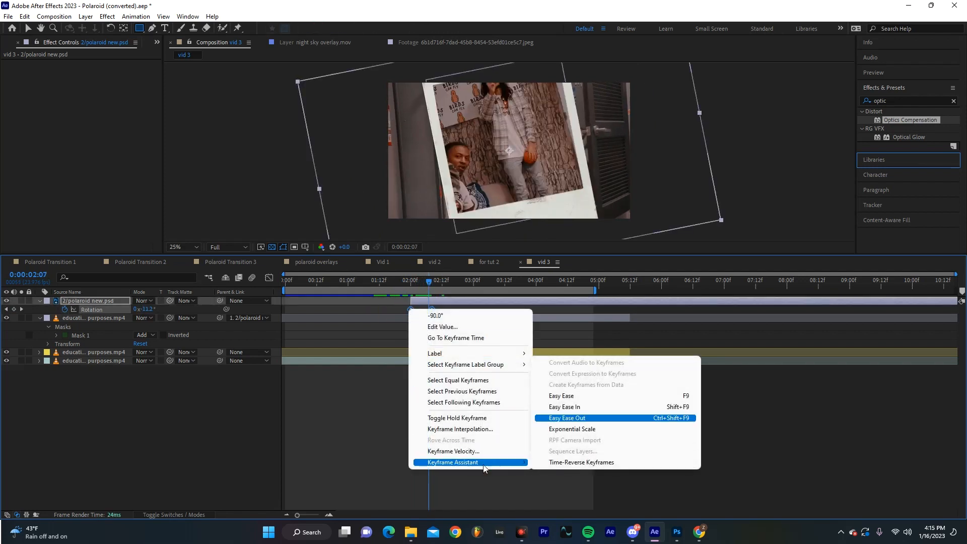
left_click(569, 396)
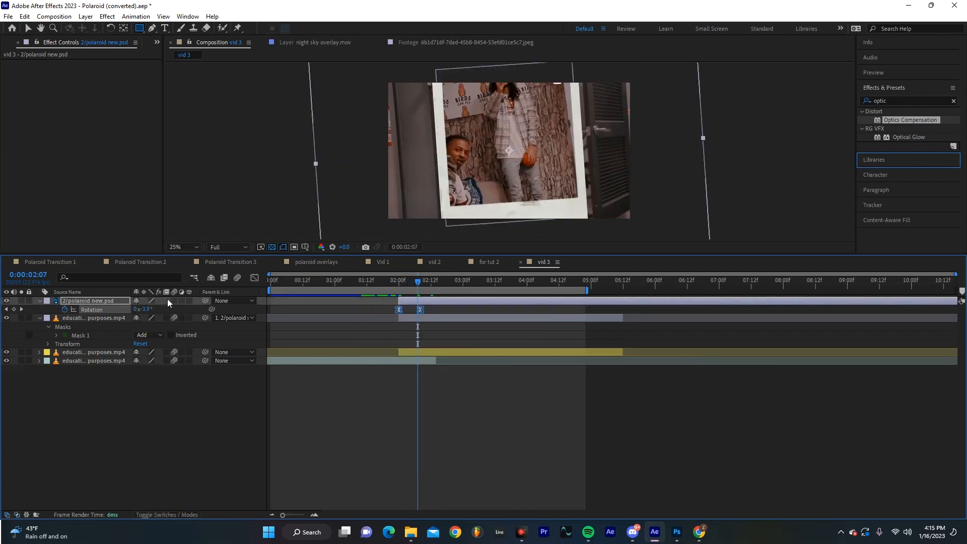
Step: Enable motion blur for 2/polaroid new.psd and for the vid 3 composition
left_click(169, 301)
left_click(174, 300)
mouse_move(415, 280)
left_mouse_down()
mouse_move(390, 285)
mouse_move(414, 289)
left_mouse_up()
Step: Add Optics Compensation to the masked educational purposes.mp4 layer and enable Reverse Lens Distortion
left_click(422, 318)
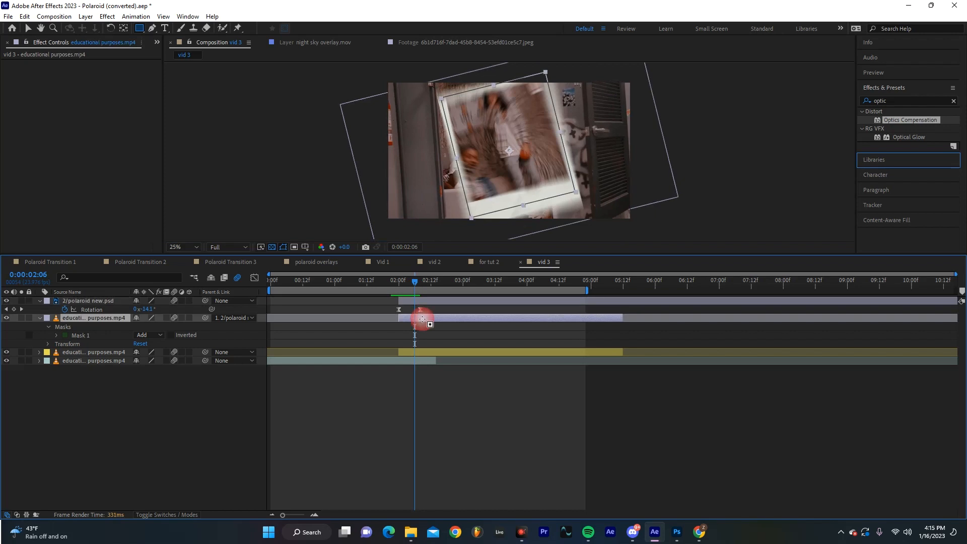
left_click_drag(909, 119, 452, 318)
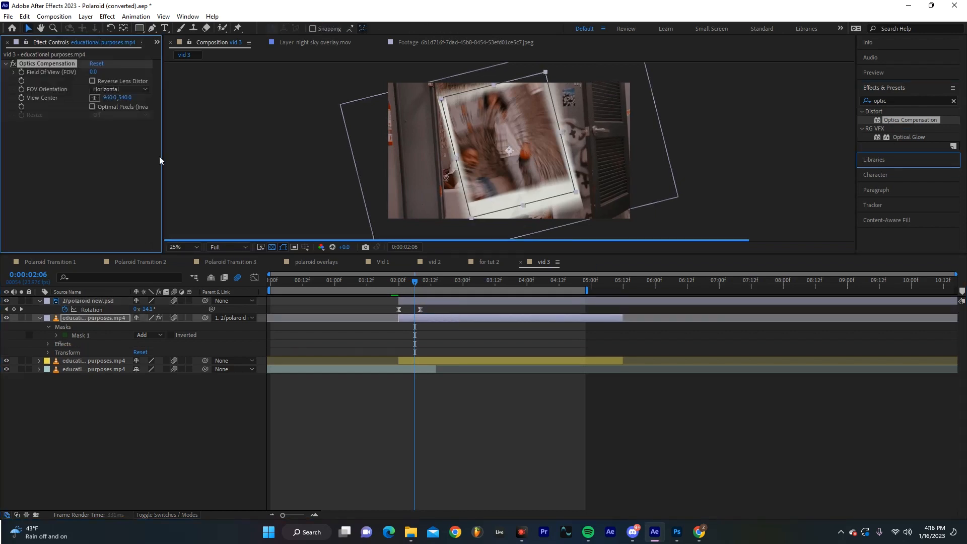
left_click(92, 82)
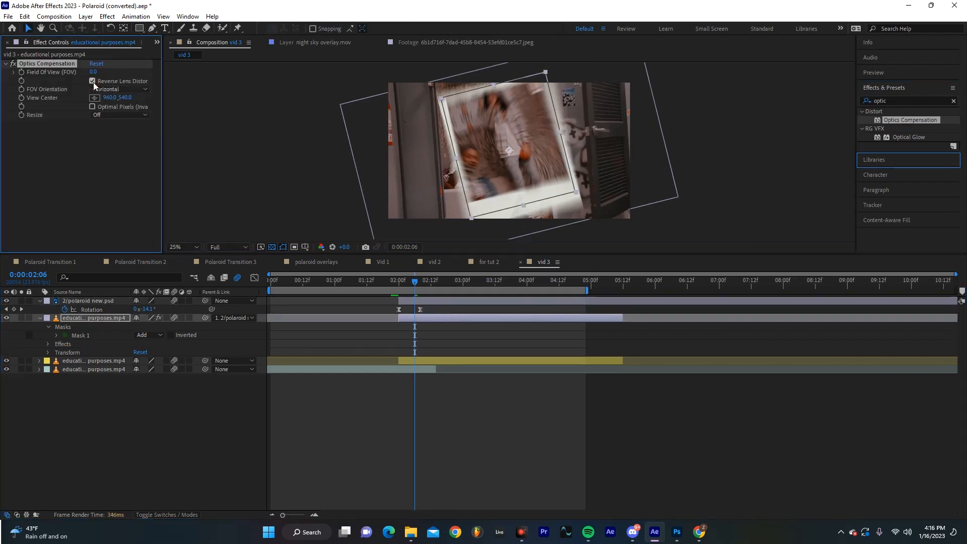
Step: Keyframe the masked layer's Field Of View at 0 on 0:00:02:02, 120 on 0:00:02:05 and 0 on 0:00:02:08
left_click_drag(411, 284, 406, 287)
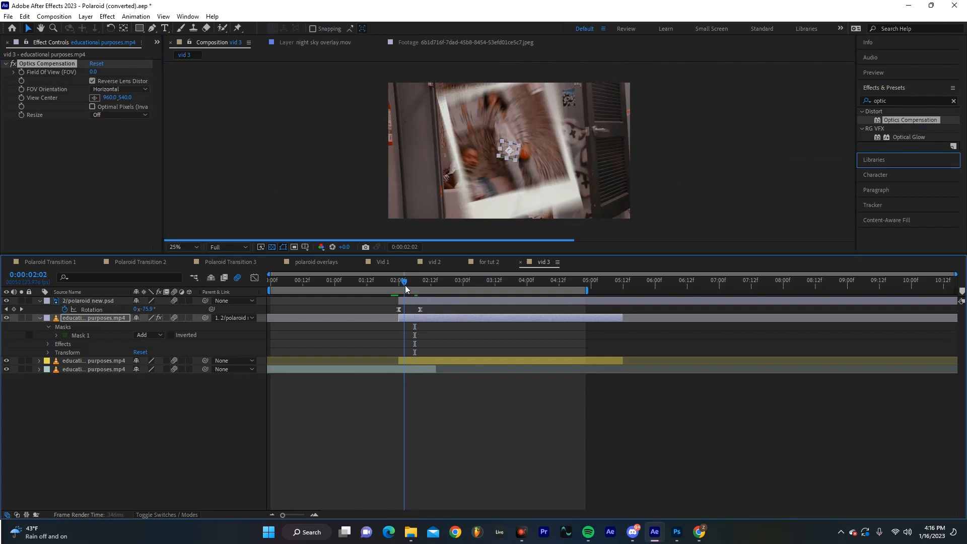
left_click(24, 75)
left_click(22, 73)
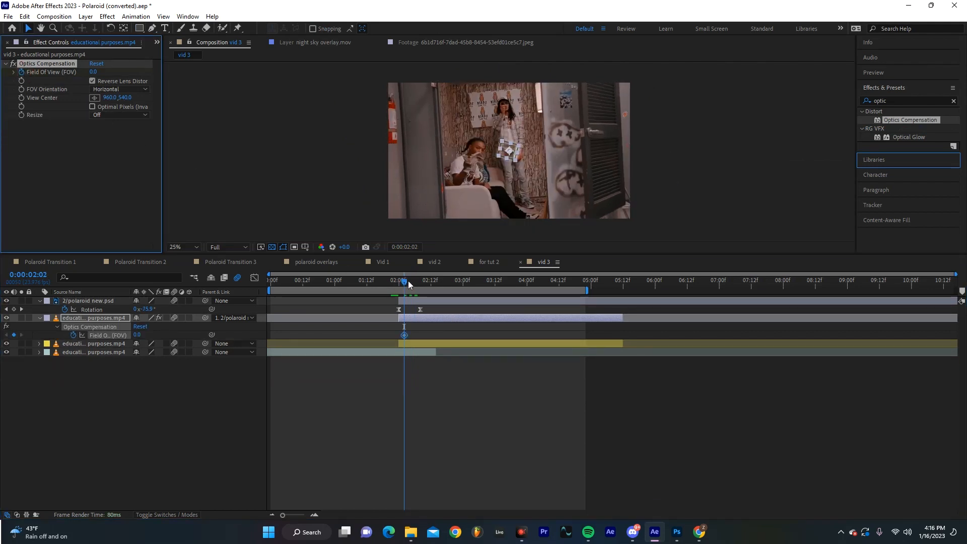
left_click_drag(408, 282, 412, 282)
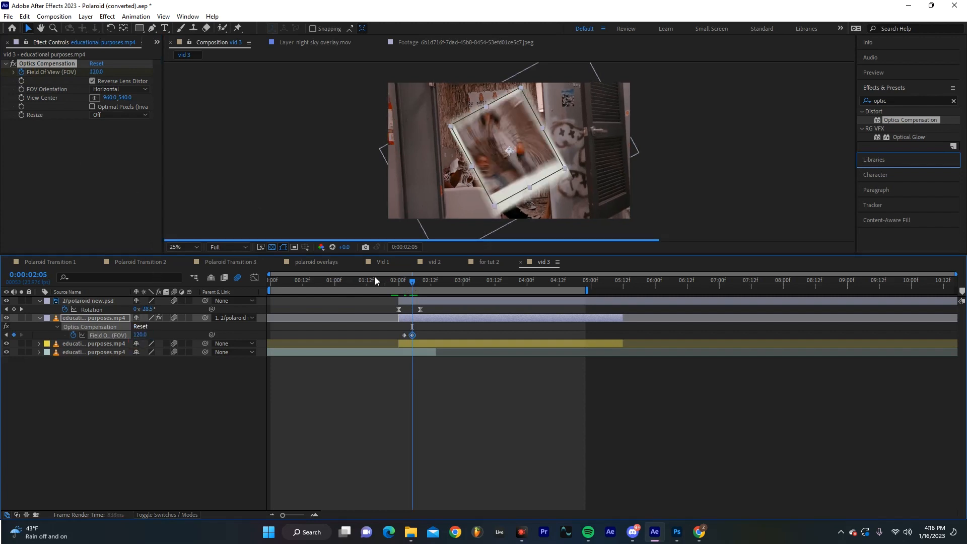
left_click_drag(415, 283, 423, 288)
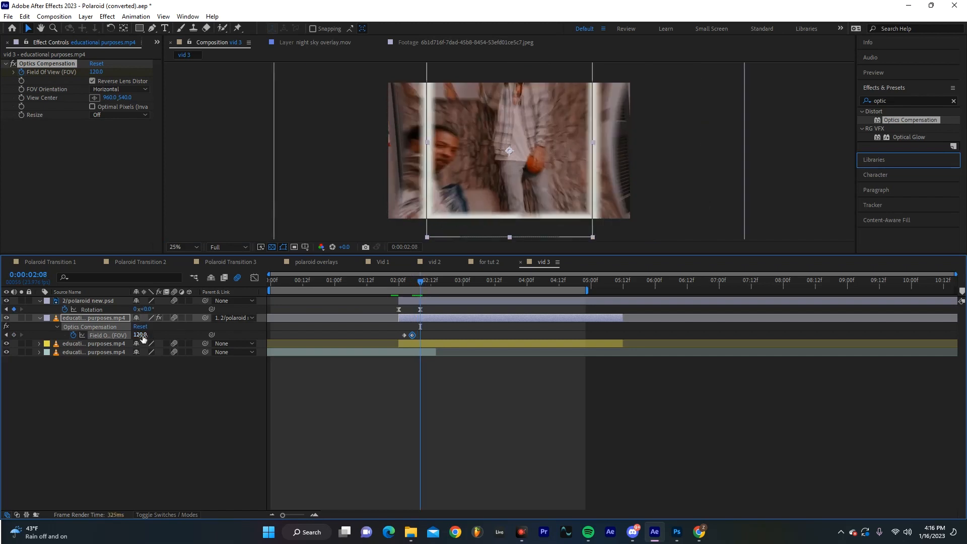
type("0")
key("Return")
Step: Retime the masked layer's three Field Of View keyframes to 0:00:02:00, 0:00:02:07 and 0:00:02:10
left_click_drag(418, 287, 416, 288)
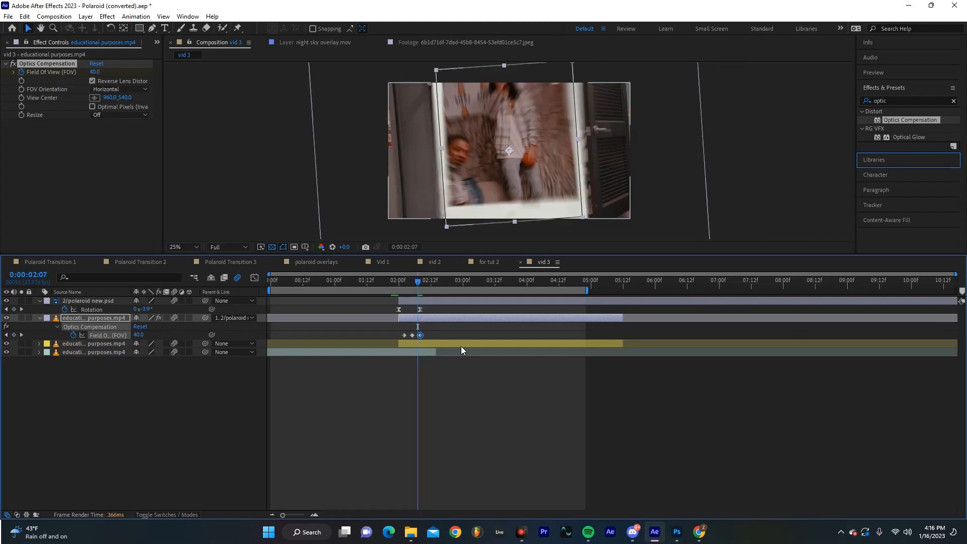
left_click(448, 331)
key("equal")
key("equal")
left_click_drag(414, 279, 398, 283)
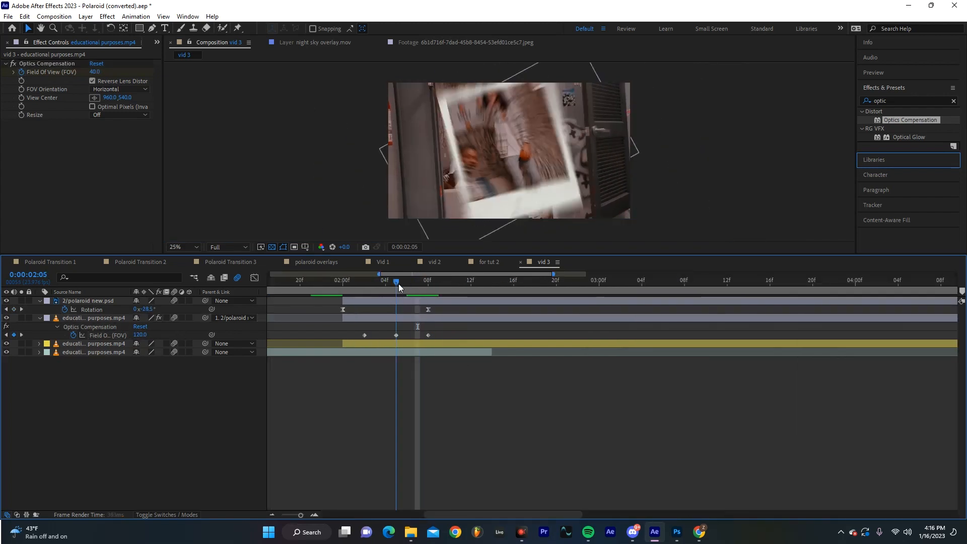
mouse_move(431, 337)
left_mouse_down()
mouse_move(389, 341)
mouse_move(417, 335)
left_mouse_up()
left_click_drag(395, 284, 411, 299)
left_click_drag(365, 335, 343, 335)
left_click_drag(385, 285, 429, 292)
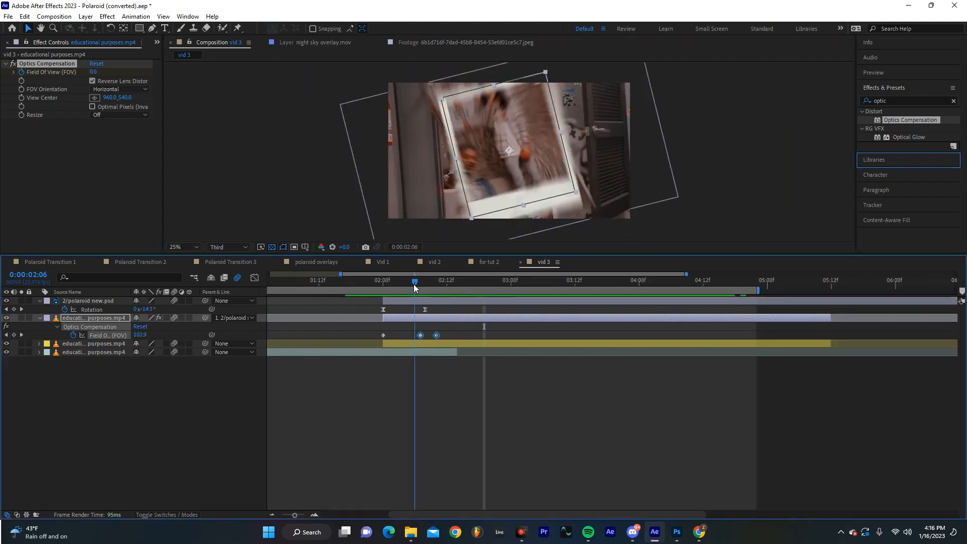
Step: Slide the polaroid, masked and yellow clip layers to start at 0:00:01:17 and retime the masked layer's Field Of View keyframes to 0:00:02:04, 0:00:02:08 and 0:00:02:13
left_click_drag(445, 305, 390, 318)
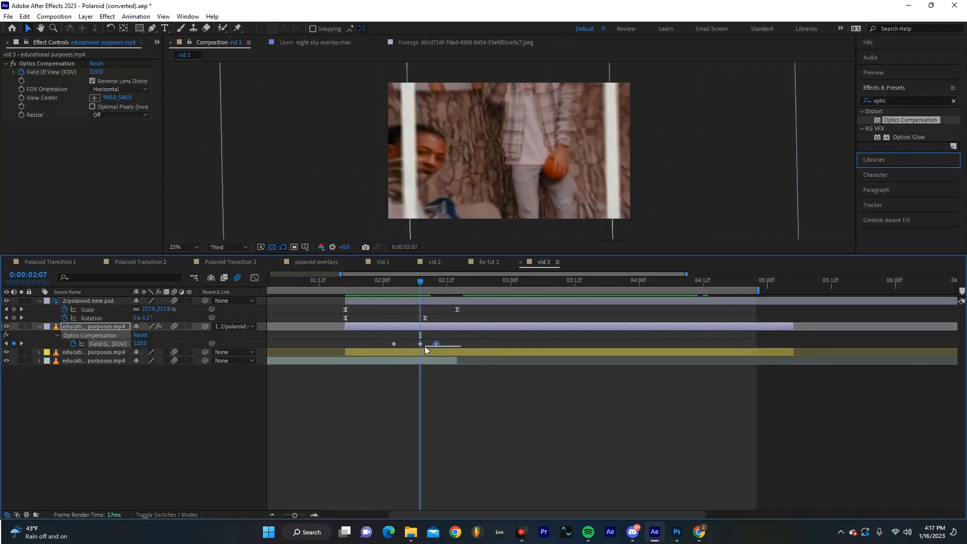
left_click_drag(427, 283, 441, 292)
left_click(181, 416)
Step: Copy the masked layer's Field Of View animation to the yellow educational purposes.mp4 layer, keeping only the keyframes at 0:00:02:08 and 0:00:02:13
left_click_drag(478, 338, 401, 351)
left_click(406, 353)
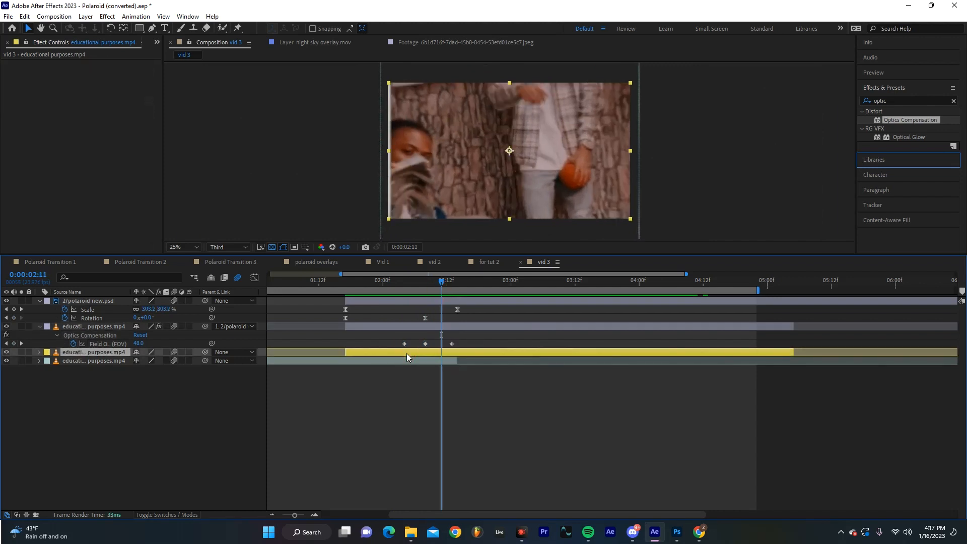
key("ctrl+v")
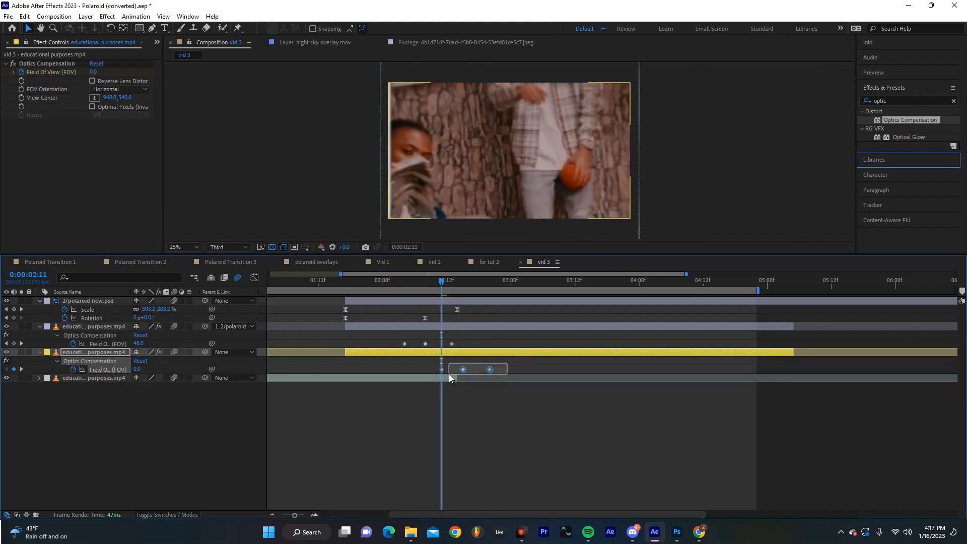
left_click_drag(438, 370, 401, 370)
left_click_drag(408, 362, 396, 374)
key("Delete")
Step: Fade the masked educational purposes.mp4 layer's opacity from 100% at 0:00:02:08 to 6% at 0:00:02:13
left_click_drag(430, 283, 449, 289)
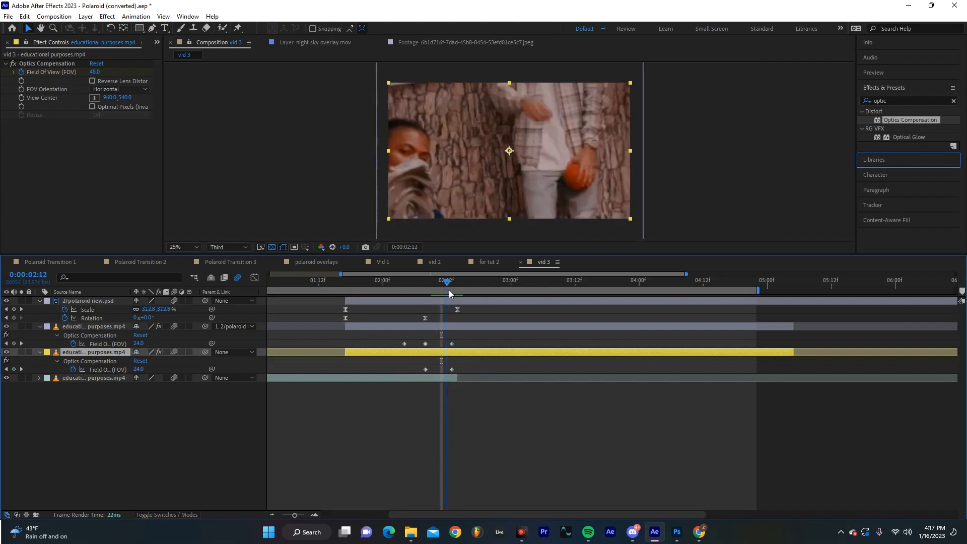
left_click(436, 326)
key("j")
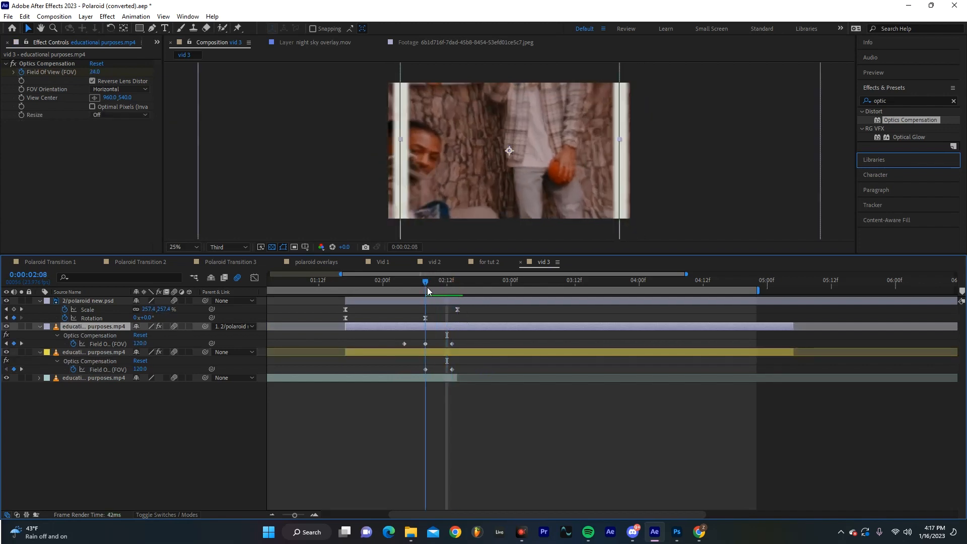
key("t")
left_click(66, 335)
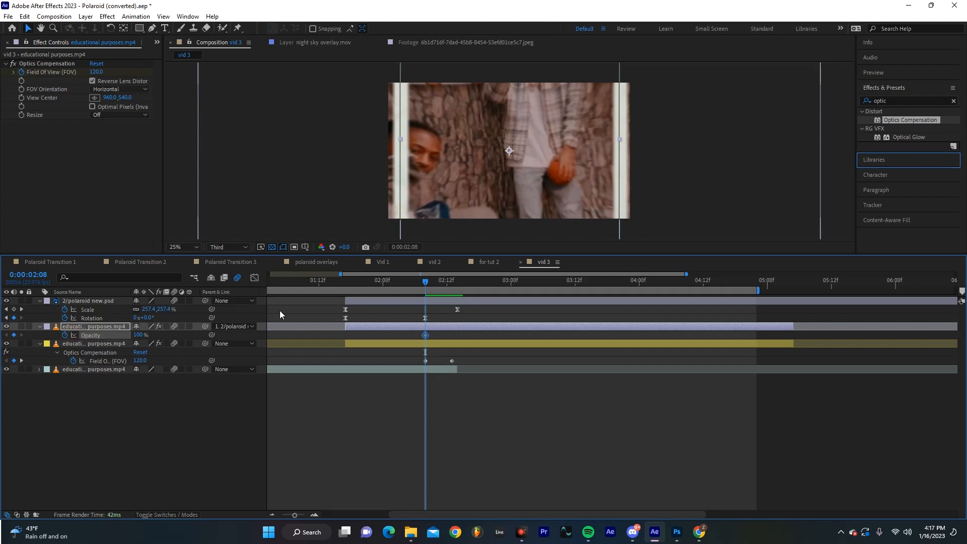
left_click(452, 281)
key("u")
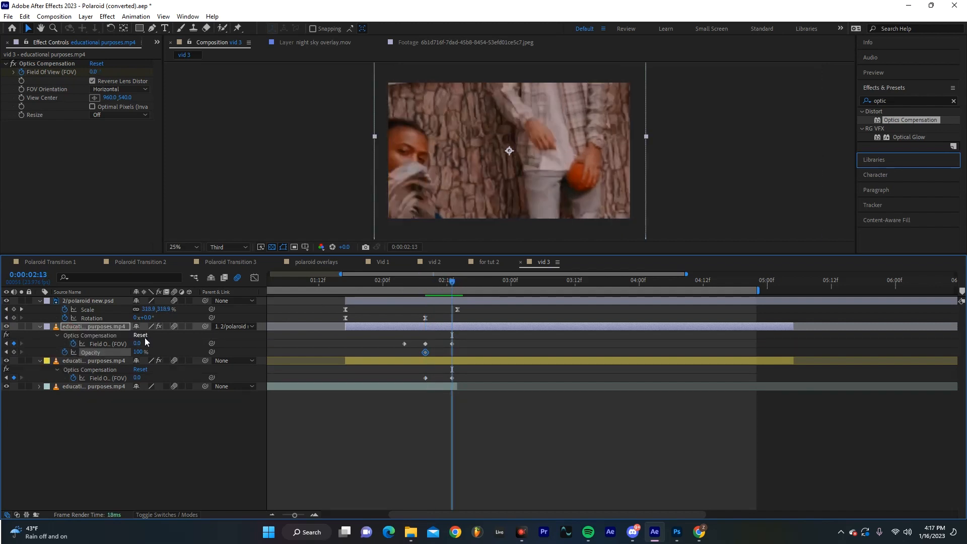
left_click_drag(138, 352, 51, 356)
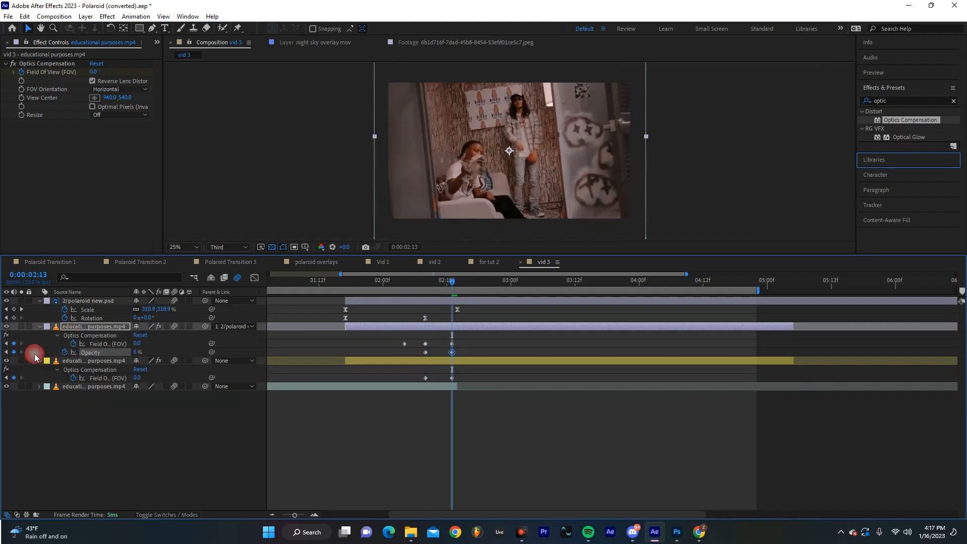
Step: Apply Easy Ease to all Field Of View and opacity keyframes of the masked and yellow educational purposes.mp4 layers
left_click_drag(463, 344, 384, 387)
right_click(425, 344)
mouse_move(473, 495)
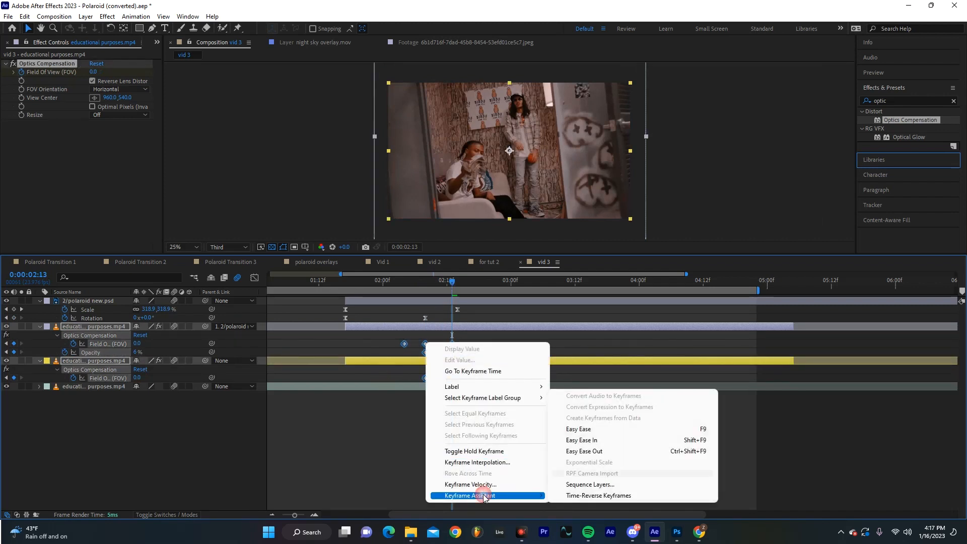
left_click(579, 428)
left_click_drag(448, 285, 454, 304)
key("minus")
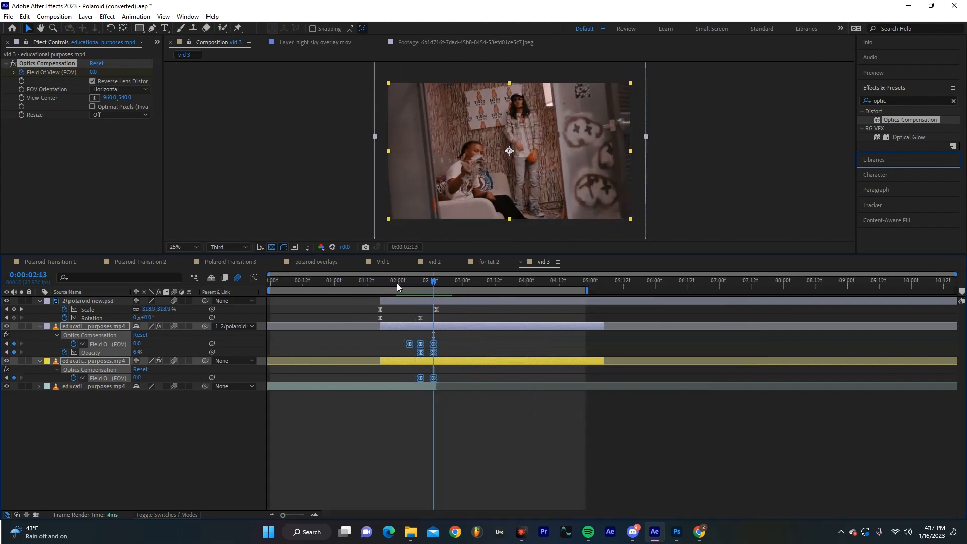
Step: Trim the start of the yellow educational purposes.mp4 layer to 0:00:02:08 and preview the transition from the beginning
left_click_drag(390, 286, 222, 283)
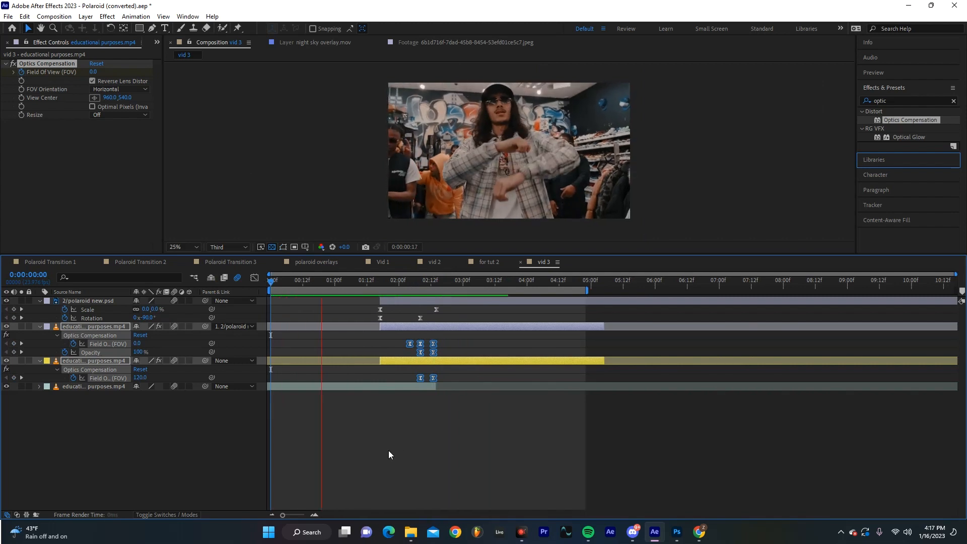
key("space")
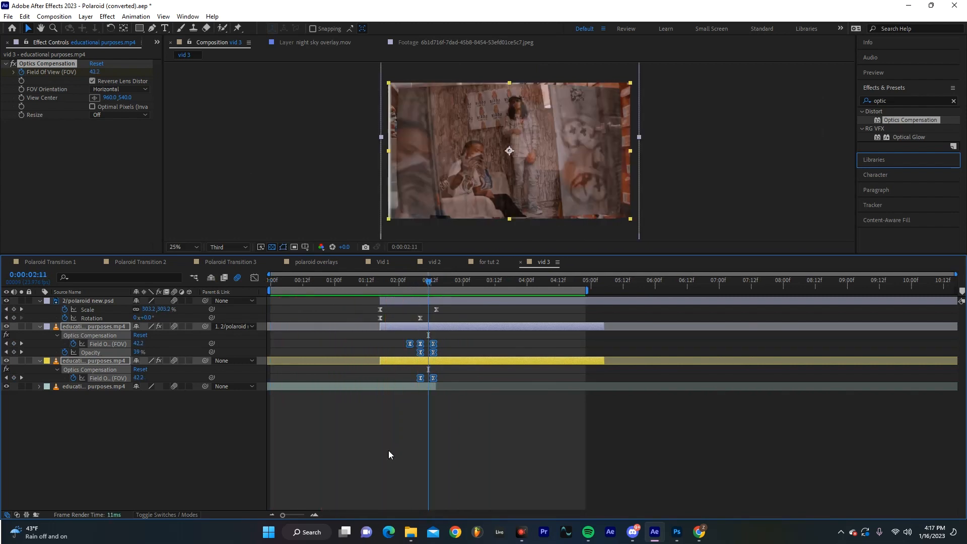
left_click_drag(431, 285, 419, 287)
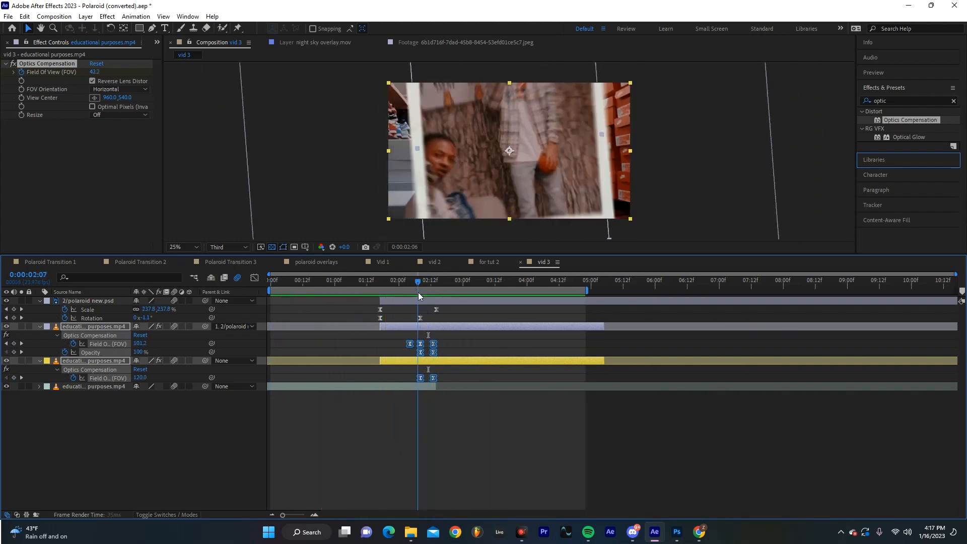
left_click(441, 361)
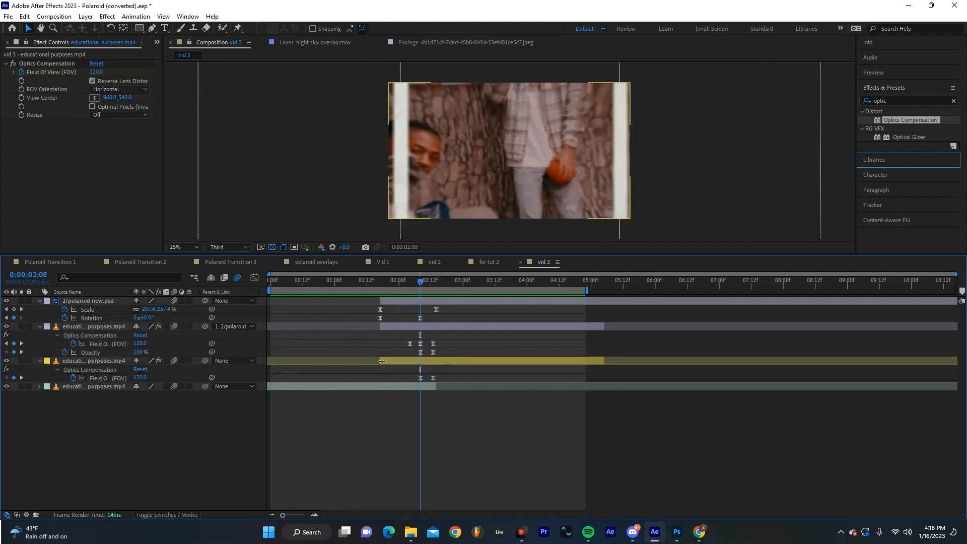
left_click_drag(379, 361, 415, 363)
left_click_drag(420, 282, 235, 288)
key("space")
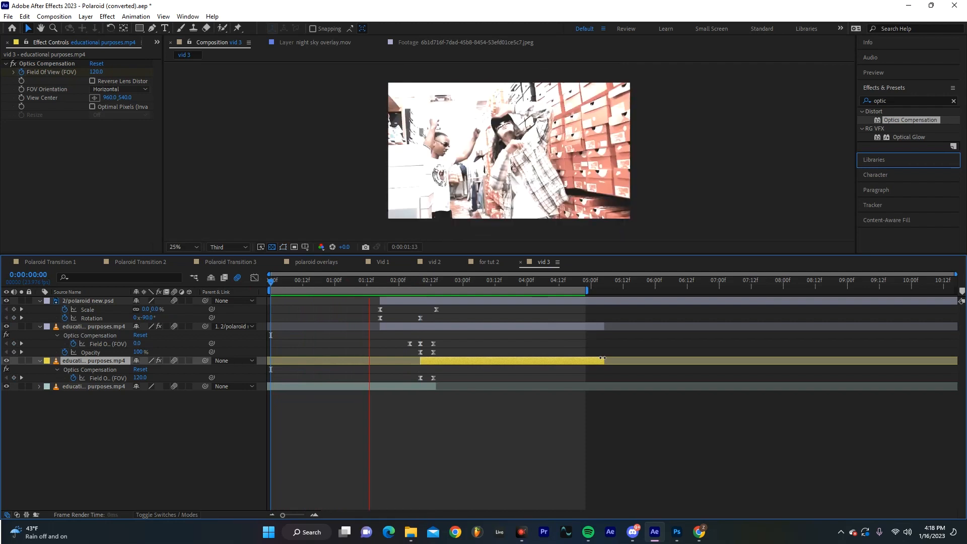
left_click_drag(446, 285, 417, 296)
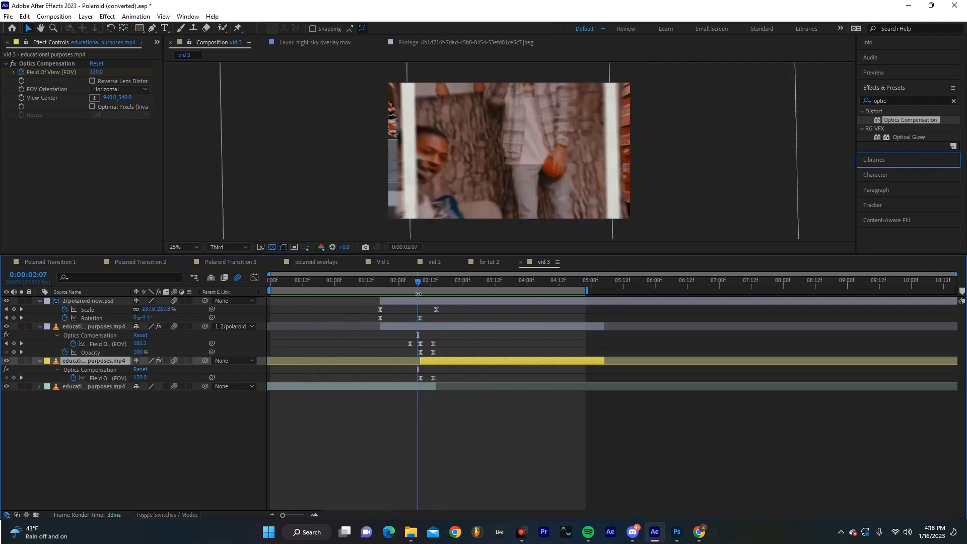
Step: Add night sky overlay.mov from the project's Overlays folder as the topmost layer of vid 3
left_click(157, 43)
left_click(182, 61)
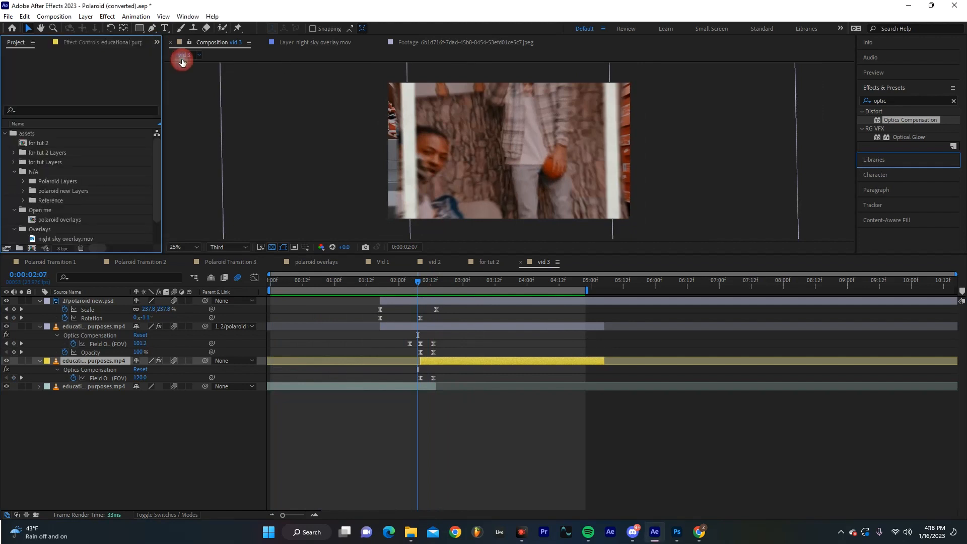
scroll(62, 223, "down", 3)
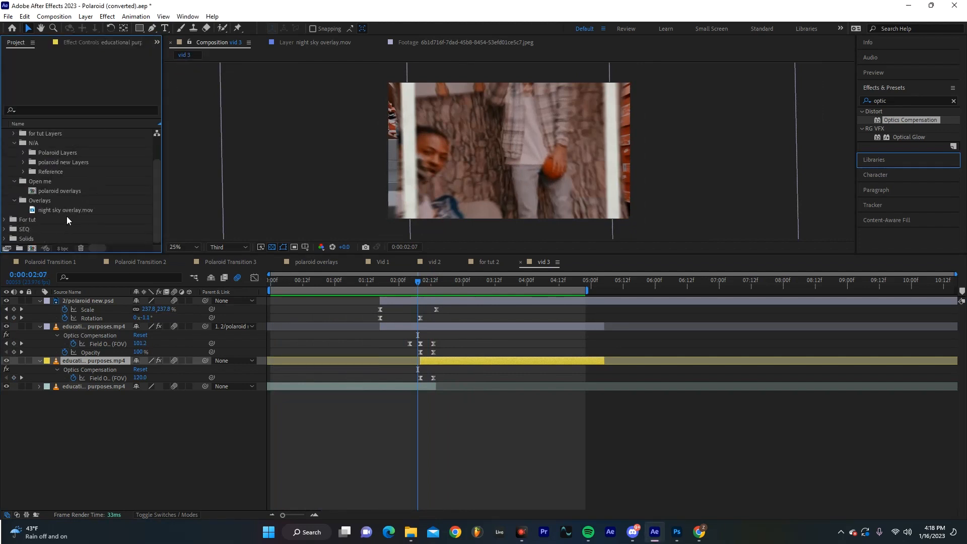
left_click(66, 210)
left_click(80, 301)
left_click_drag(81, 301, 80, 301)
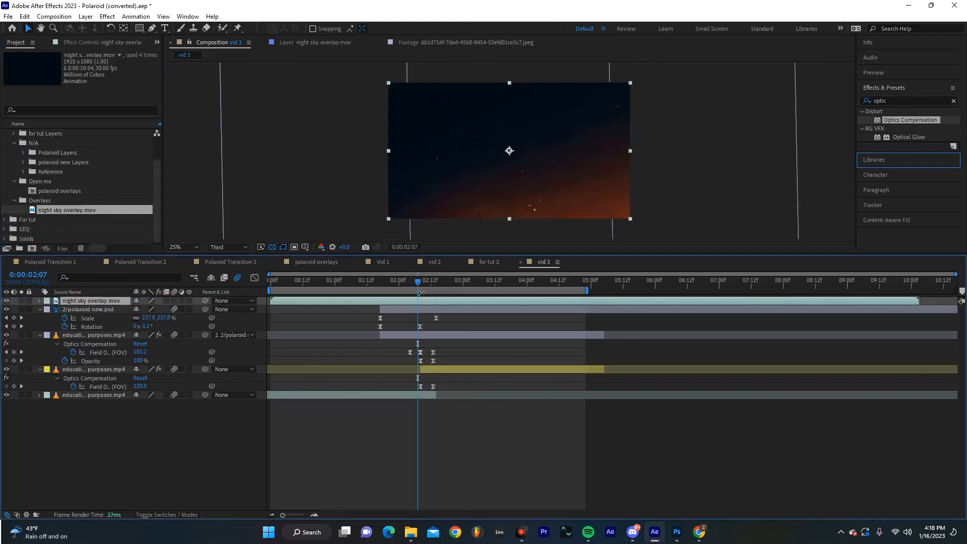
Step: Shorten night sky overlay.mov to run from about 0:00:02:06 to 0:00:02:16, removing the split-off remainder
left_click_drag(397, 301, 541, 309)
left_click(441, 286)
key("ctrl+shift+d")
key("Delete")
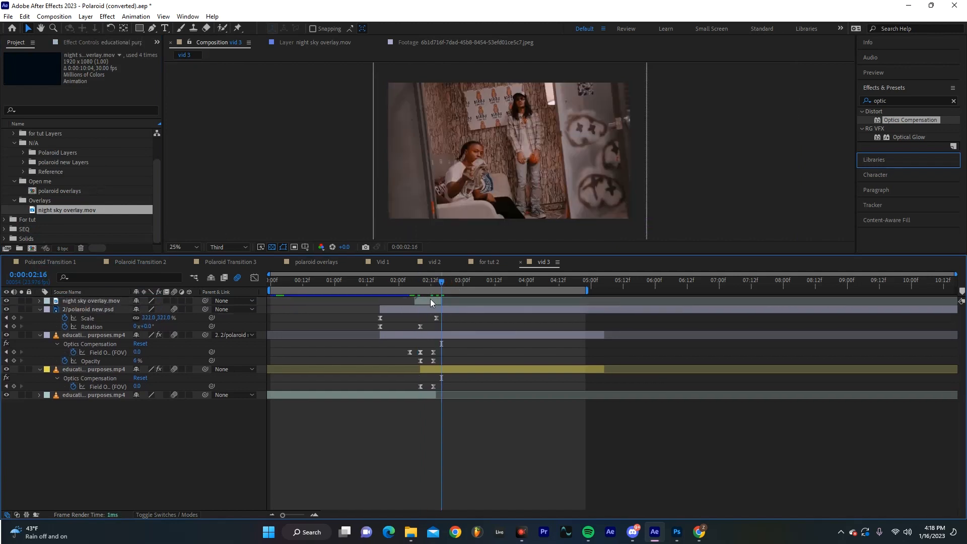
left_click_drag(431, 287, 418, 288)
left_click(422, 301)
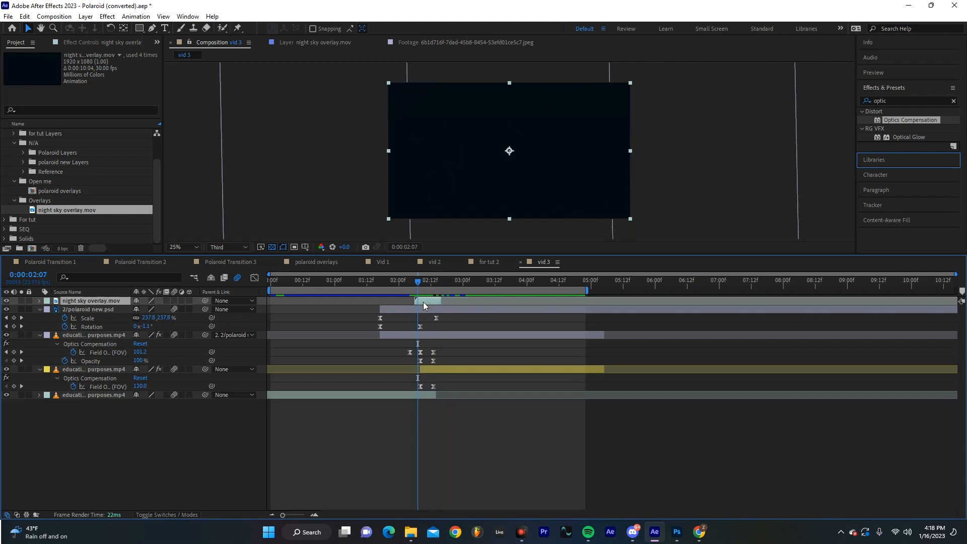
double_click(423, 302)
right_click(432, 303)
left_click(228, 44)
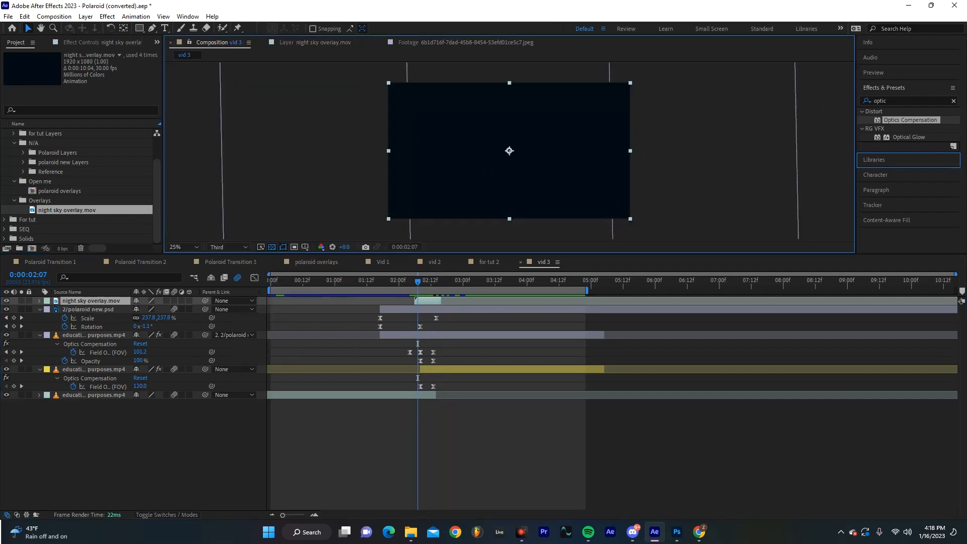
Step: Show the layer blending modes and, after trying Linear Light, set night sky overlay.mov to Divide
left_click(170, 516)
left_click(146, 300)
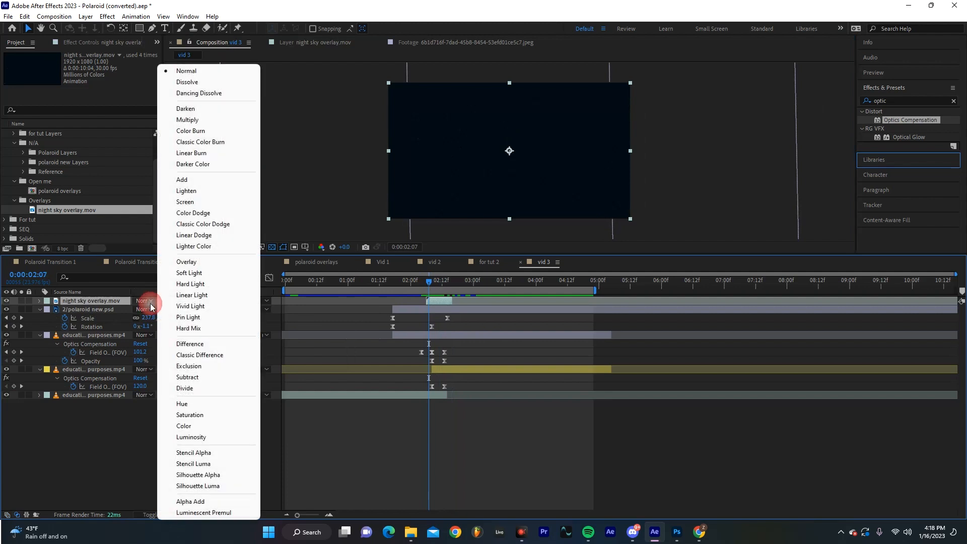
left_click(206, 294)
left_click_drag(424, 288, 442, 288)
left_click(144, 300)
left_click(168, 297)
left_click(145, 300)
left_click(184, 389)
Step: Lower the opacity of night sky overlay.mov to 30%, keyframe it at 0:00:02:12, and preview the transition
key("t")
left_click_drag(138, 309, 108, 309)
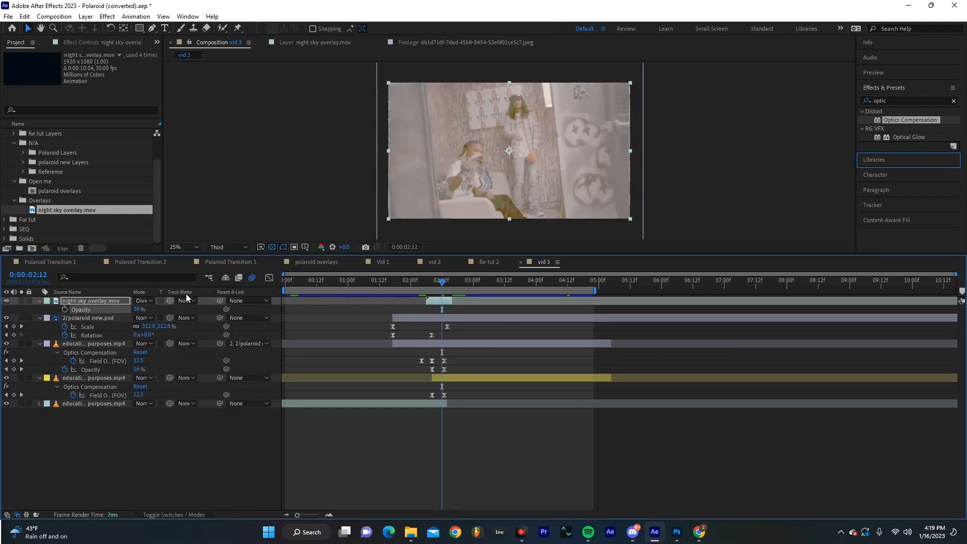
mouse_move(447, 284)
left_mouse_down()
mouse_move(422, 288)
mouse_move(464, 291)
mouse_move(441, 296)
mouse_move(450, 287)
left_mouse_up()
left_click(63, 309)
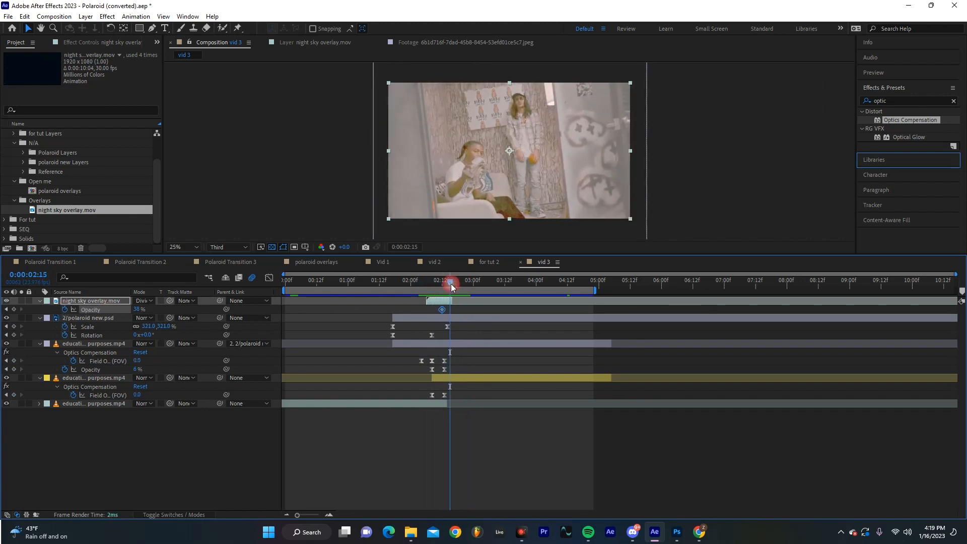
left_click(438, 309)
key("space")
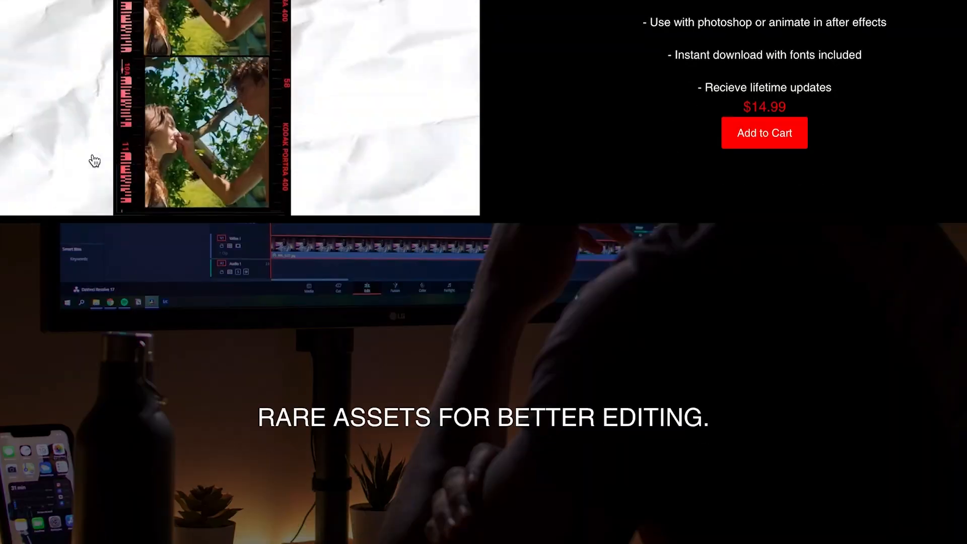
scroll(93, 157, "down", 10)
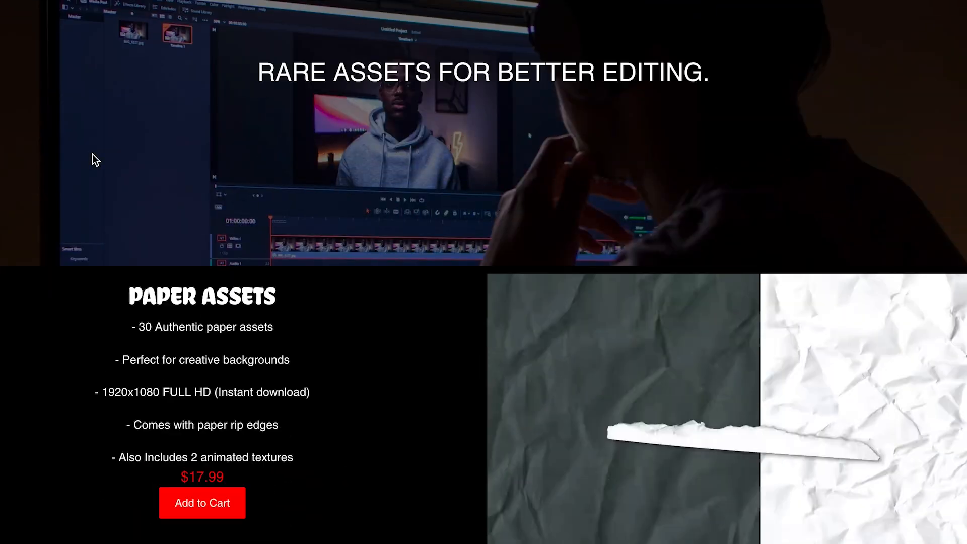